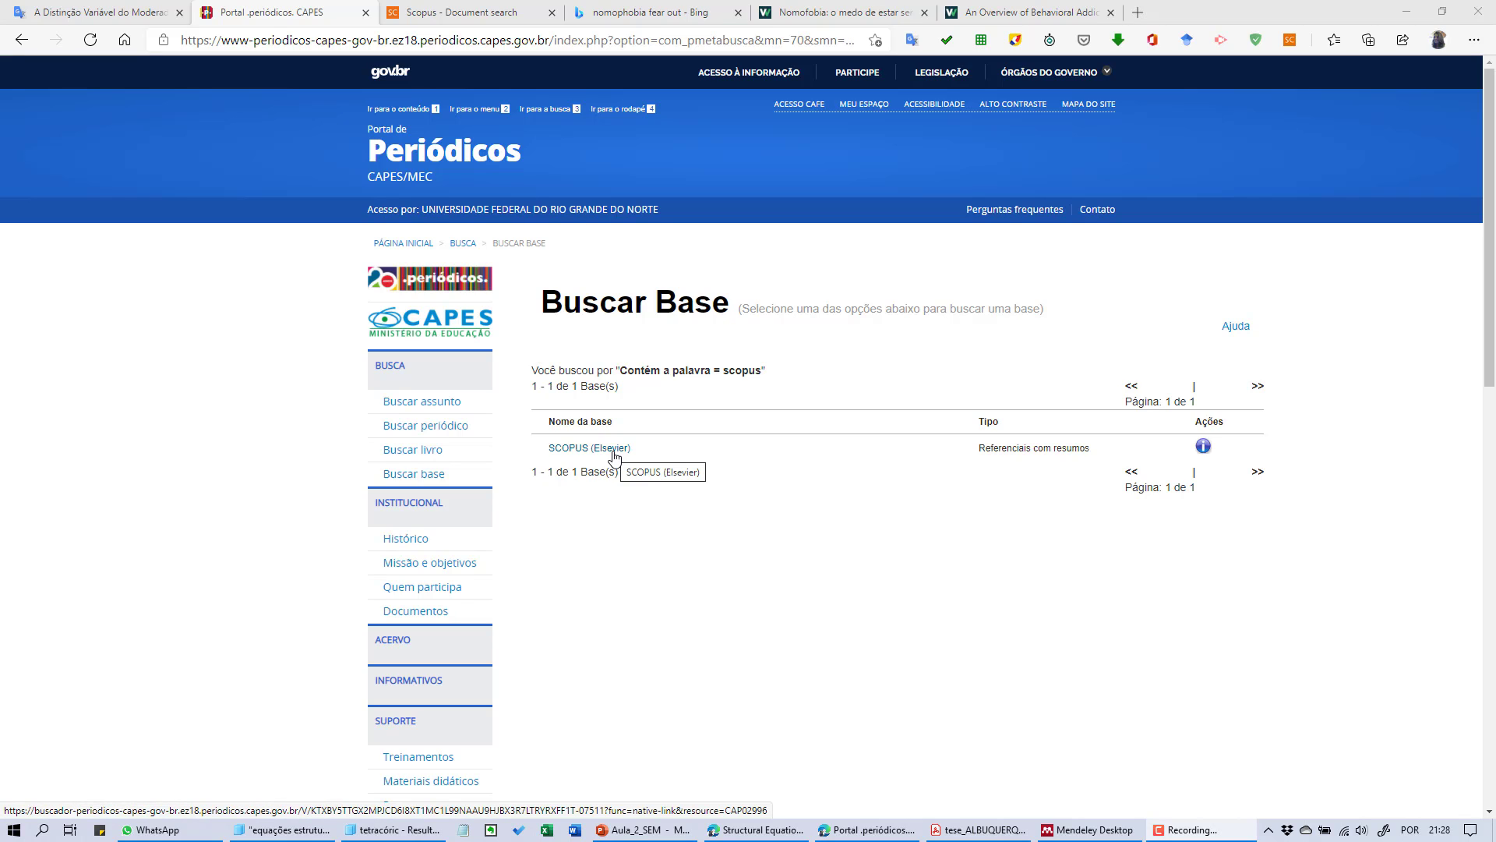
# Switch to Scopus and run a document search for nomophob* within article title, abstract and keywords
pyautogui.click(455, 11)
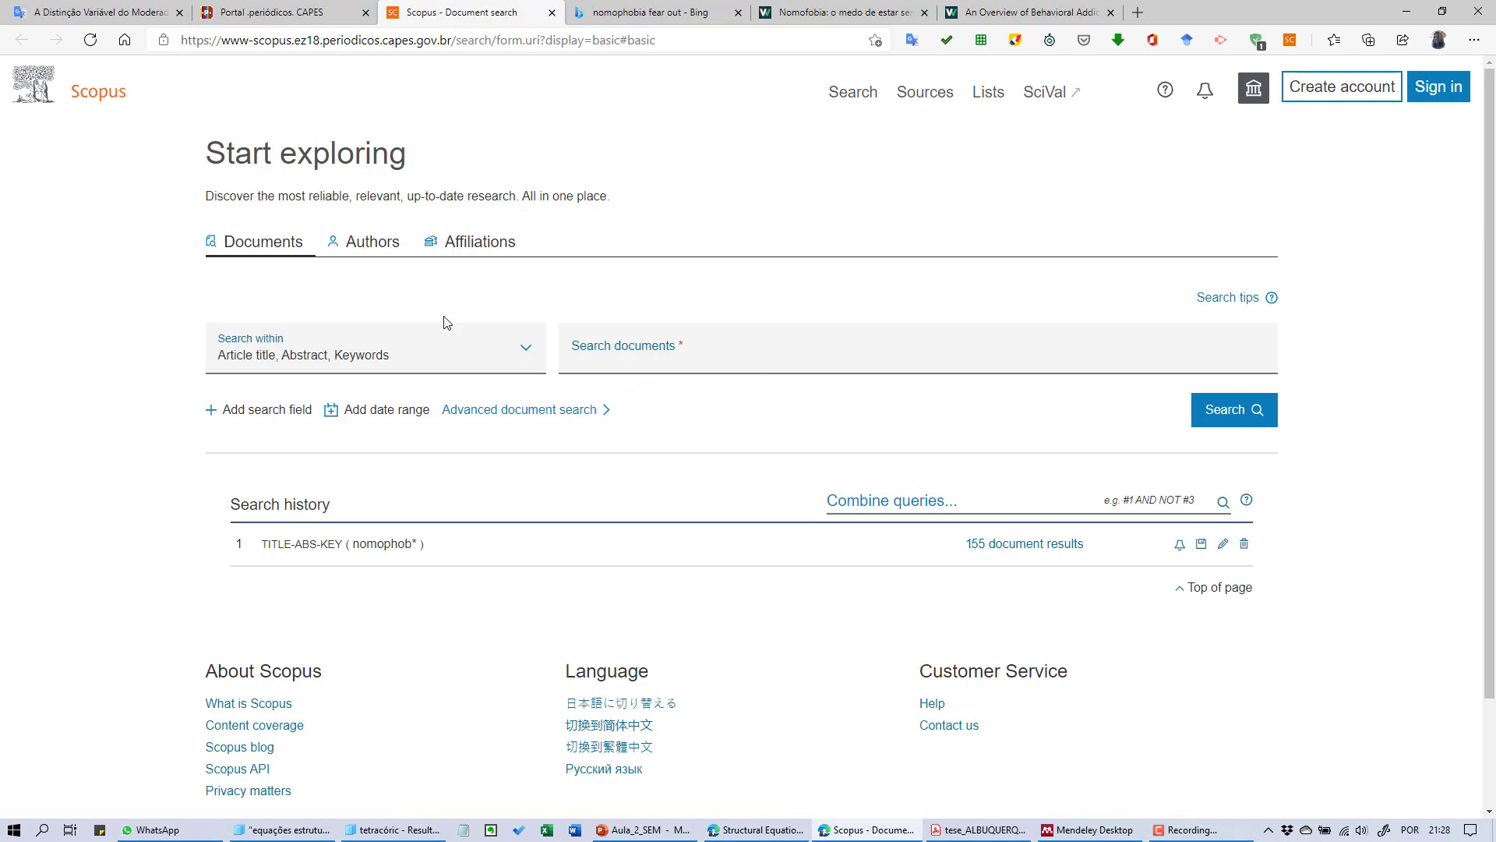
pyautogui.click(623, 363)
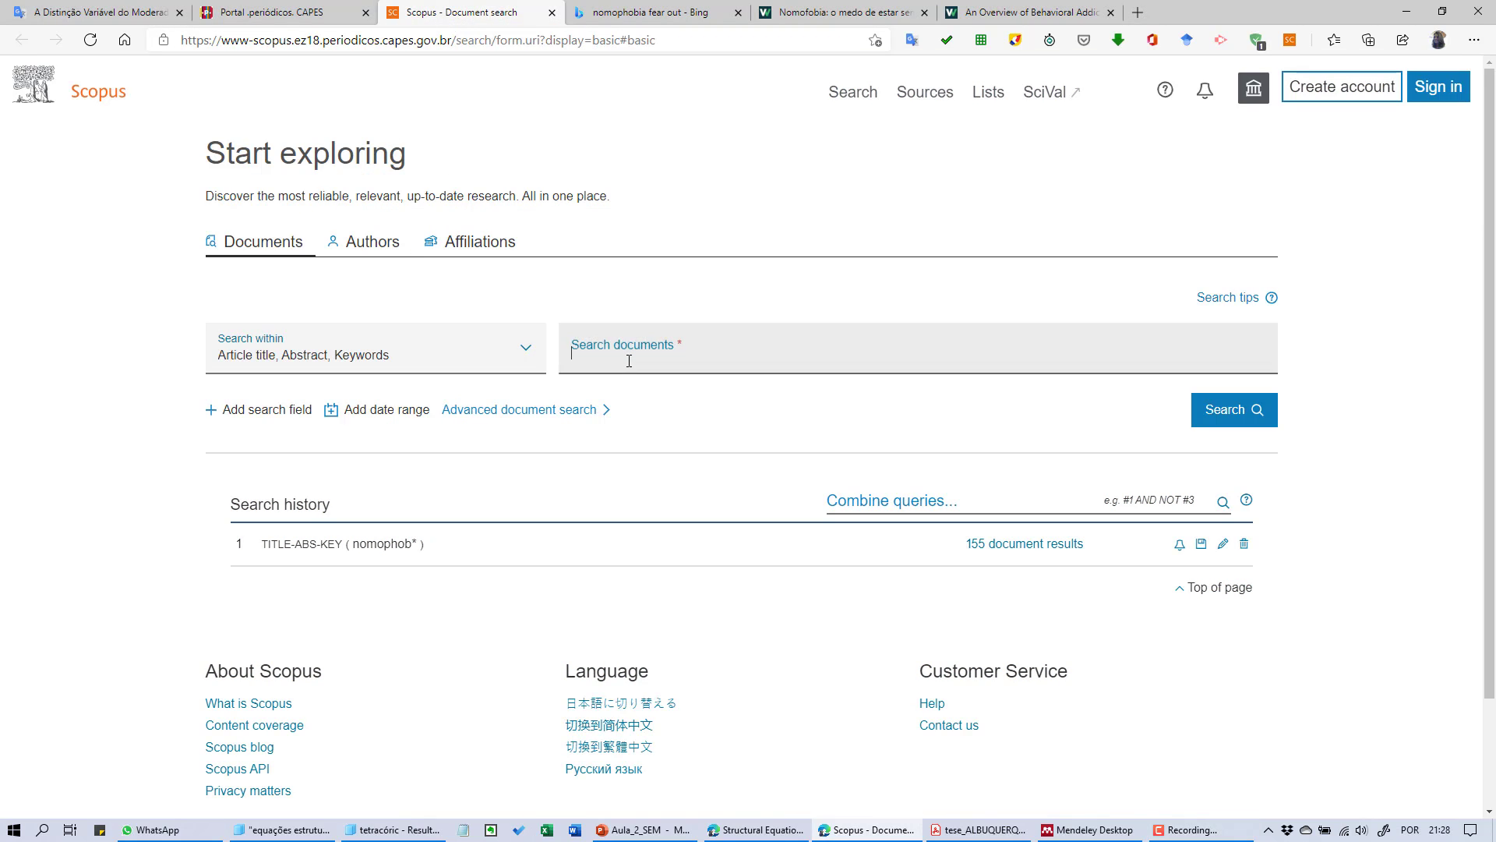
pyautogui.write('nomophob*')
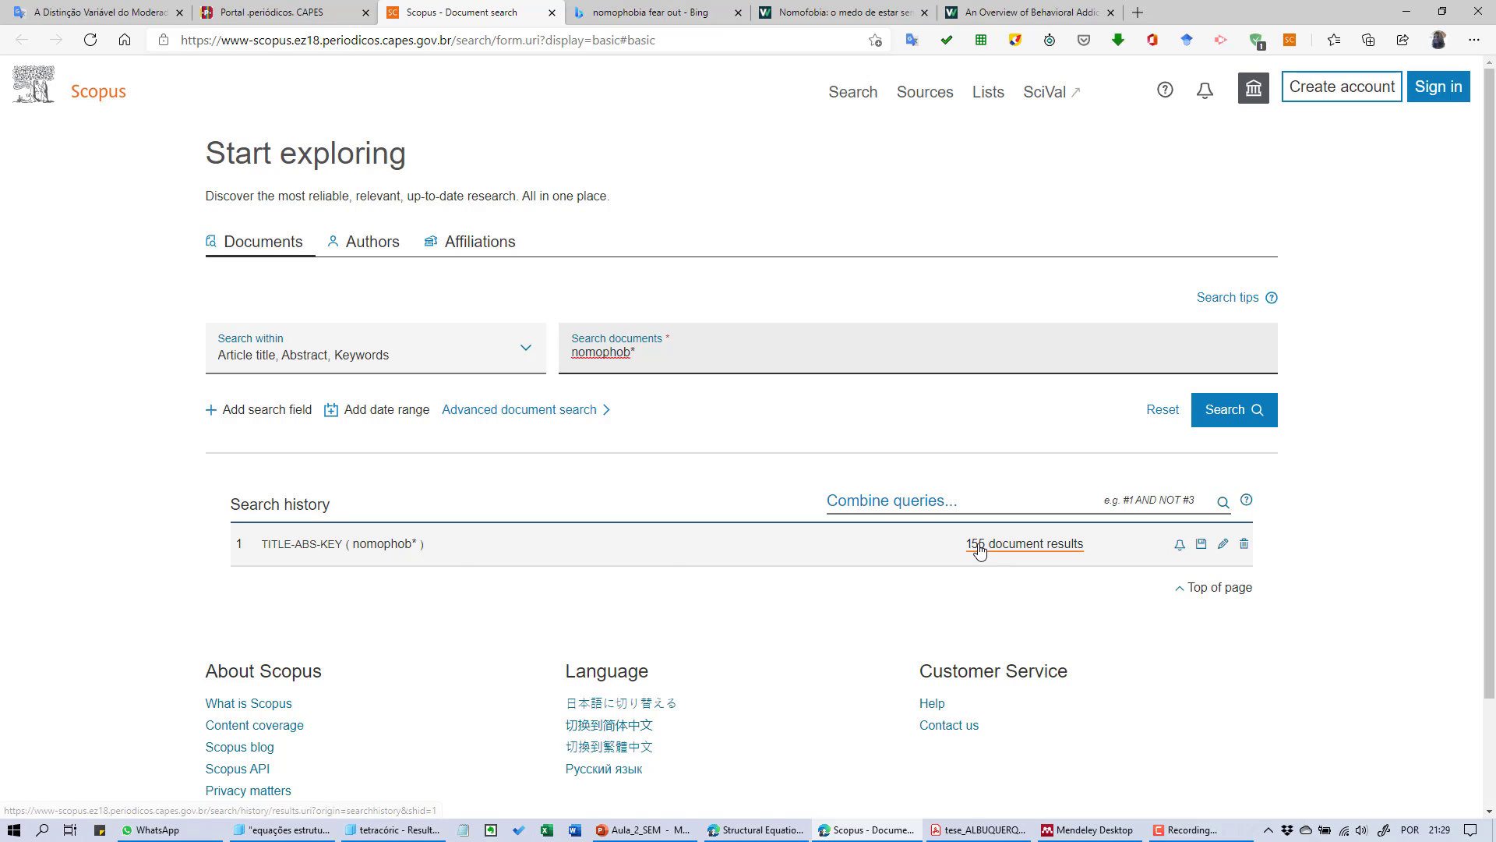
pyautogui.click(1225, 413)
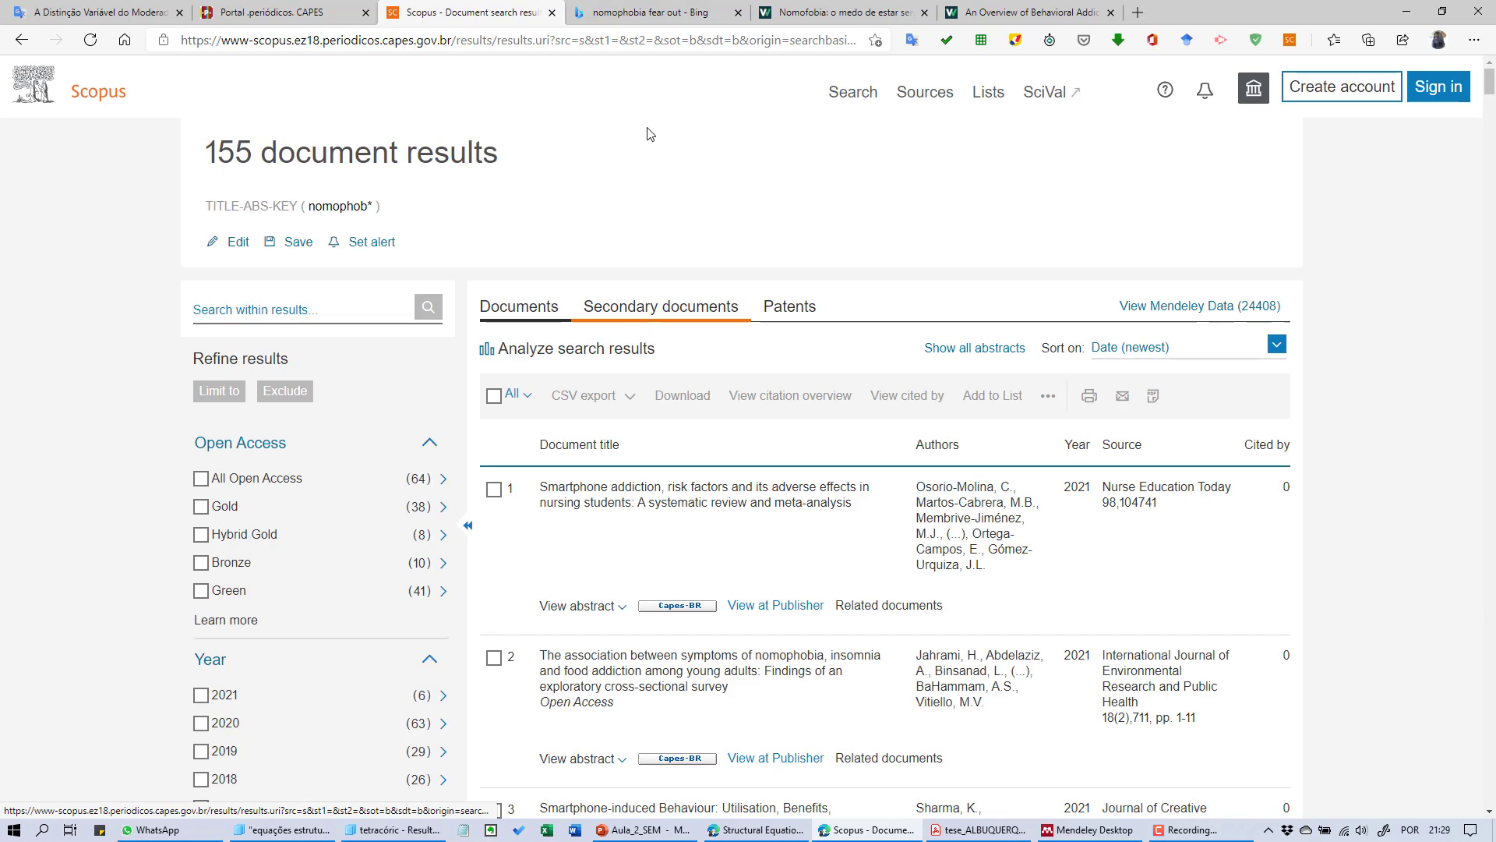
# Open the analysis of the nomophob* search results and examine the documents by year chart
pyautogui.scroll(-2, 623, 308)
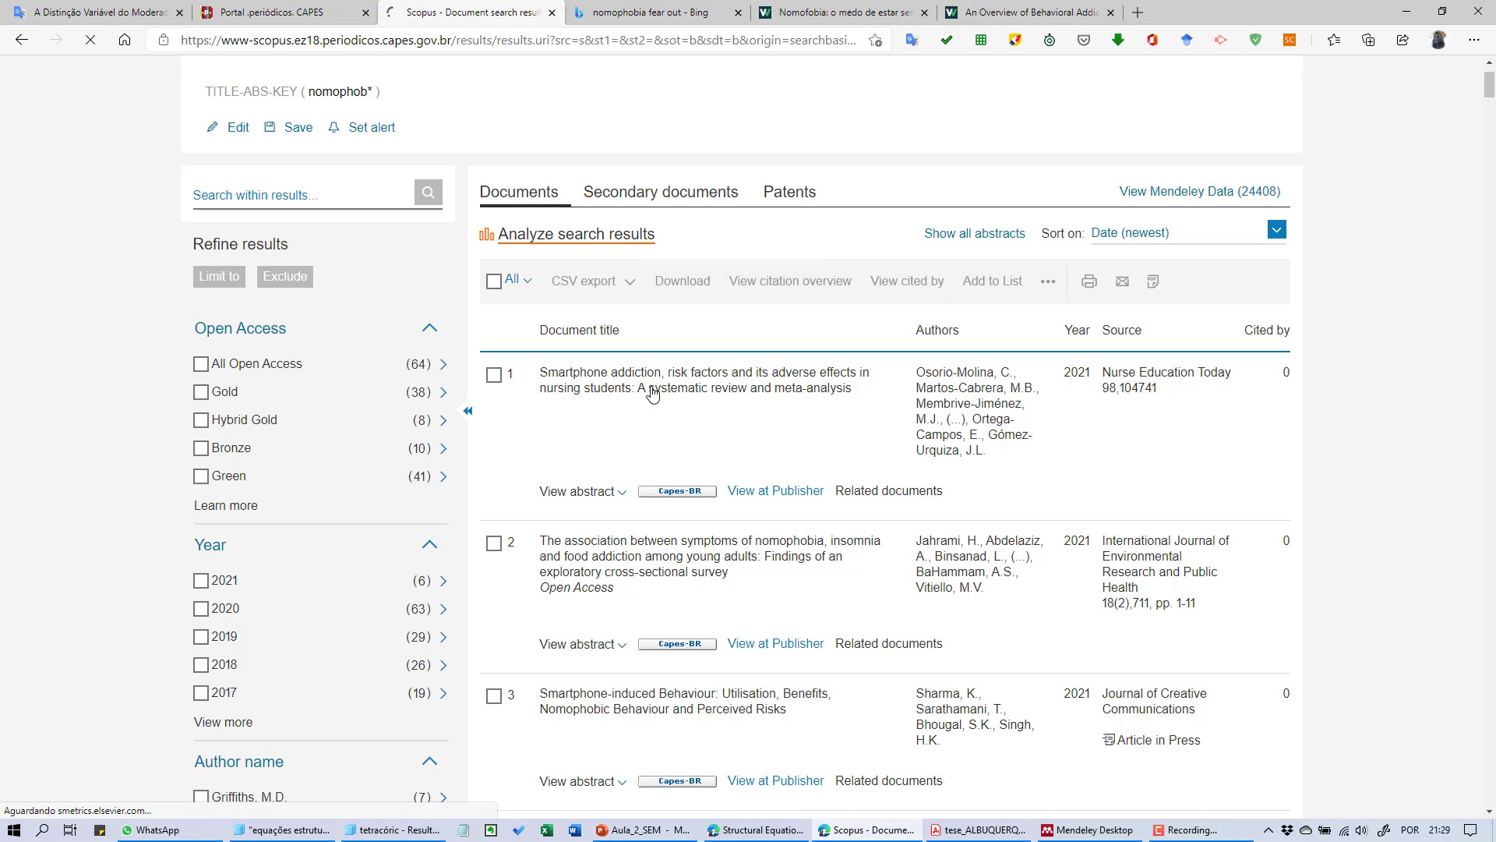
pyautogui.click(696, 389)
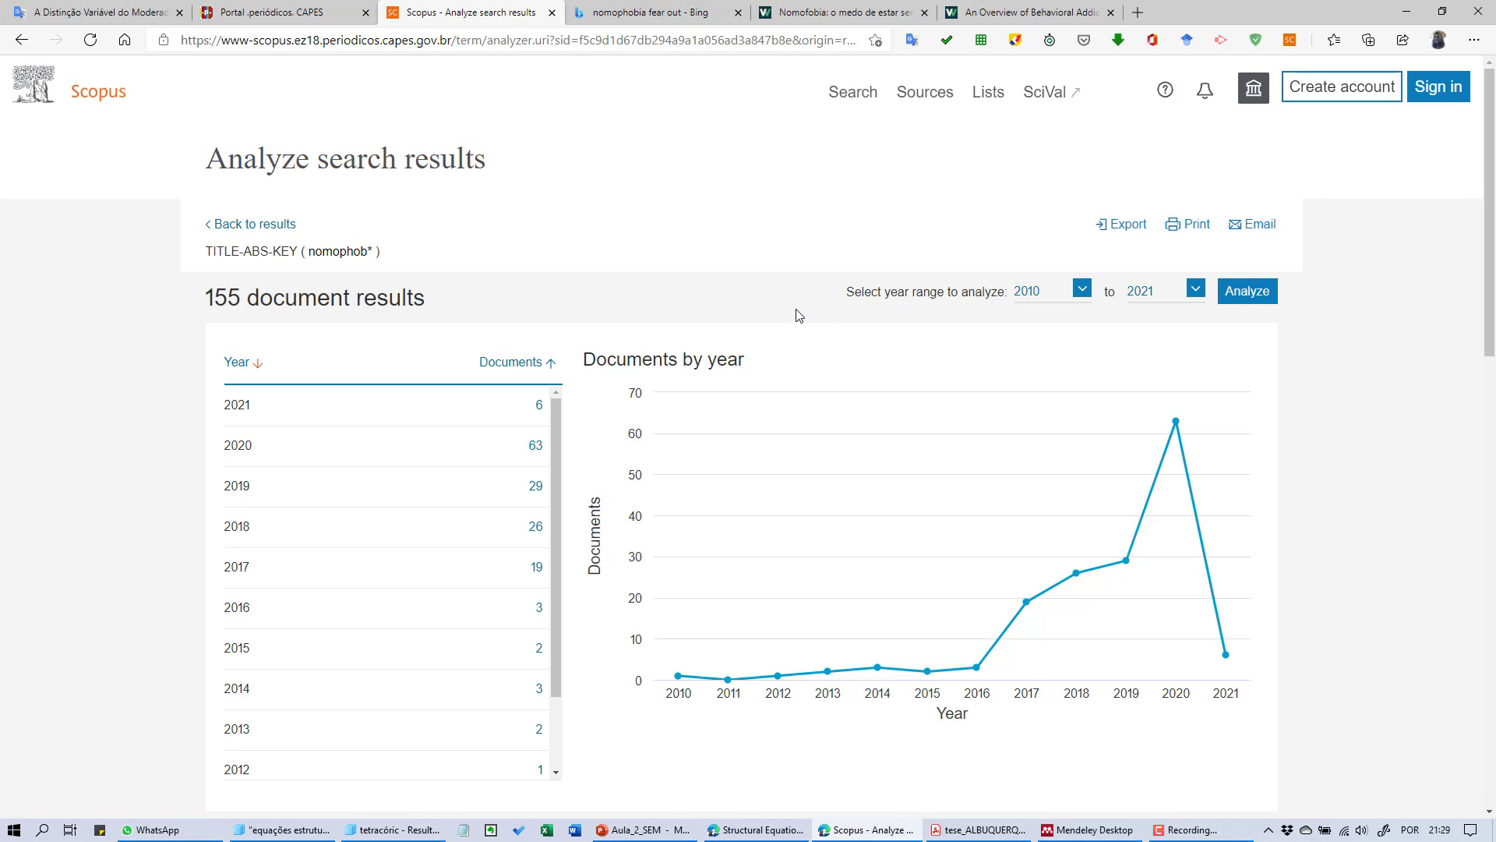
pyautogui.scroll(-5, 780, 296)
pyautogui.scroll(2, 436, 265)
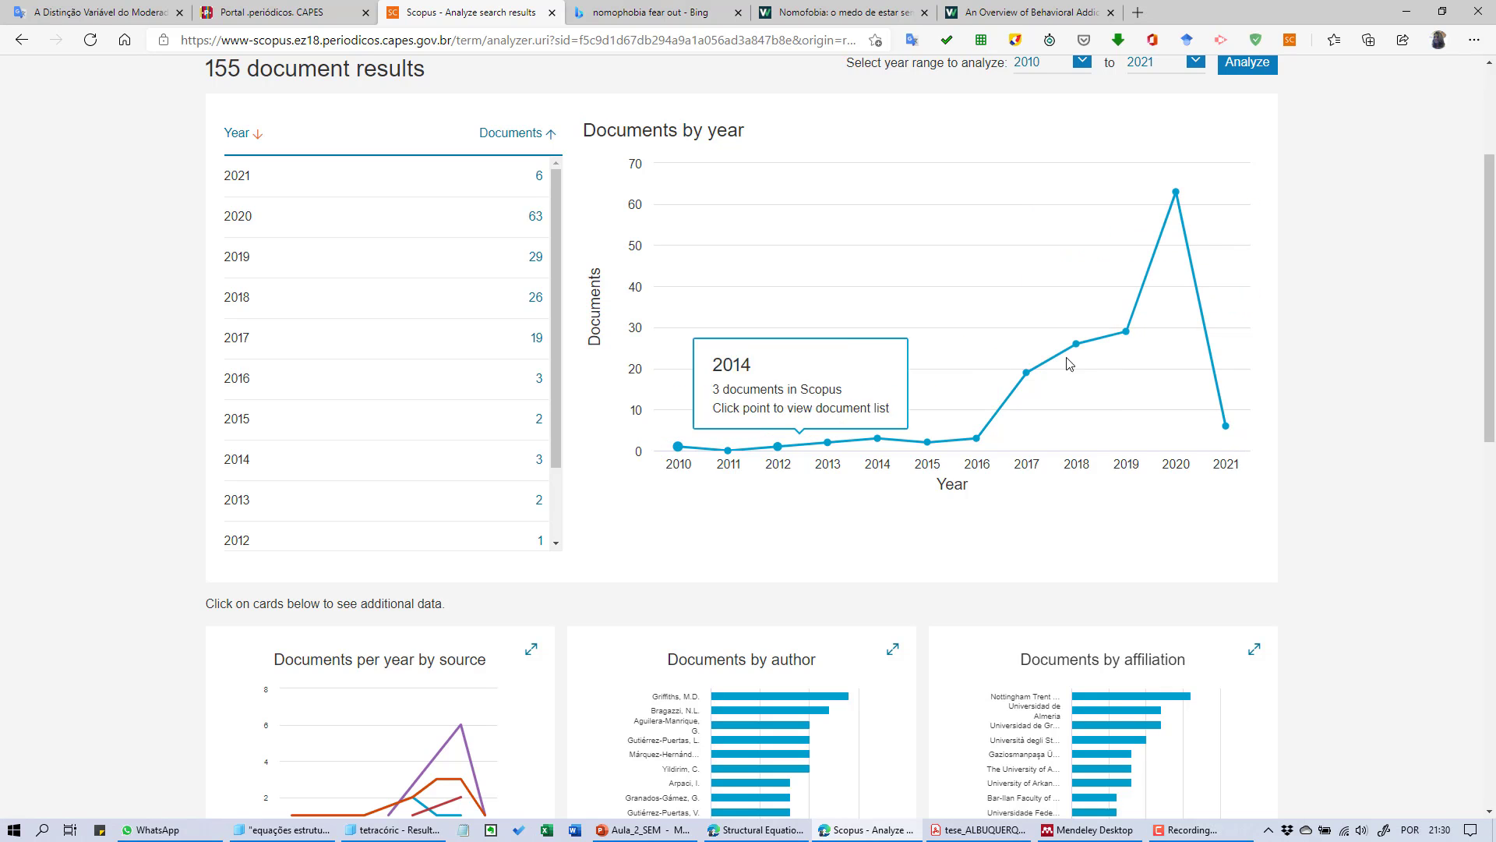
# Open the documents by author analysis and examine its chart and the full author list
pyautogui.scroll(-3, 589, 342)
pyautogui.scroll(-3, 589, 341)
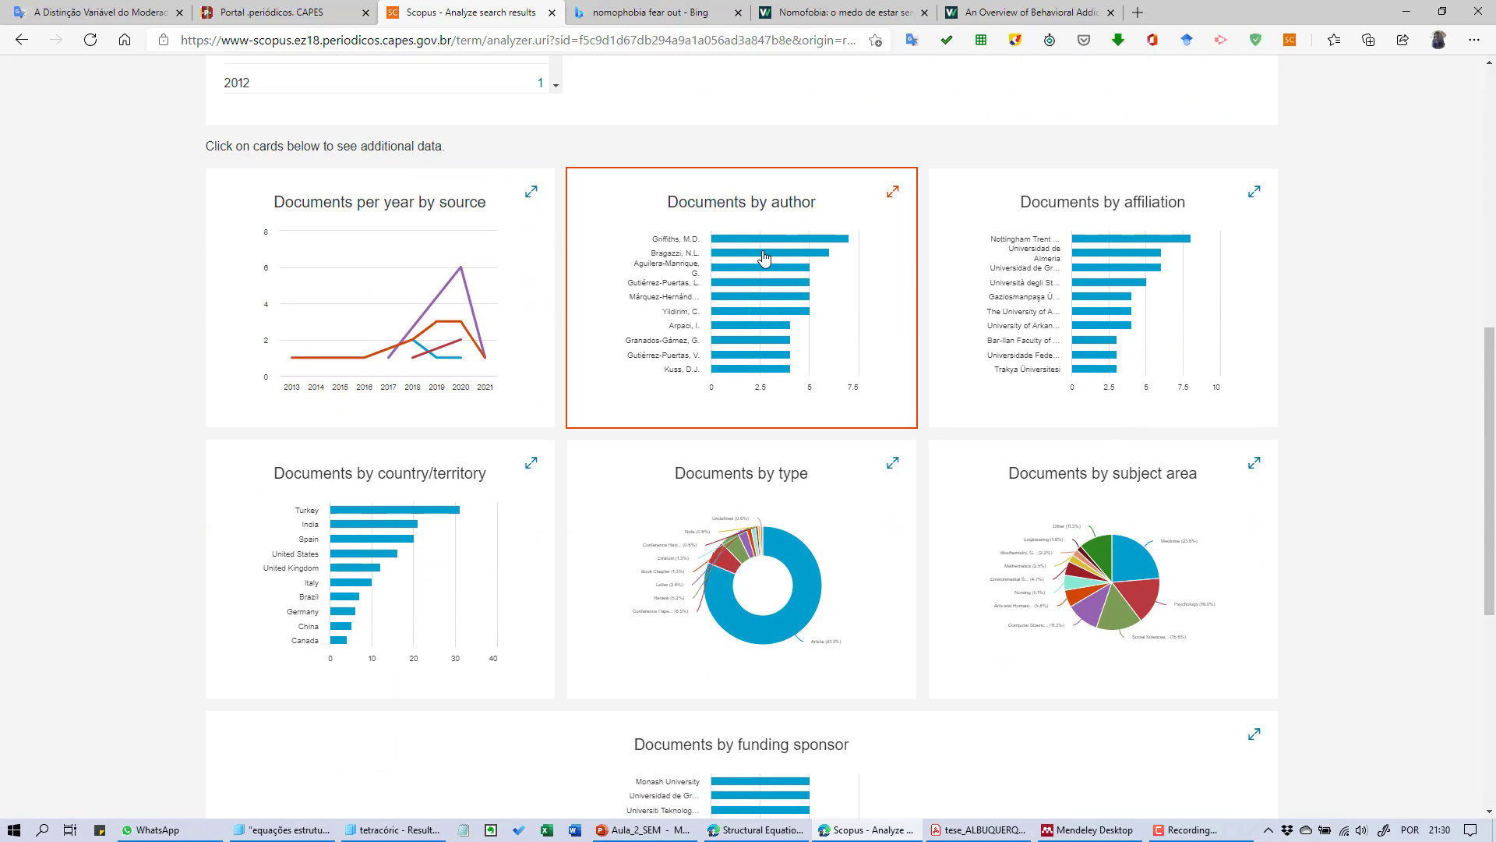
pyautogui.click(756, 228)
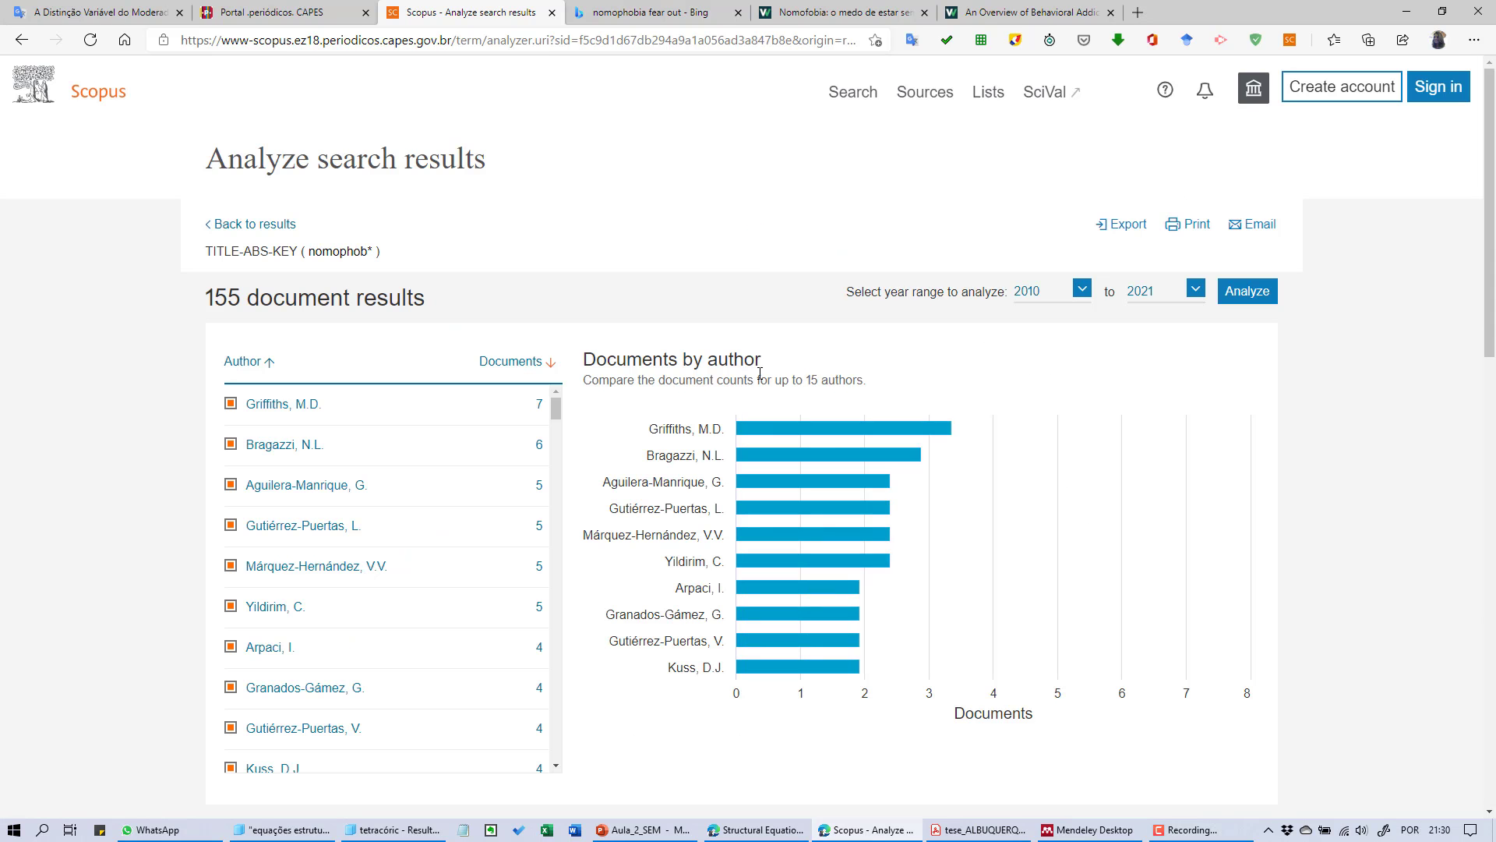
pyautogui.scroll(-4, 769, 540)
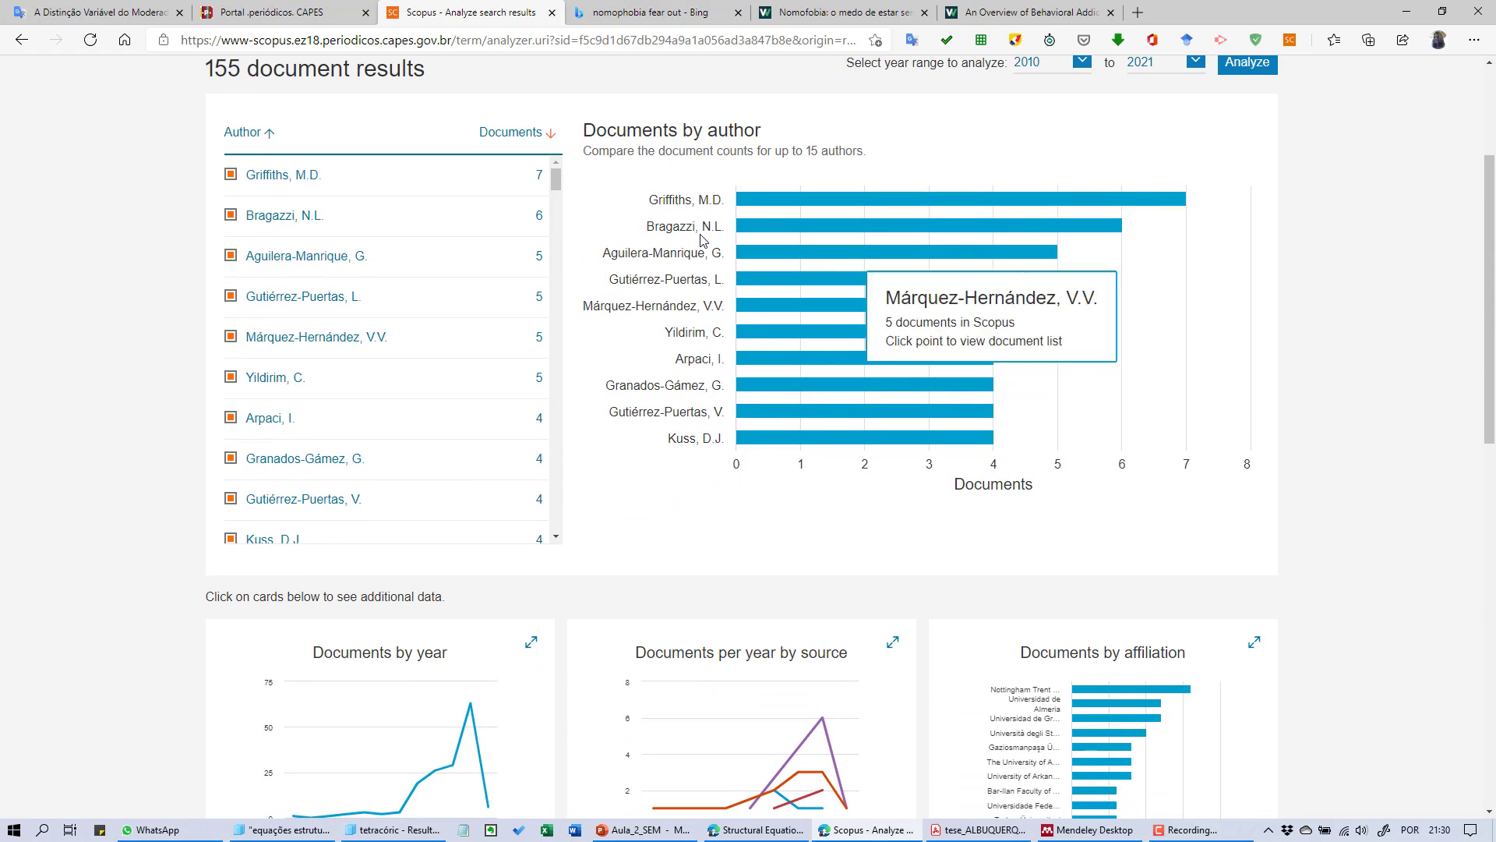
pyautogui.moveTo(721, 201)
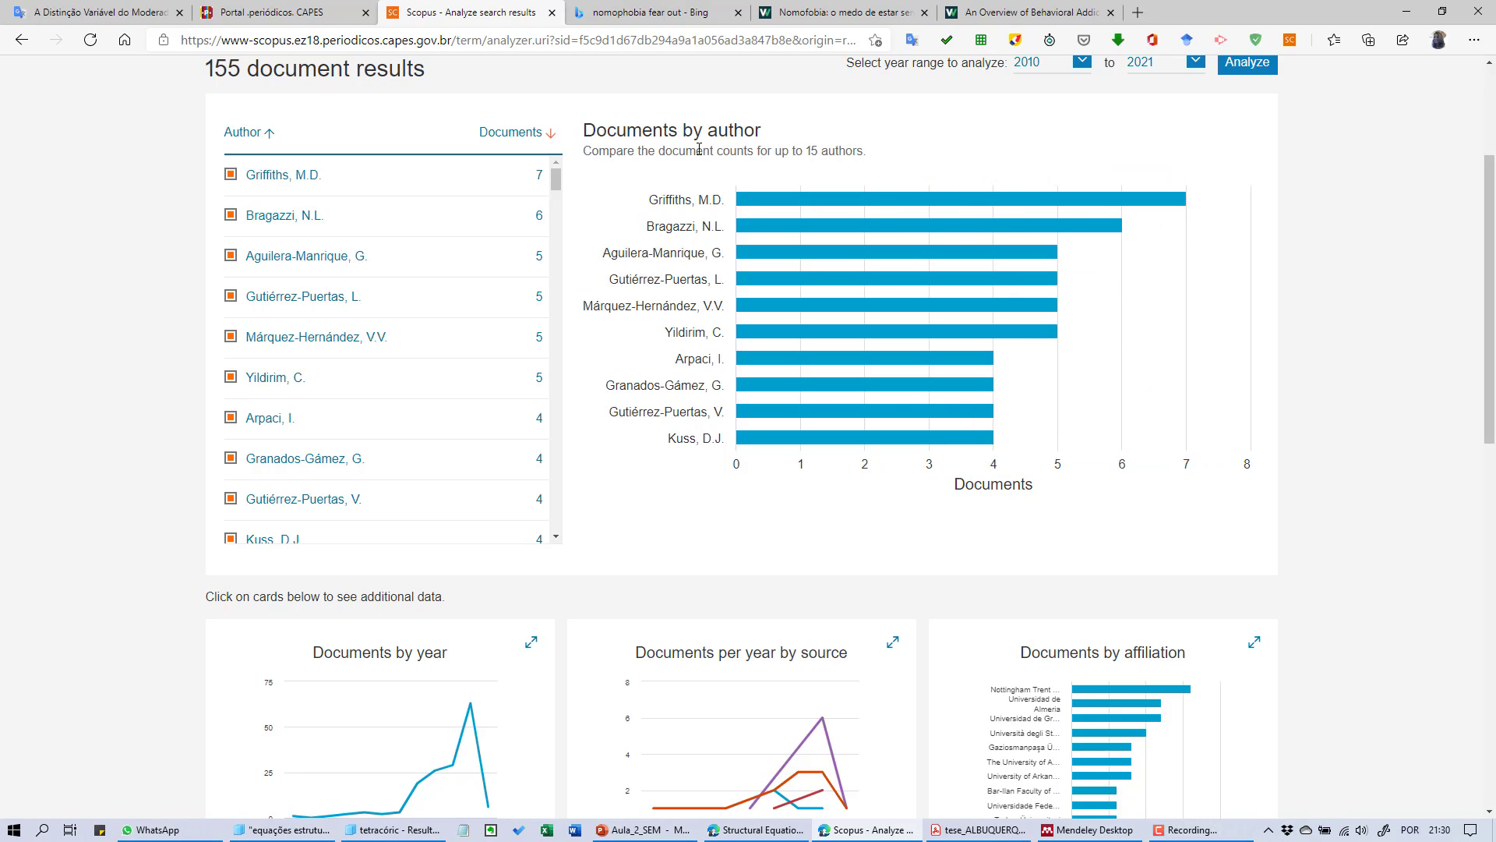
pyautogui.scroll(-7, 377, 387)
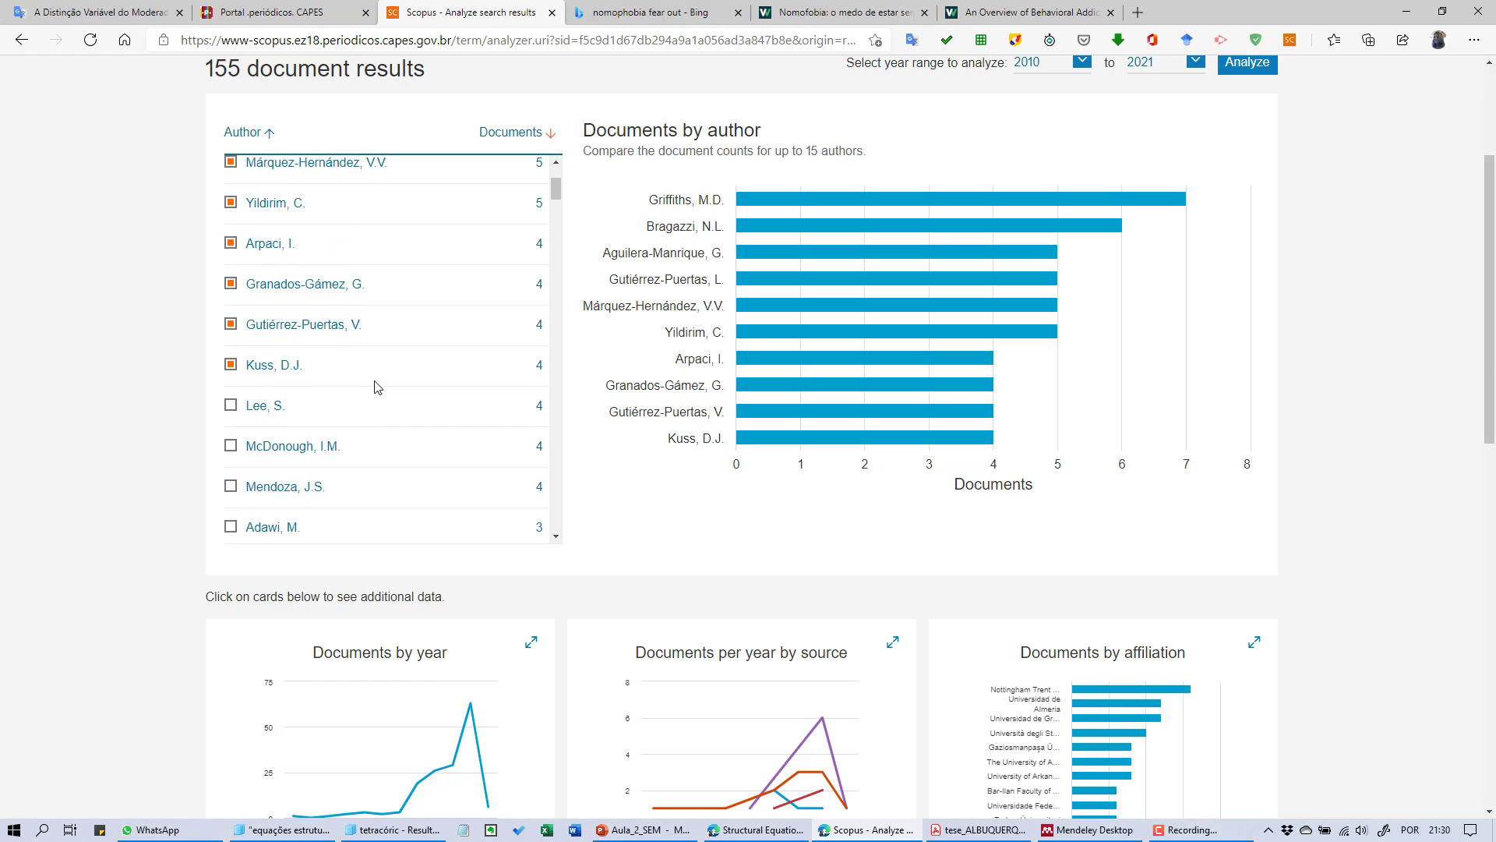
pyautogui.scroll(4, 379, 382)
pyautogui.scroll(-10, 377, 381)
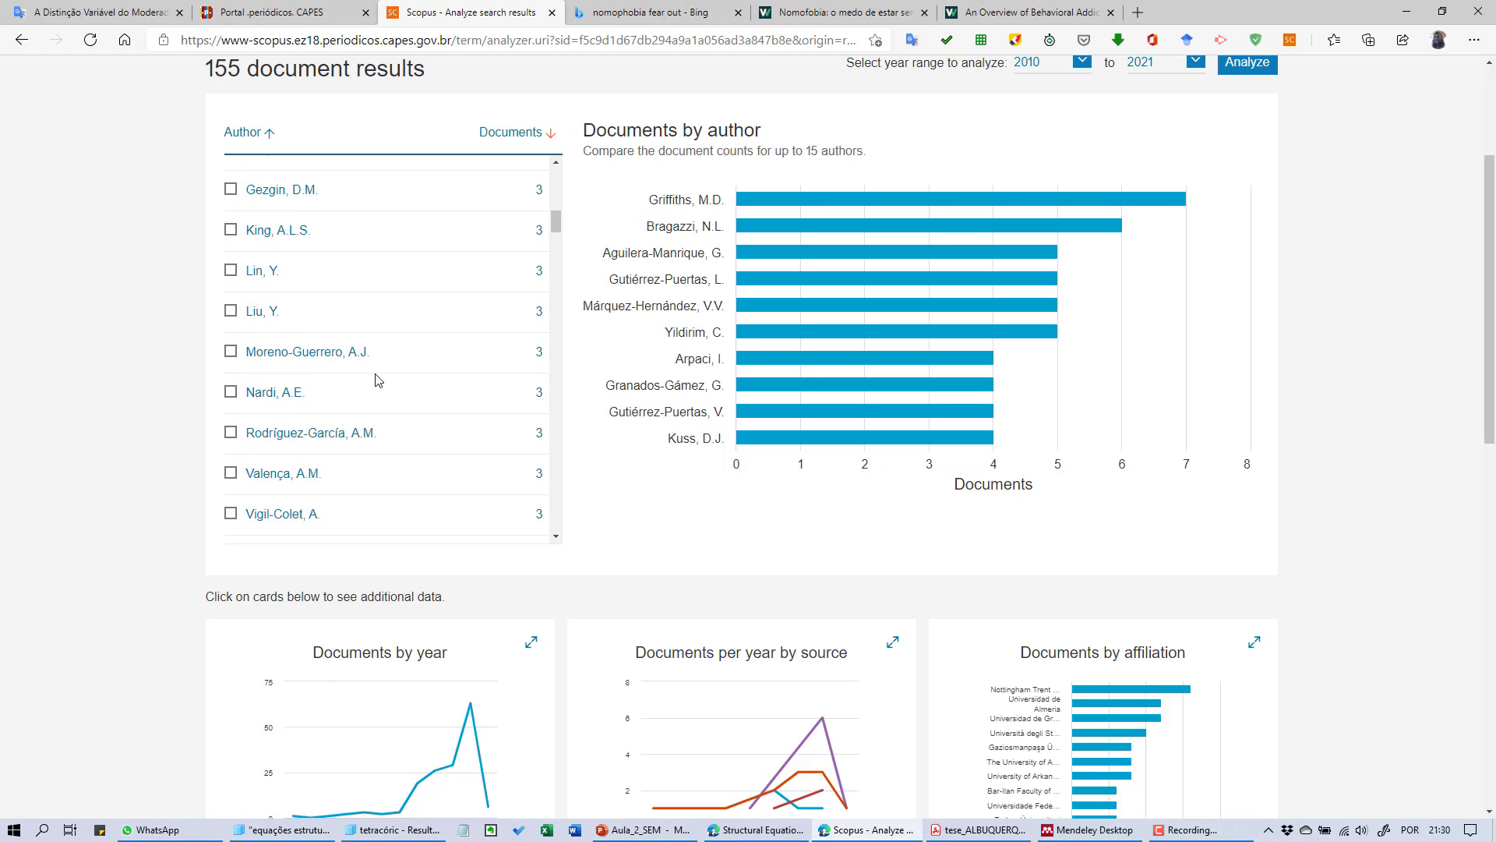
# Open the documents by affiliation analysis and inspect the document counts of the listed universities
pyautogui.scroll(-4, 378, 381)
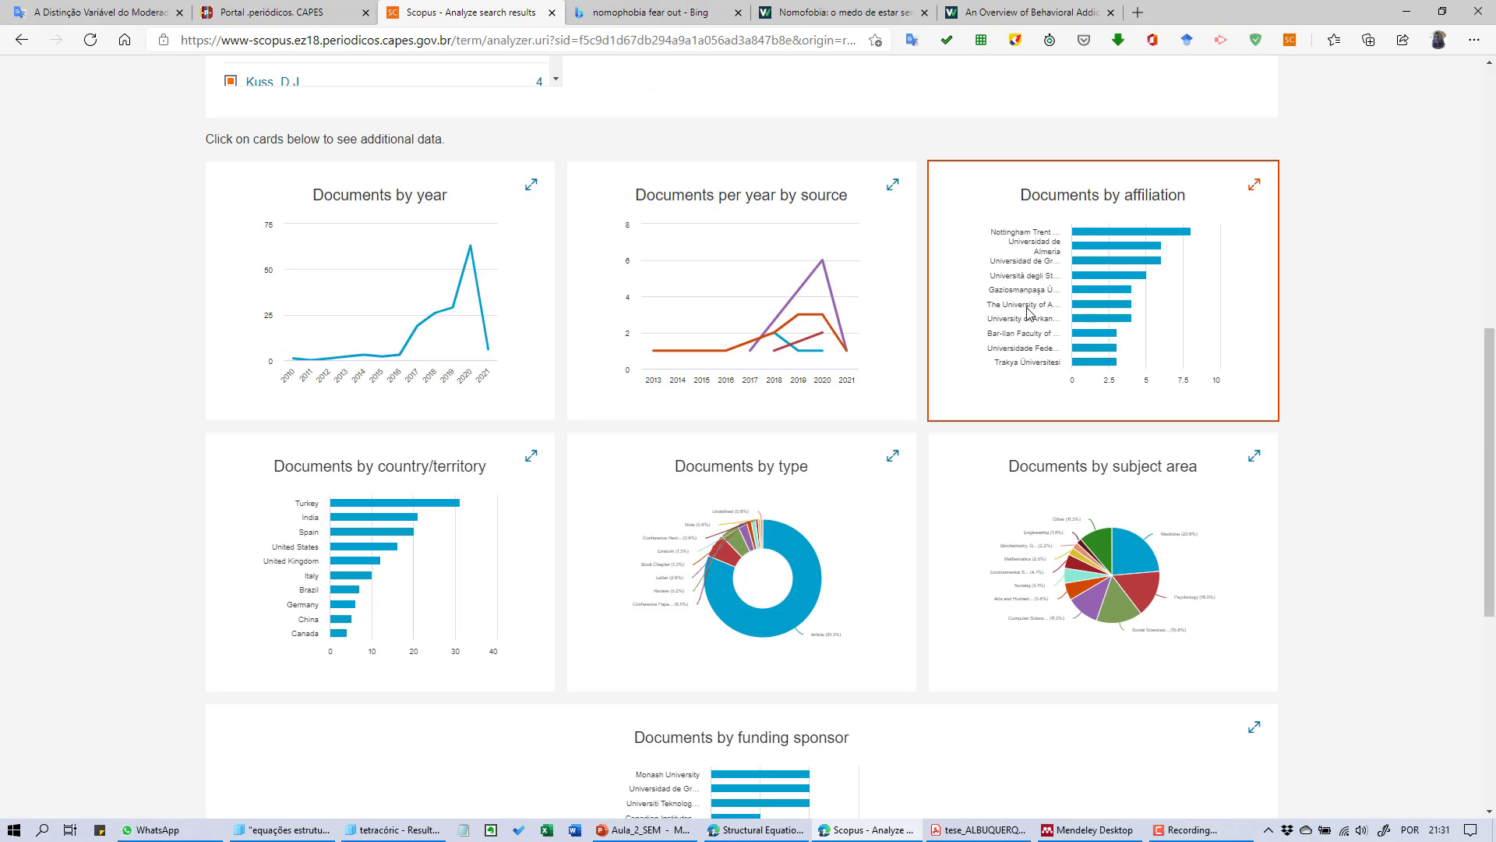
pyautogui.click(1107, 316)
pyautogui.scroll(-3, 876, 288)
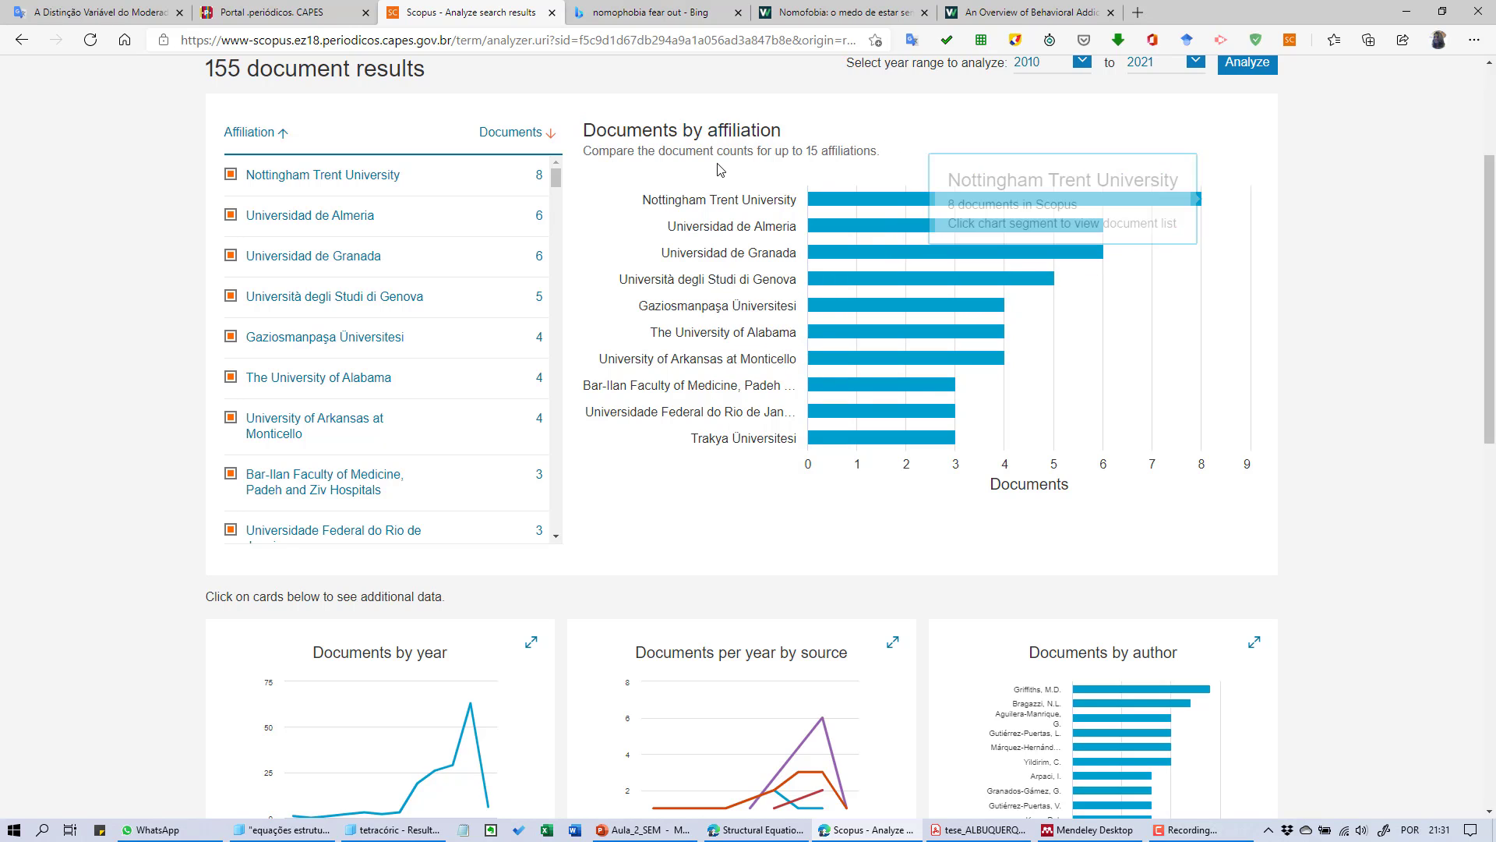
pyautogui.moveTo(824, 207)
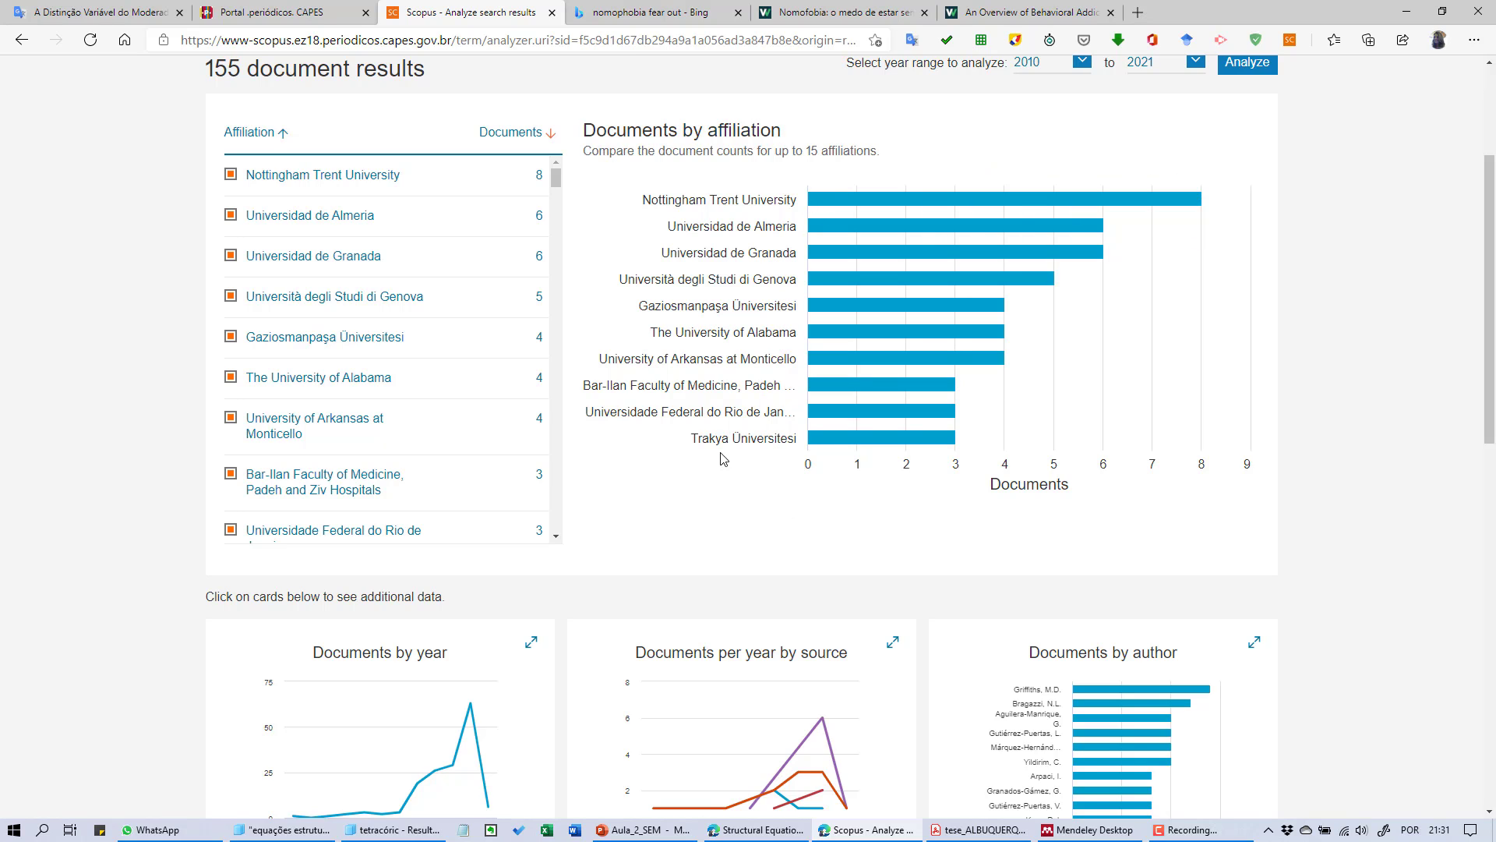
pyautogui.moveTo(809, 444)
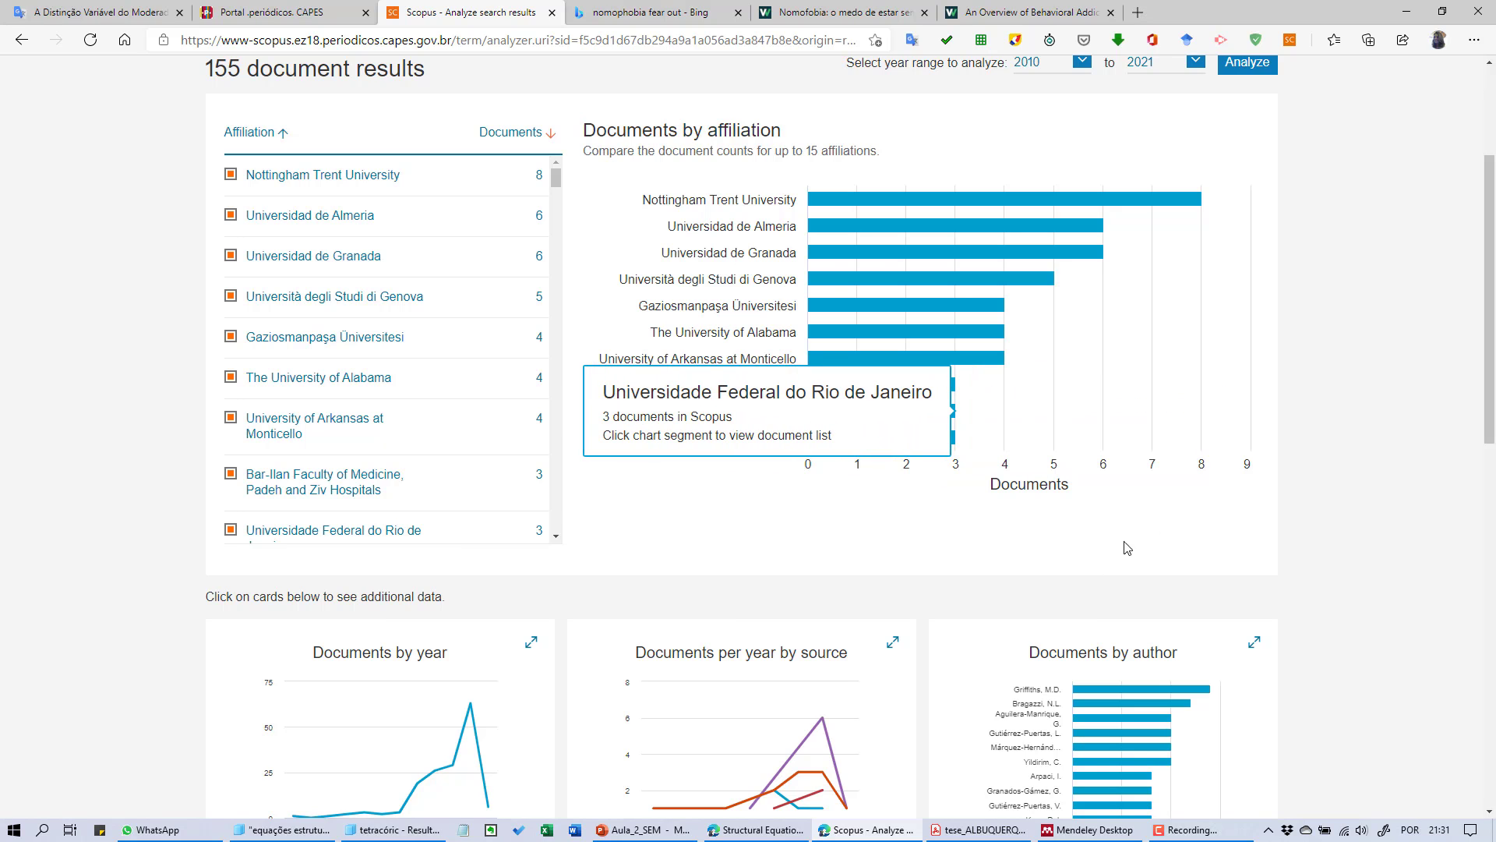
# Open the documents by type analysis and inspect the share of articles in the chart
pyautogui.scroll(-3, 745, 502)
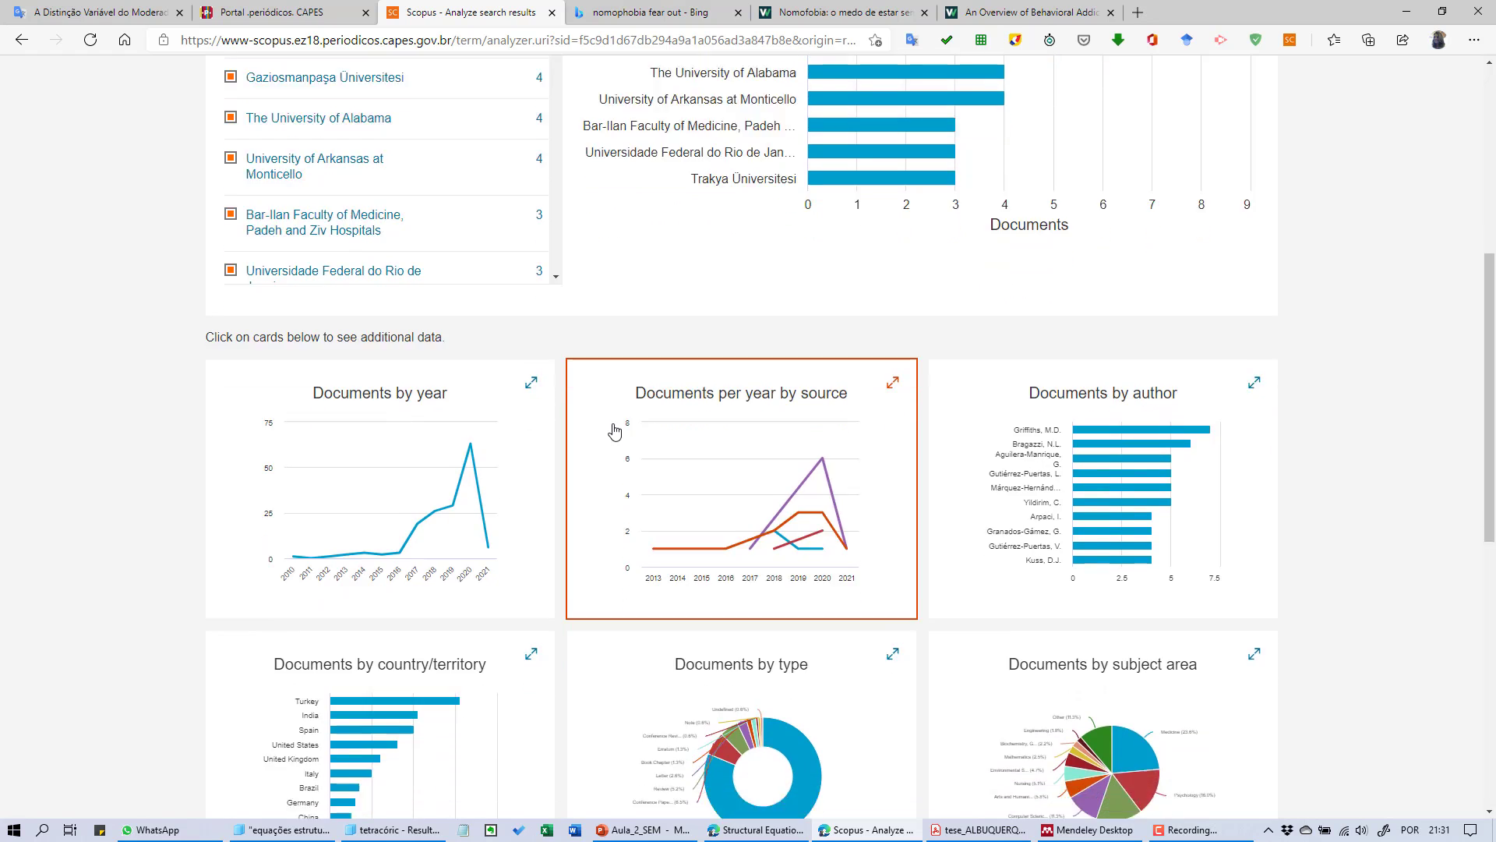
pyautogui.scroll(-5, 624, 428)
pyautogui.click(822, 363)
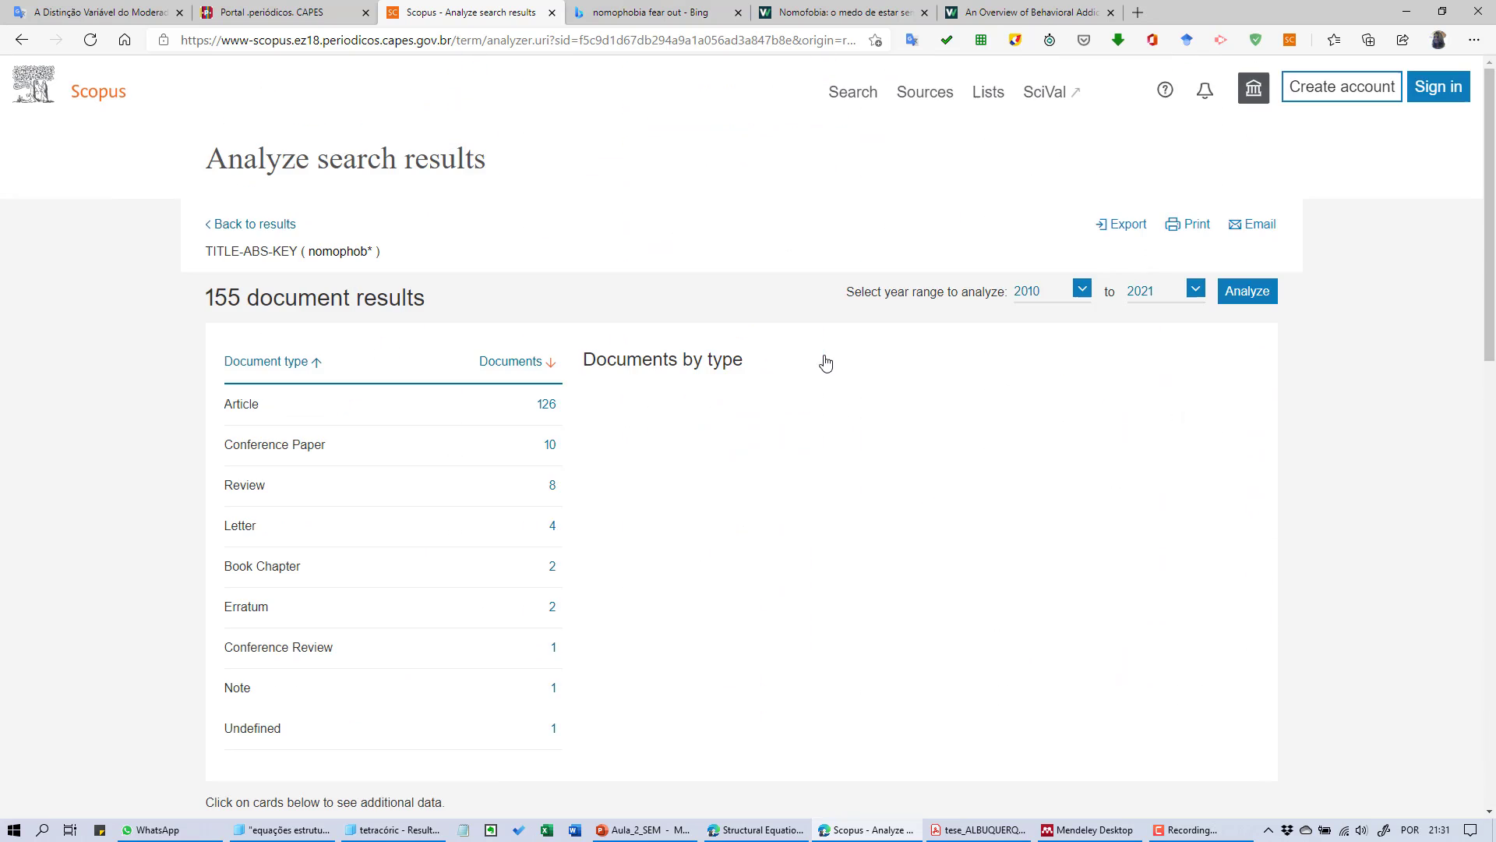
pyautogui.scroll(-5, 763, 345)
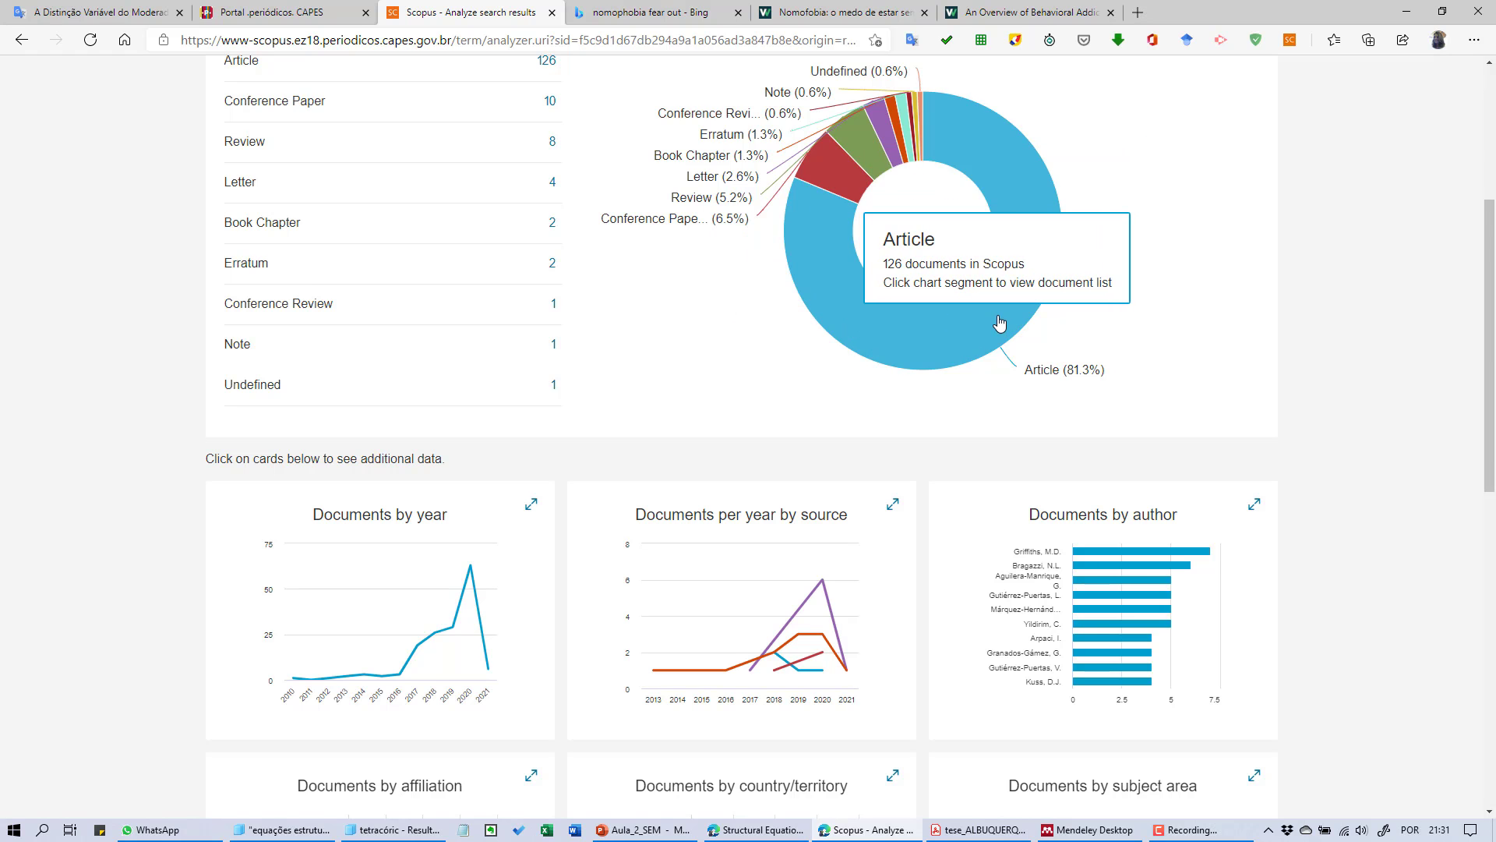
# Open the documents by country or territory analysis and compare the countries' document counts, including Turkey and Brazil
pyautogui.scroll(-3, 713, 331)
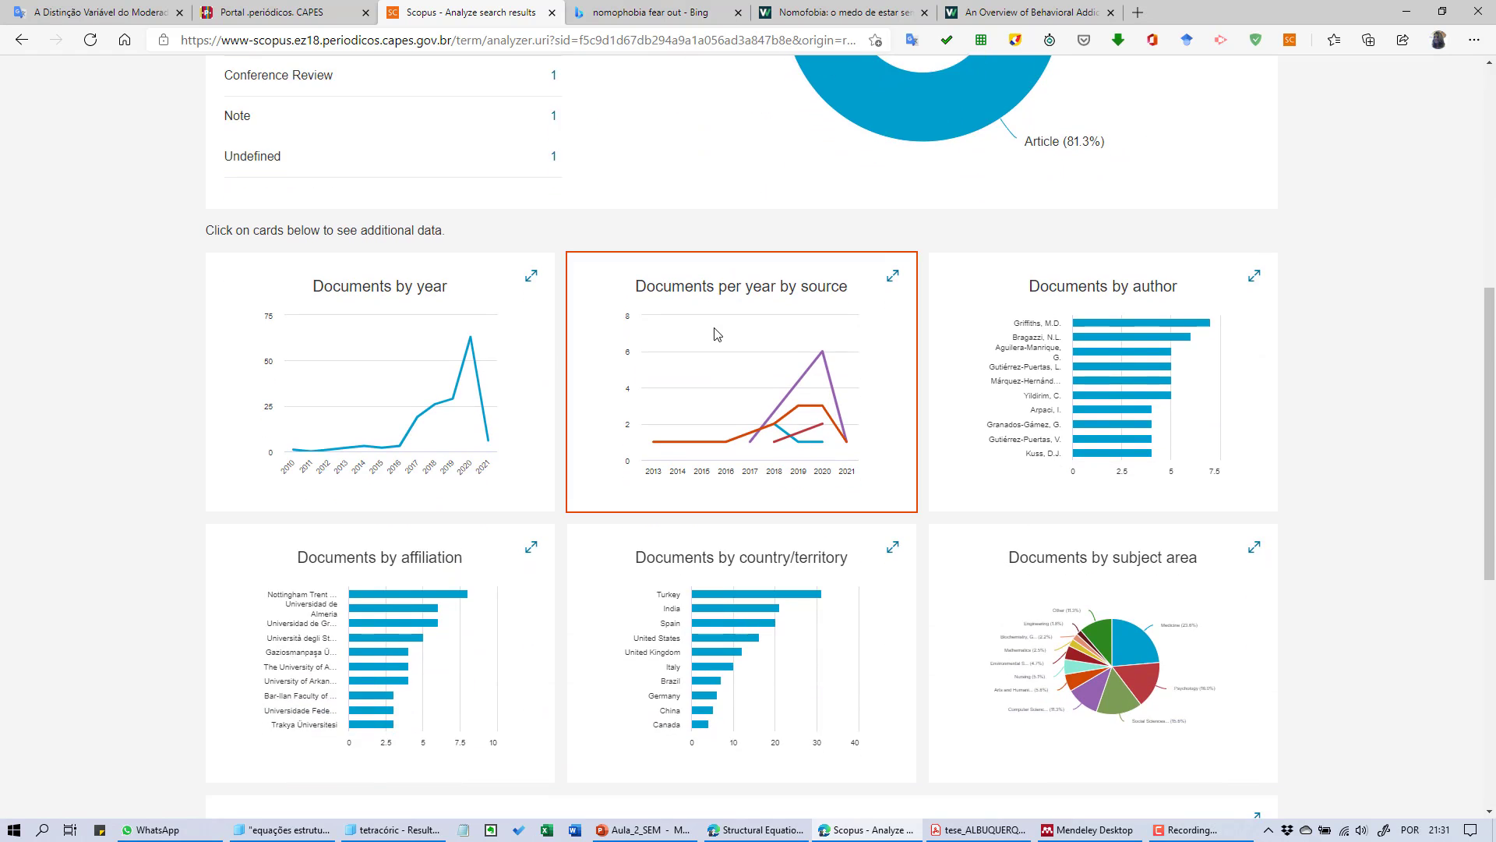
pyautogui.scroll(-4, 713, 333)
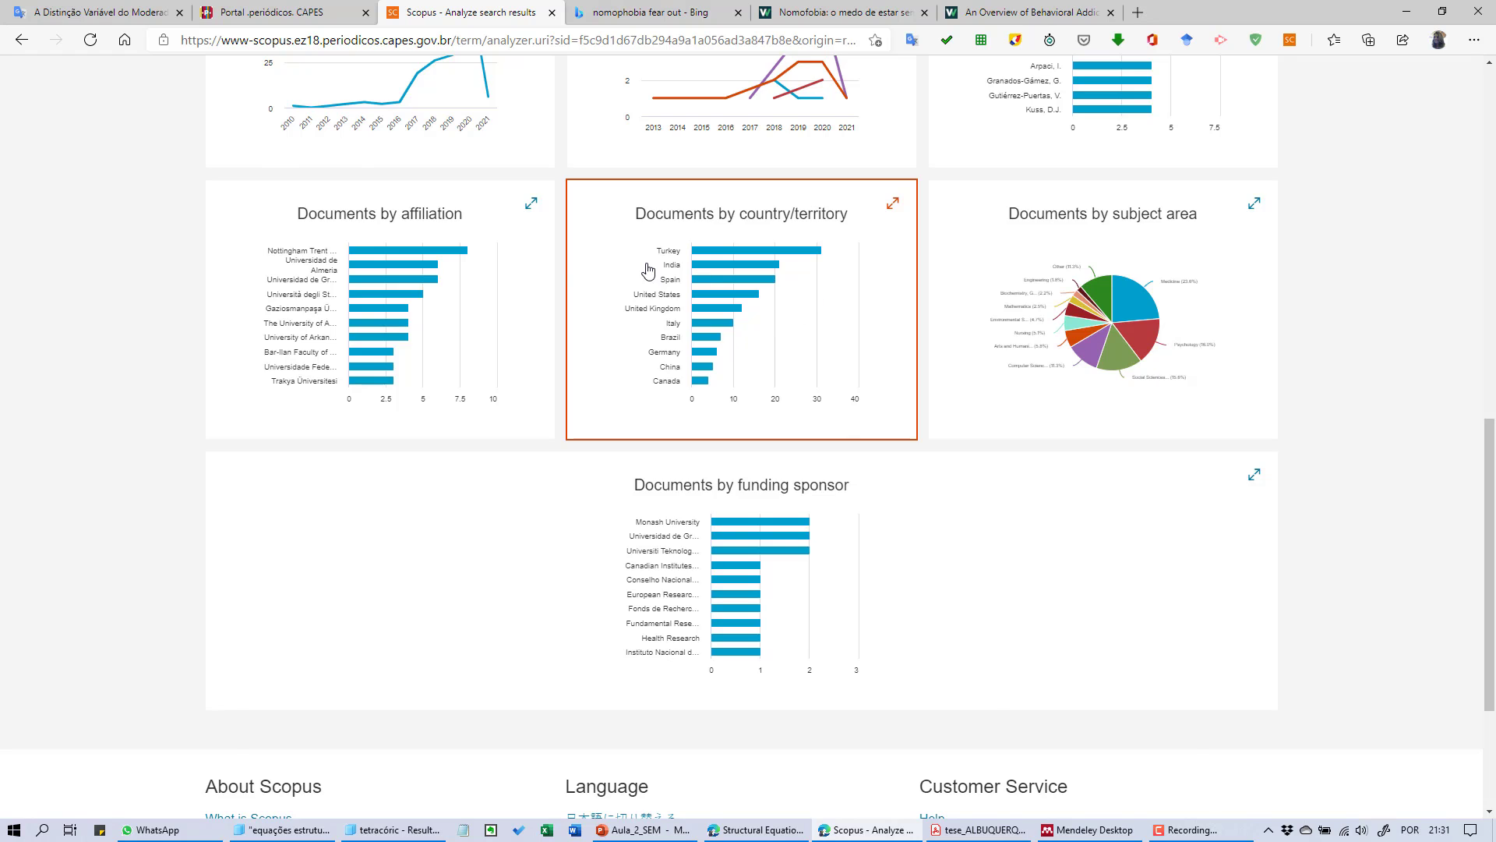
pyautogui.click(647, 271)
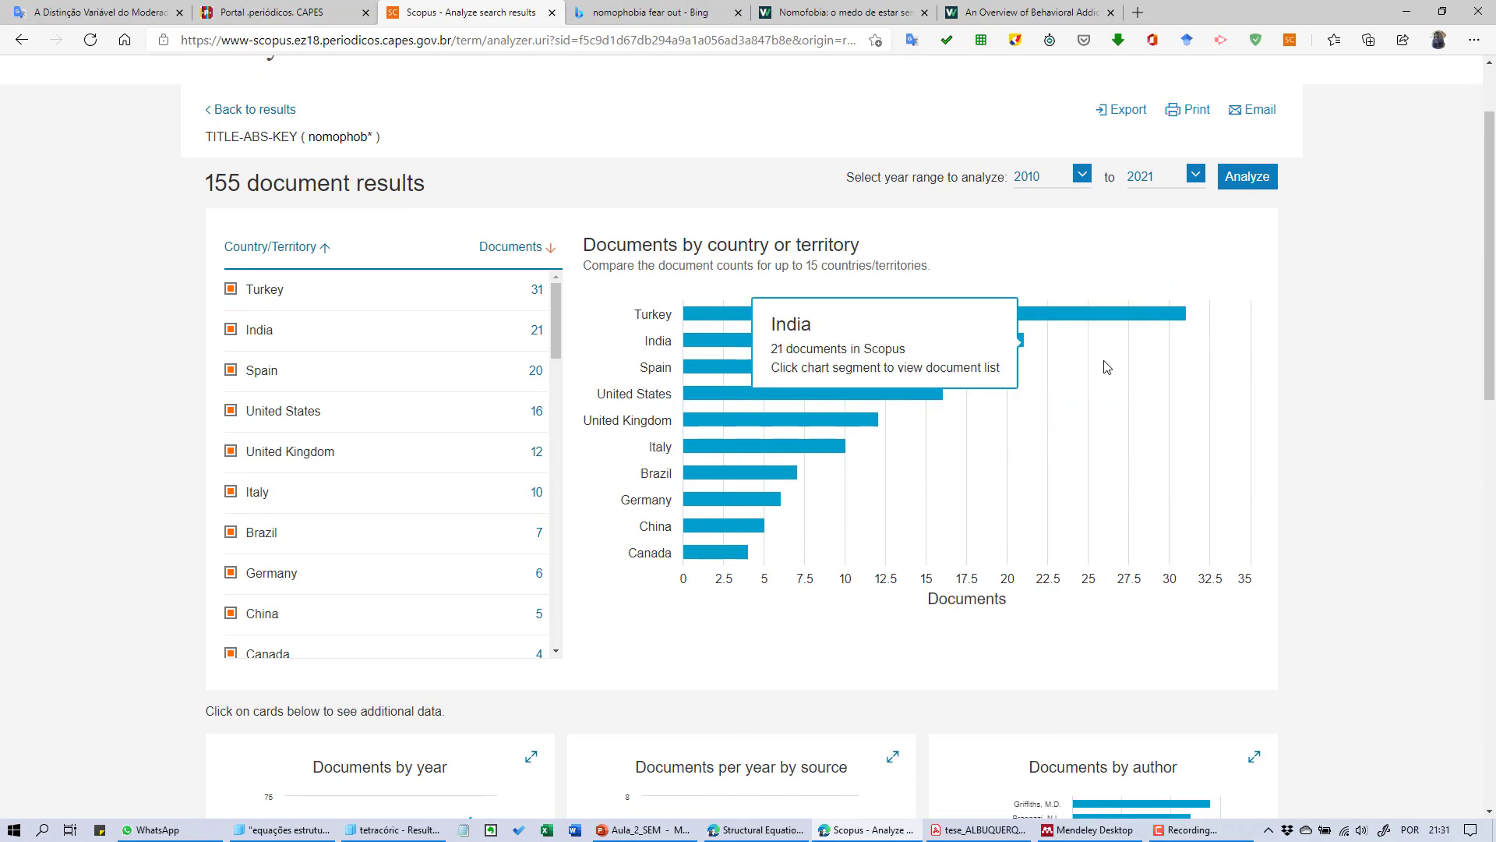
pyautogui.moveTo(1181, 320)
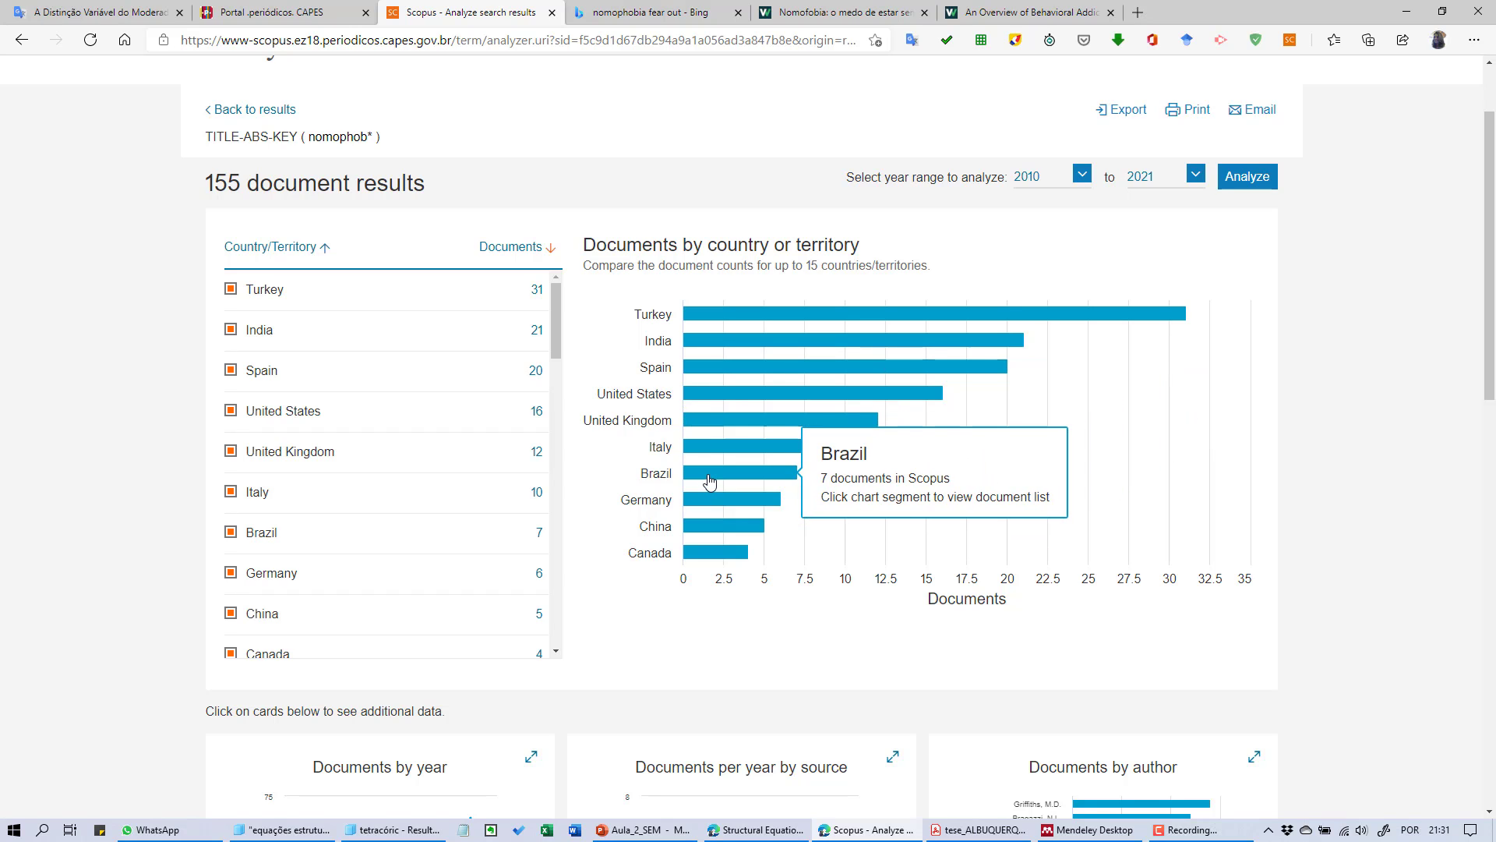
# Open the documents by funding sponsor analysis and review its chart along with the remaining analysis cards
pyautogui.scroll(-4, 706, 476)
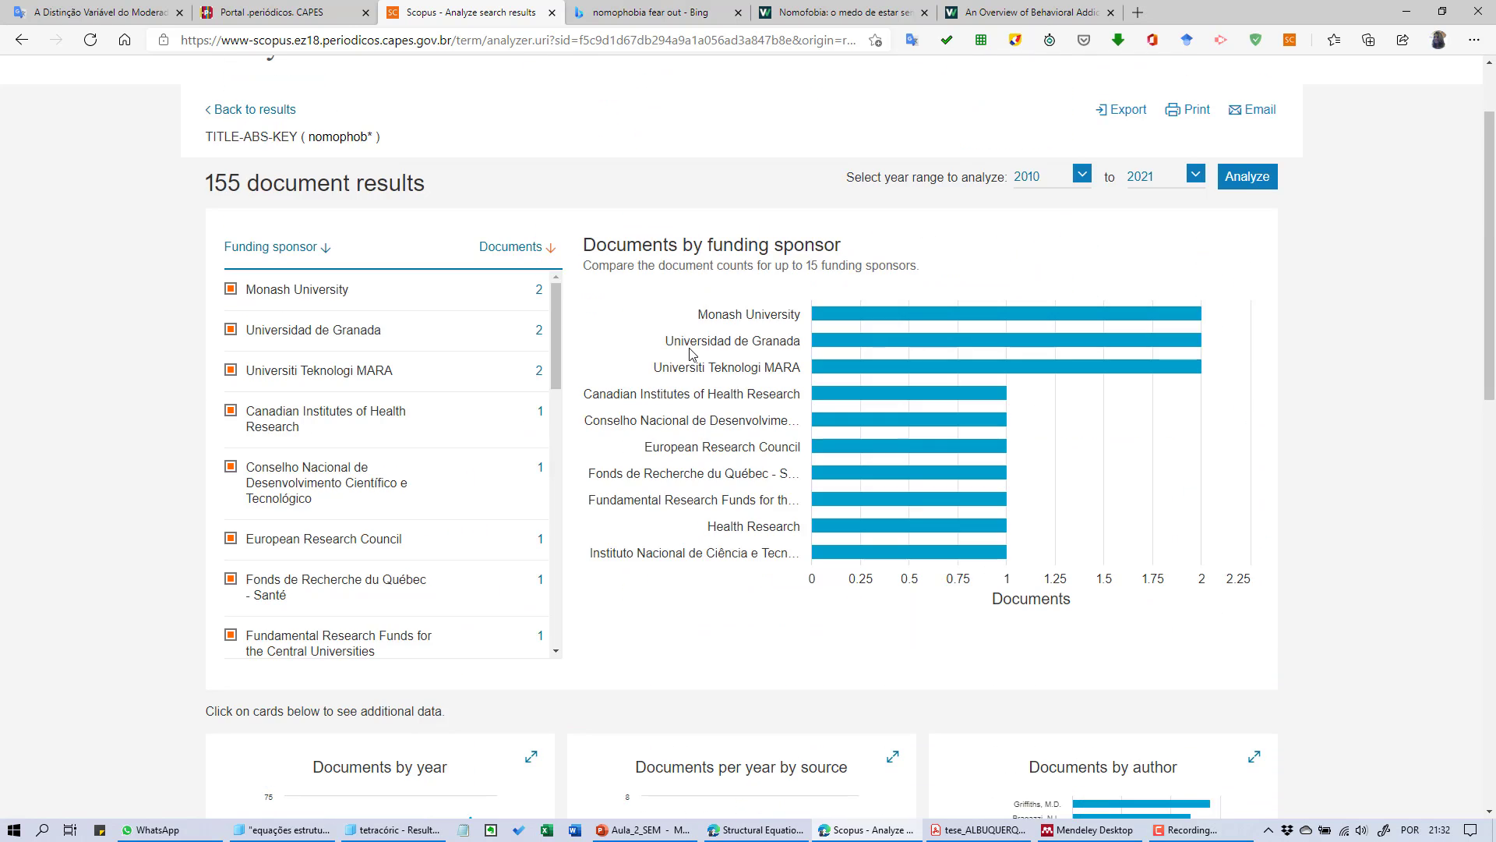
pyautogui.scroll(-6, 694, 352)
pyautogui.scroll(-5, 694, 352)
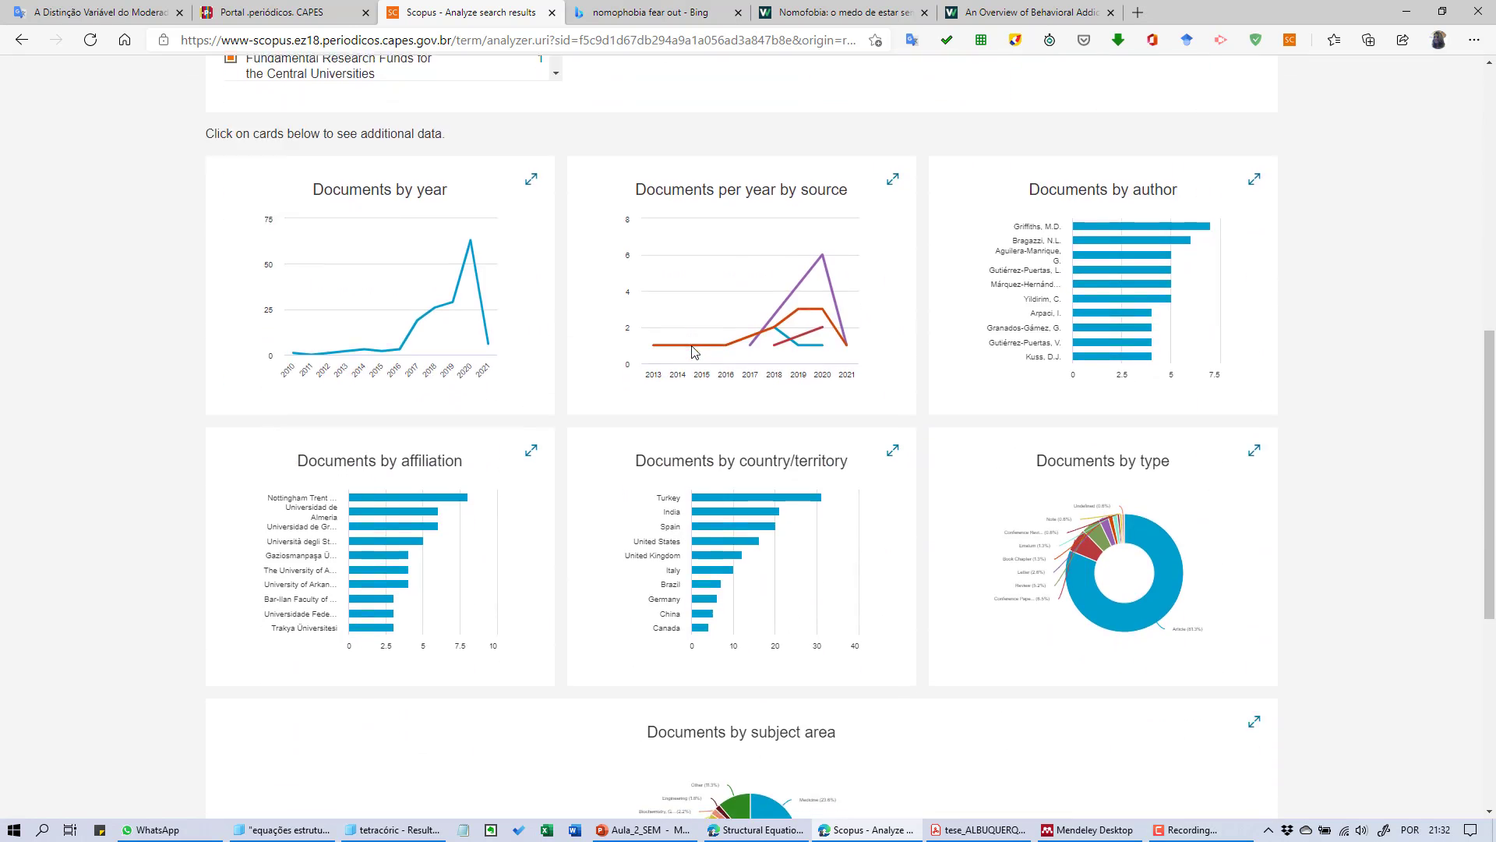
pyautogui.scroll(8, 693, 347)
pyautogui.scroll(5, 693, 354)
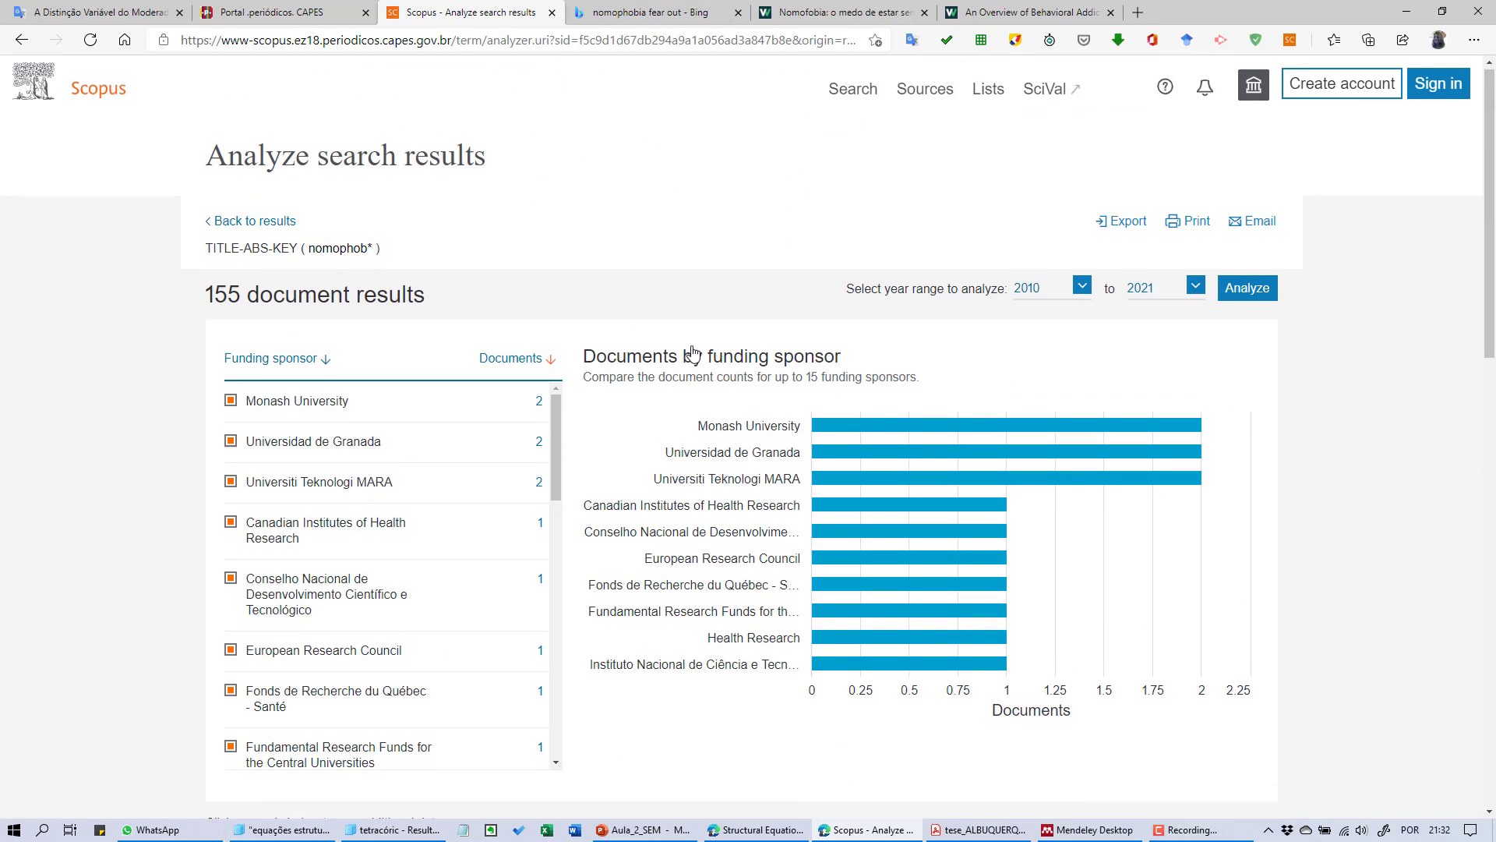
# Return to the nomophob* search results and look through the whole document list down to its last entry
pyautogui.click(242, 224)
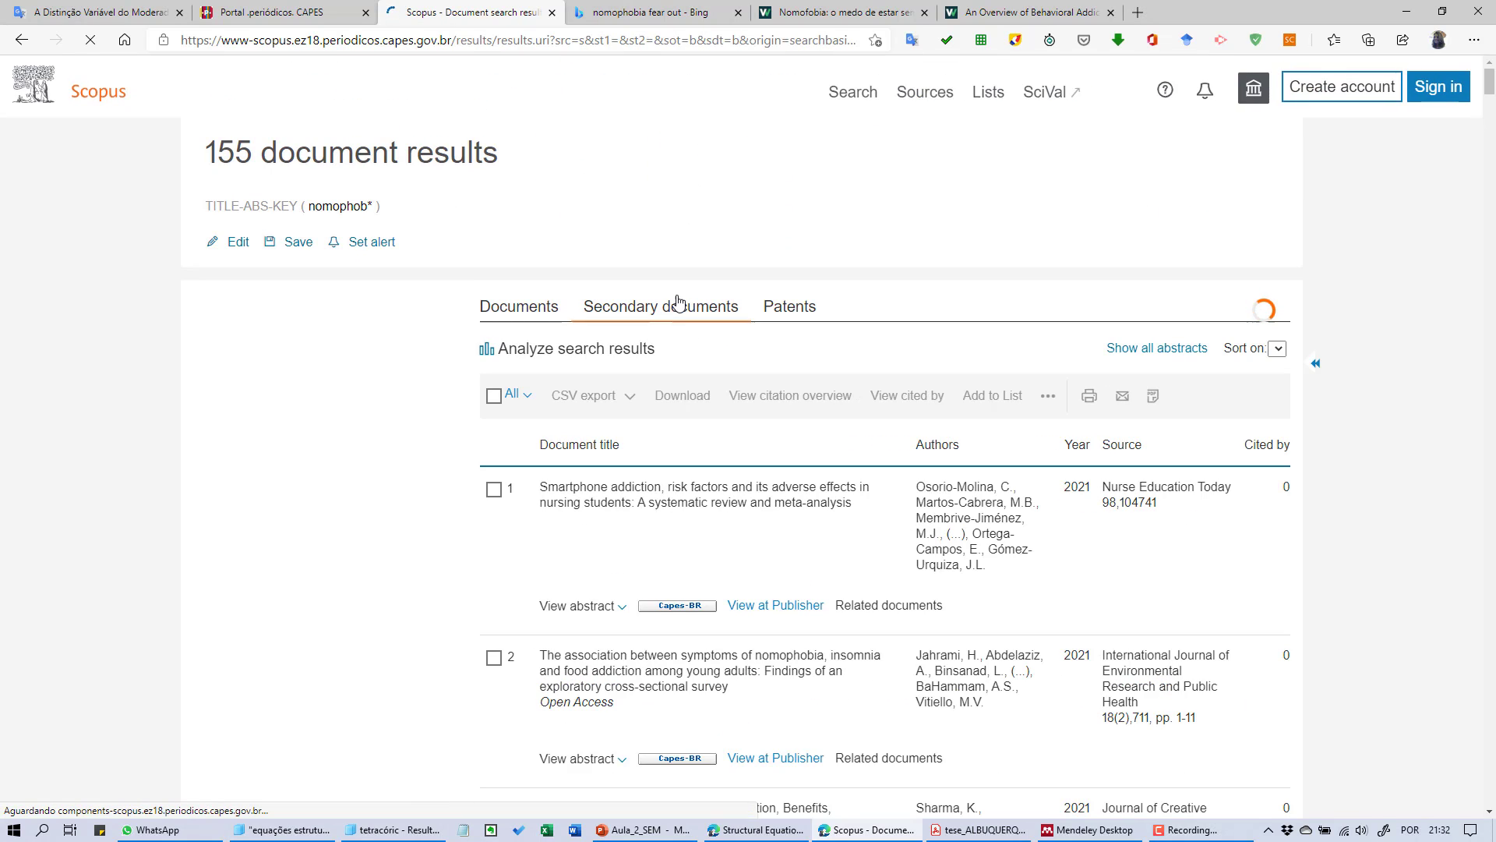
pyautogui.scroll(-2, 683, 302)
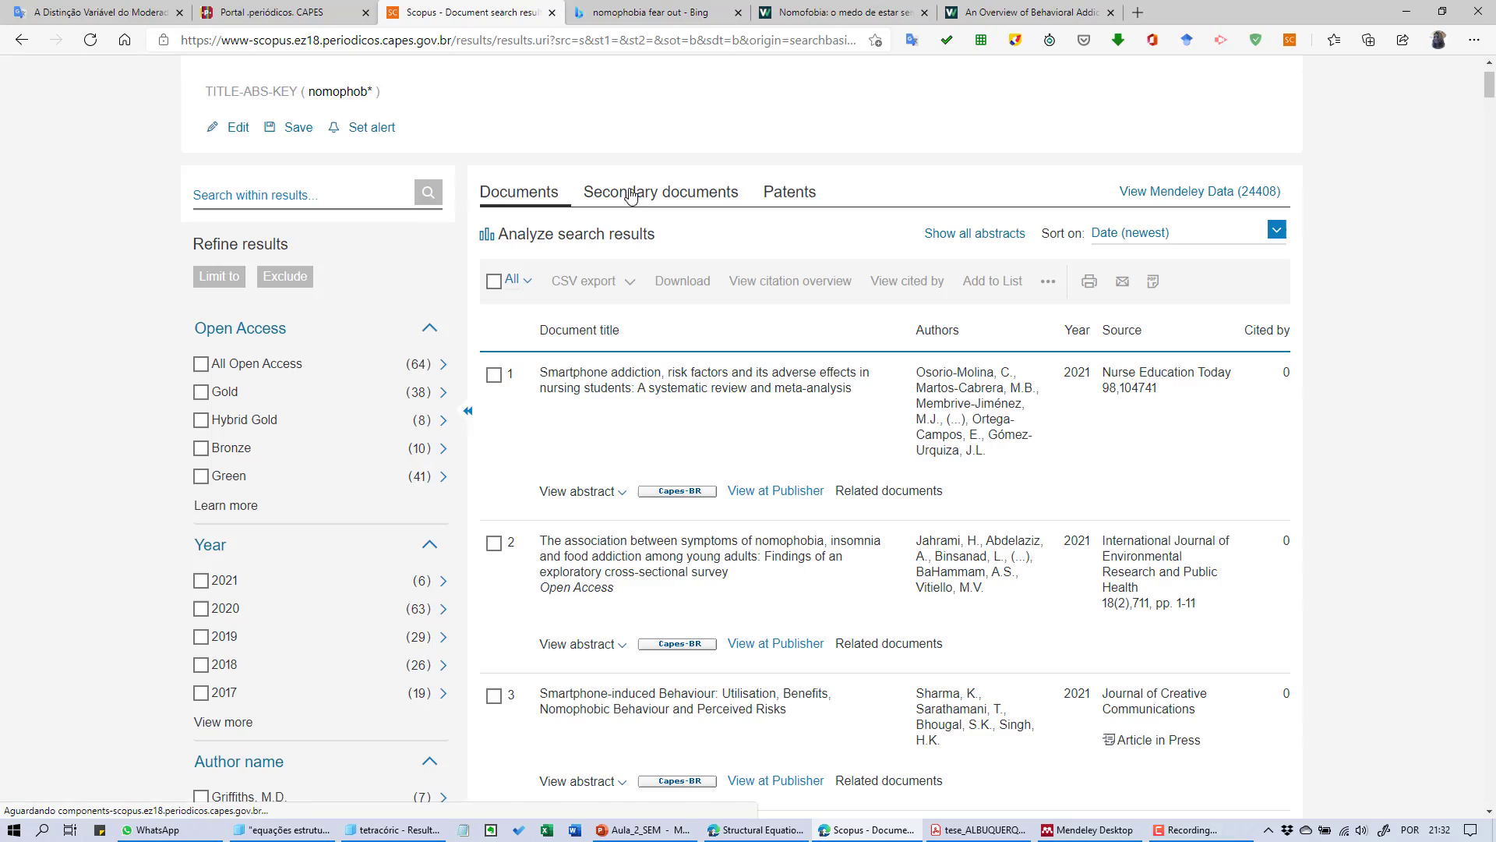
pyautogui.scroll(-20, 675, 384)
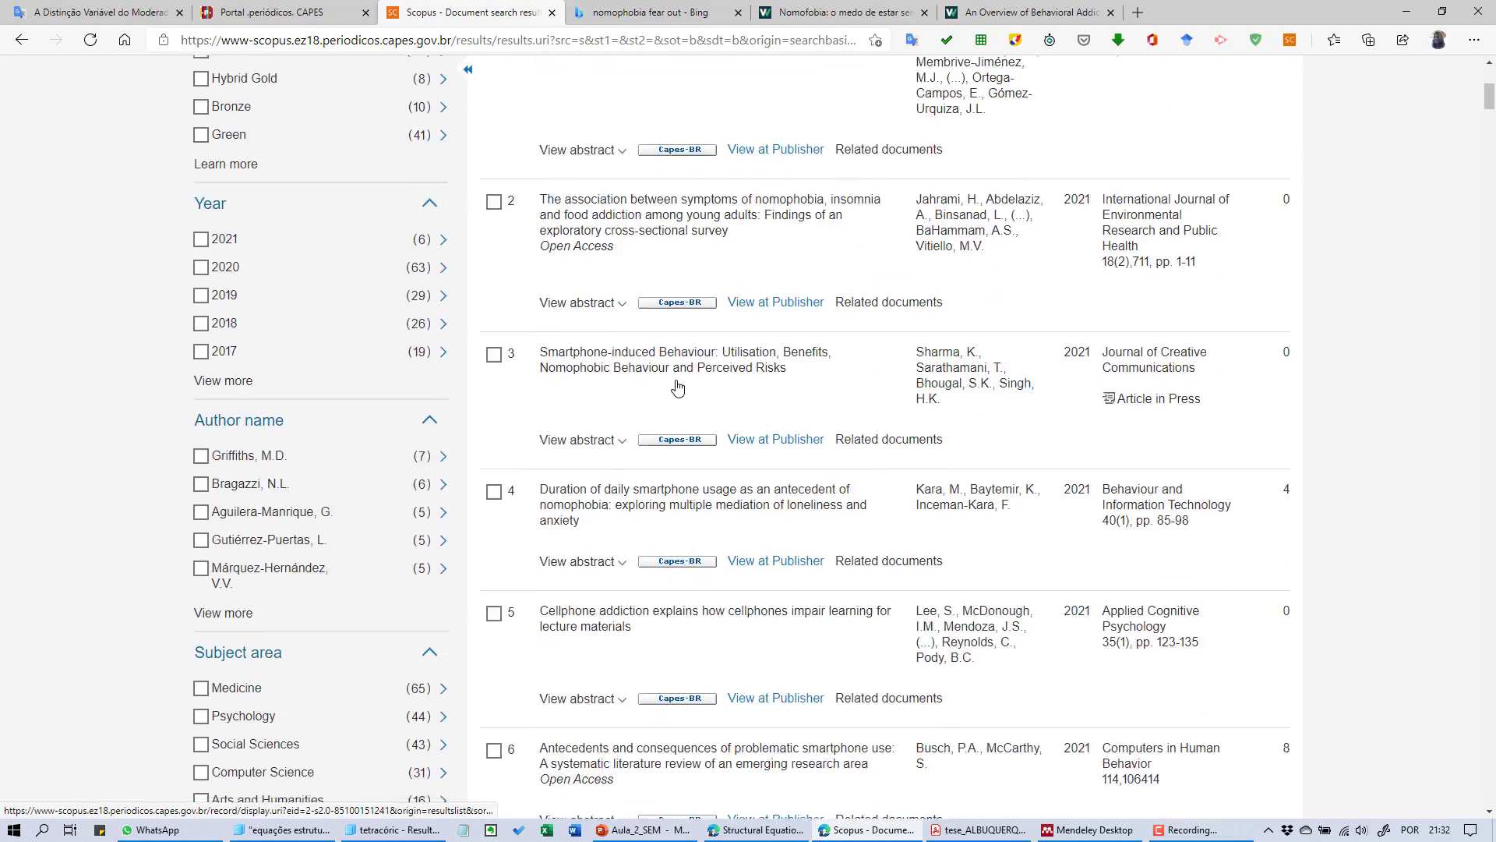
pyautogui.scroll(-20, 679, 384)
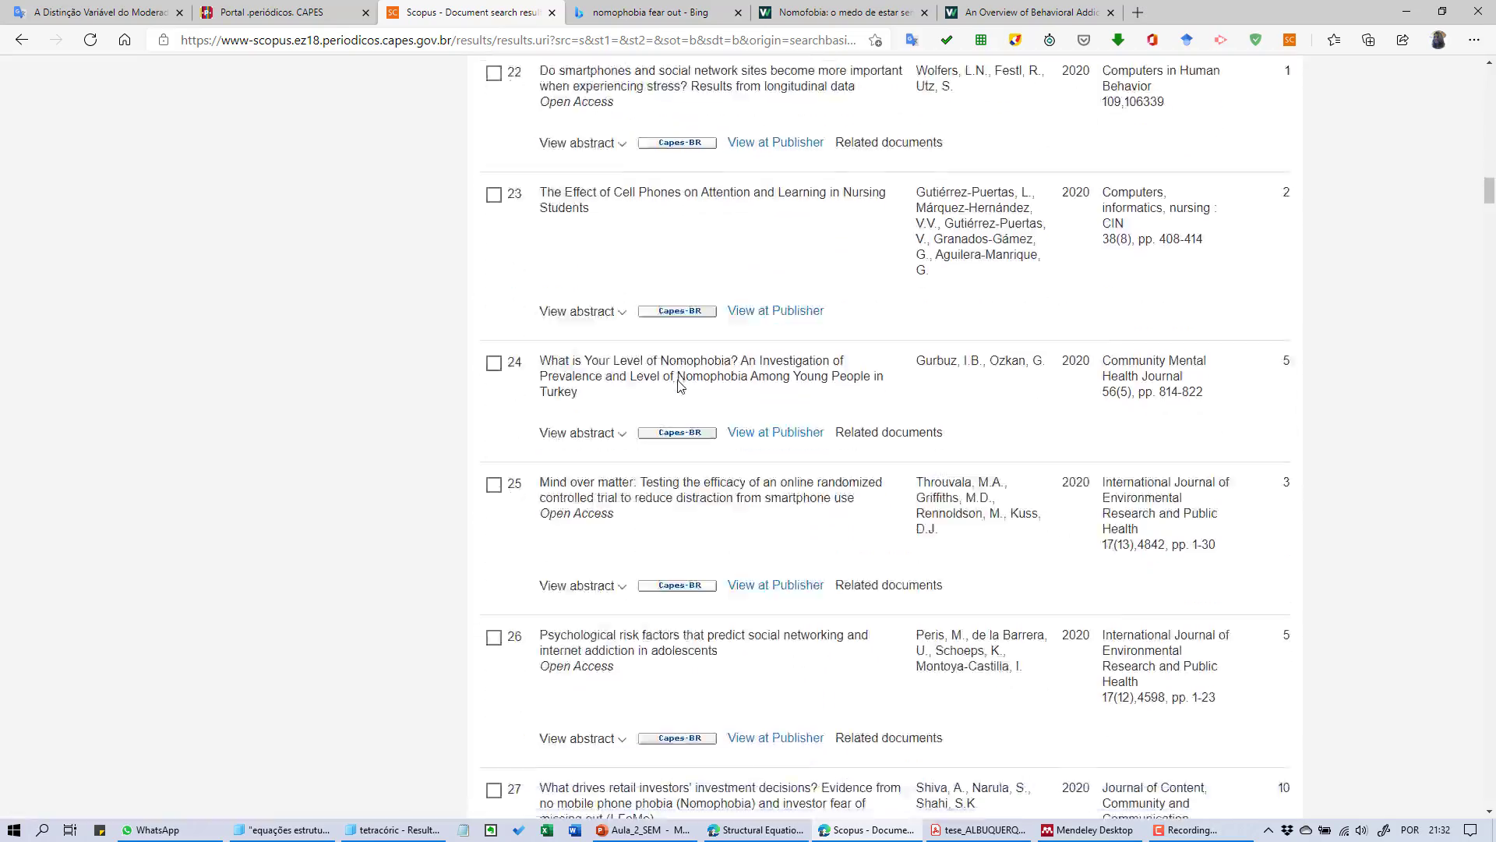
pyautogui.scroll(-20, 679, 384)
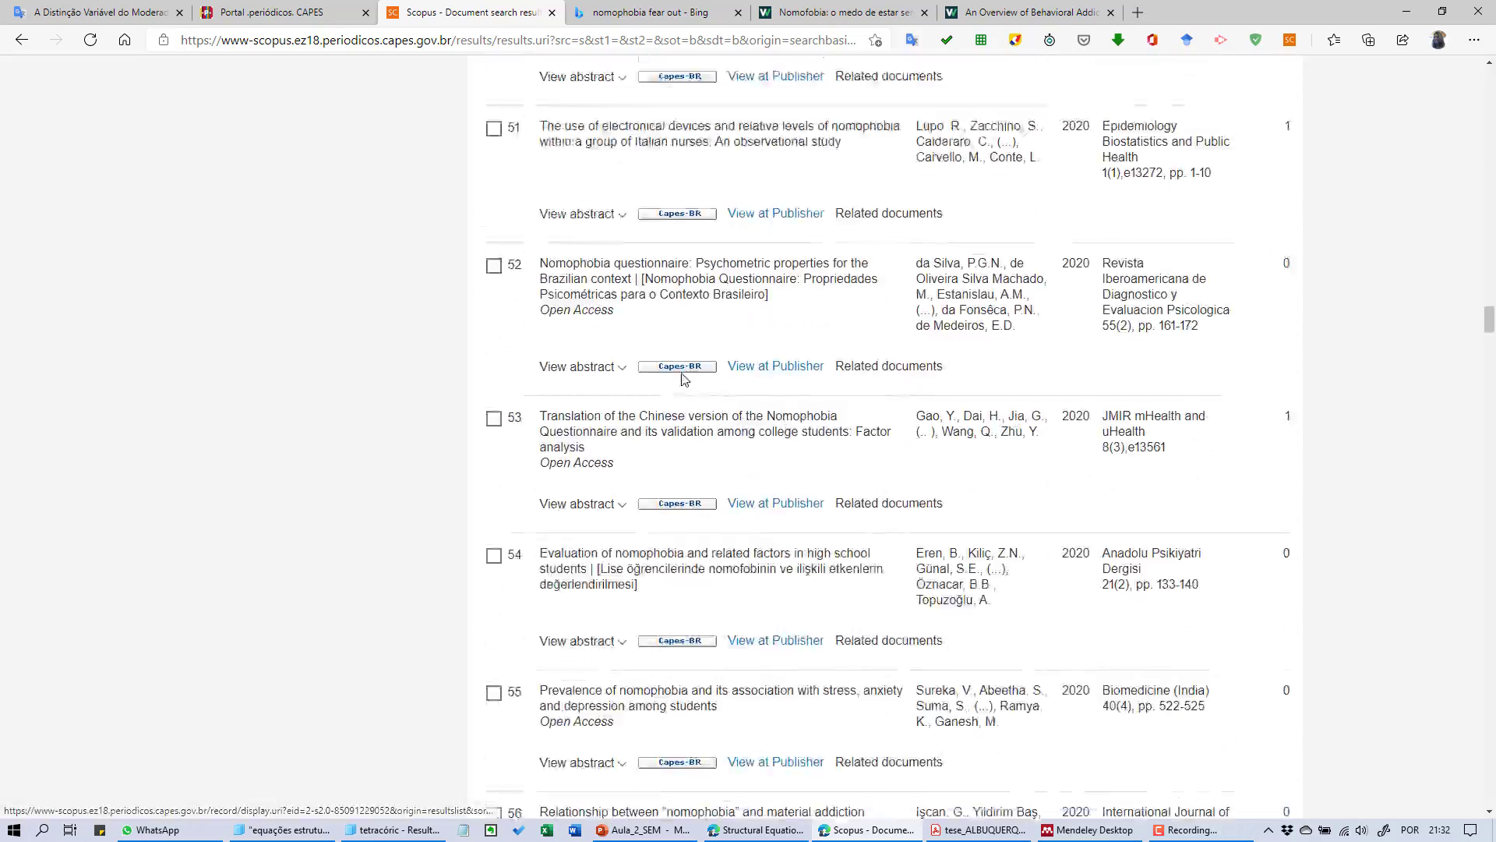
pyautogui.scroll(-20, 717, 462)
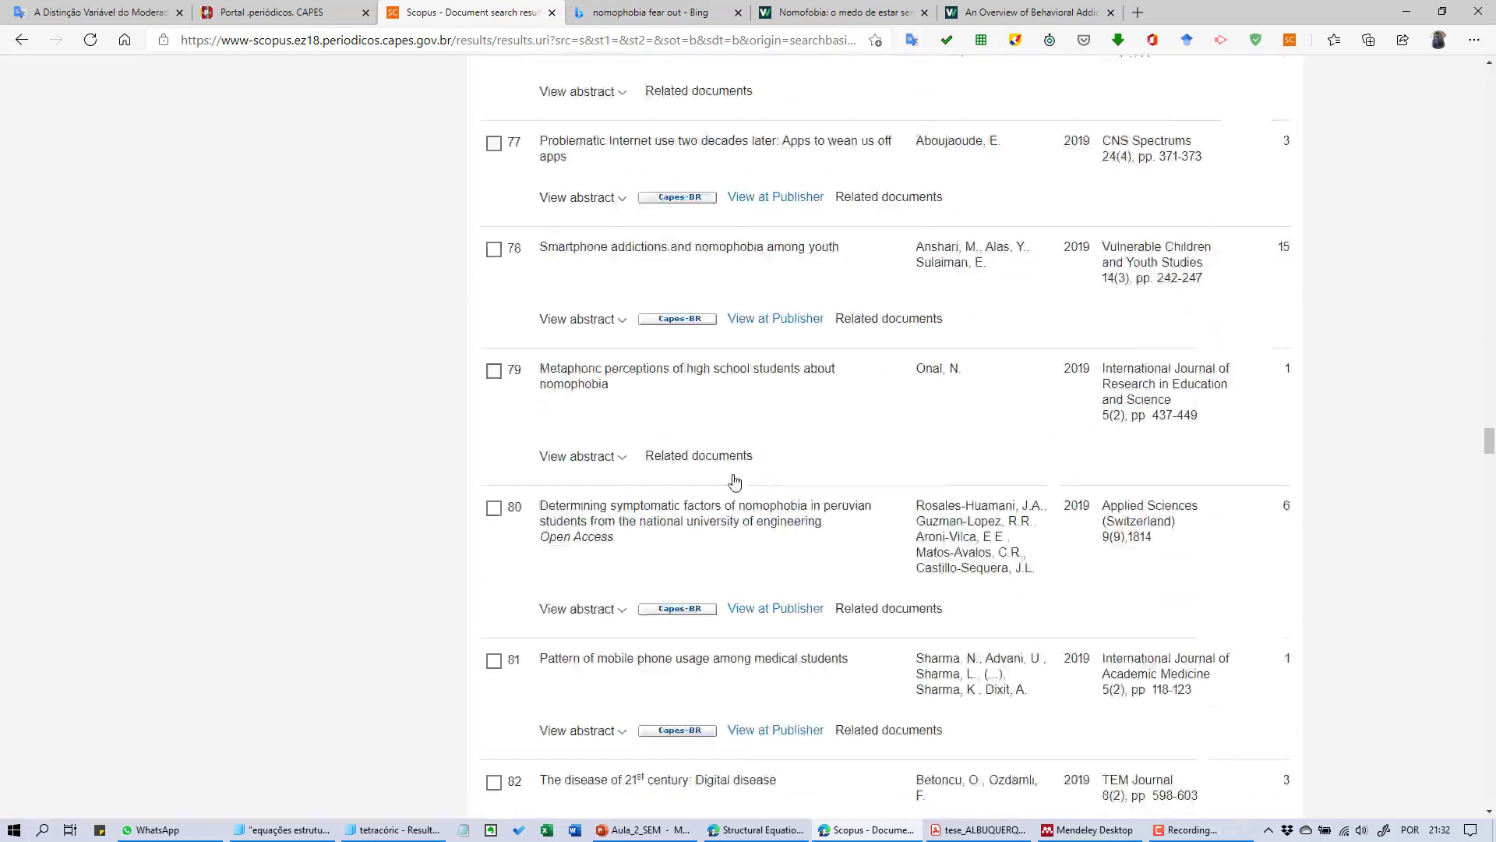
pyautogui.scroll(-20, 721, 431)
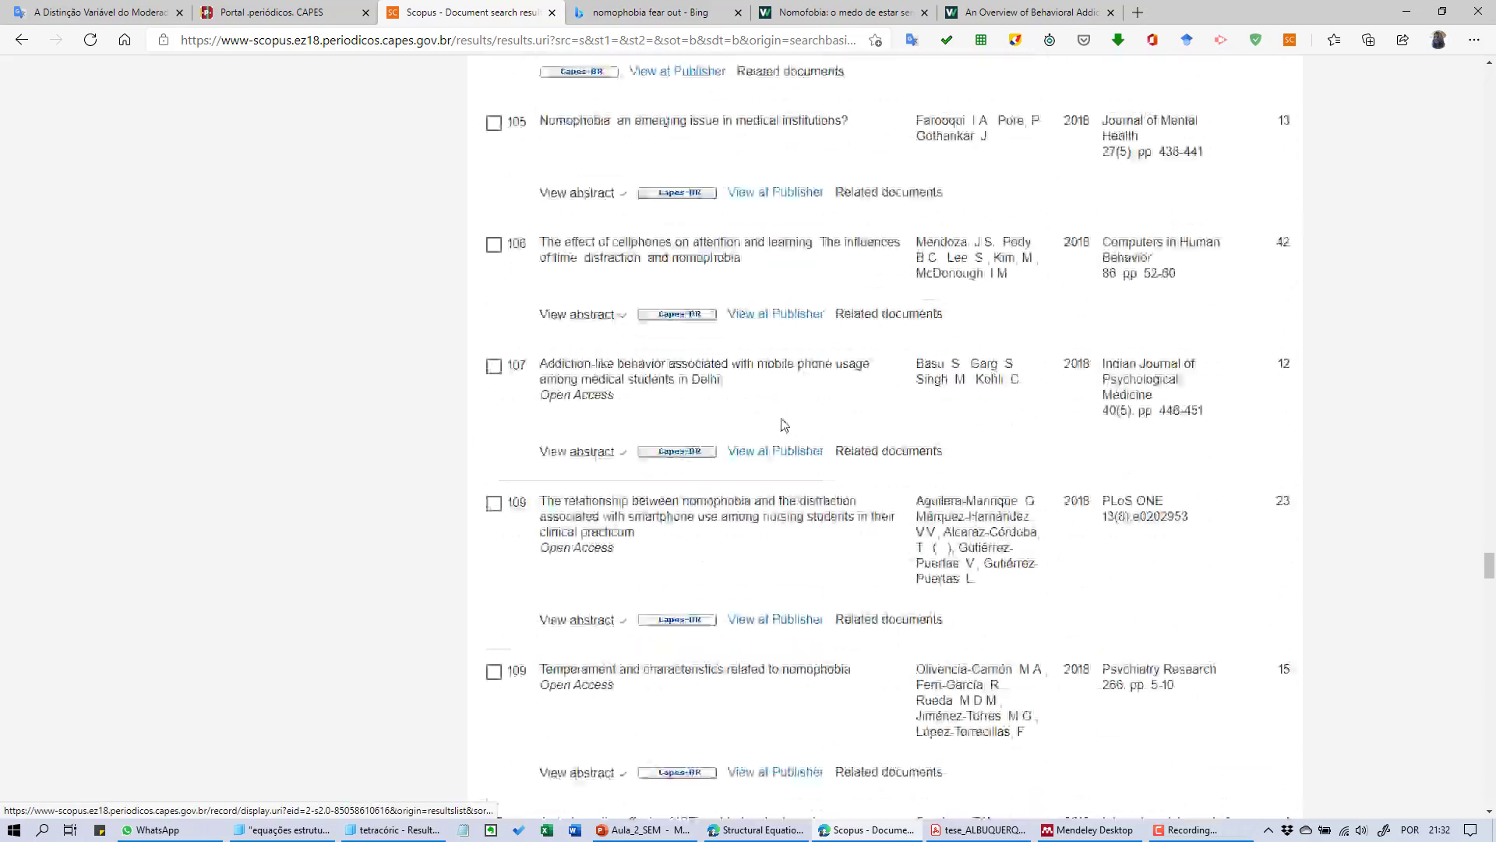
pyautogui.scroll(-20, 765, 420)
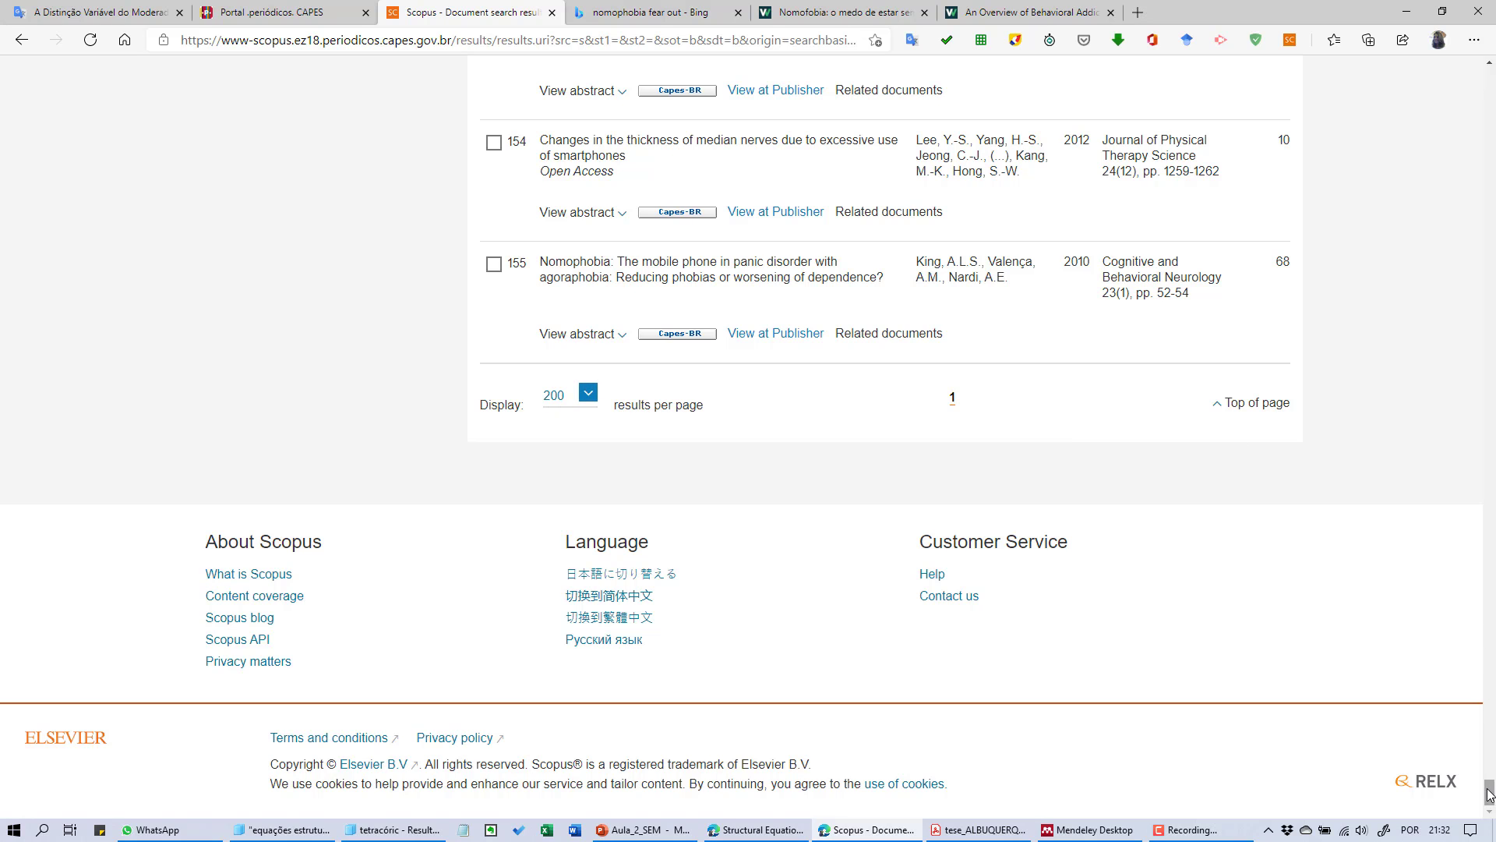
# Export all search results as CSV with citation, bibliographical, abstract and keyword, and other information including references, and save scopus.csv
pyautogui.moveTo(1489, 789); pyautogui.dragTo(1442, 56)
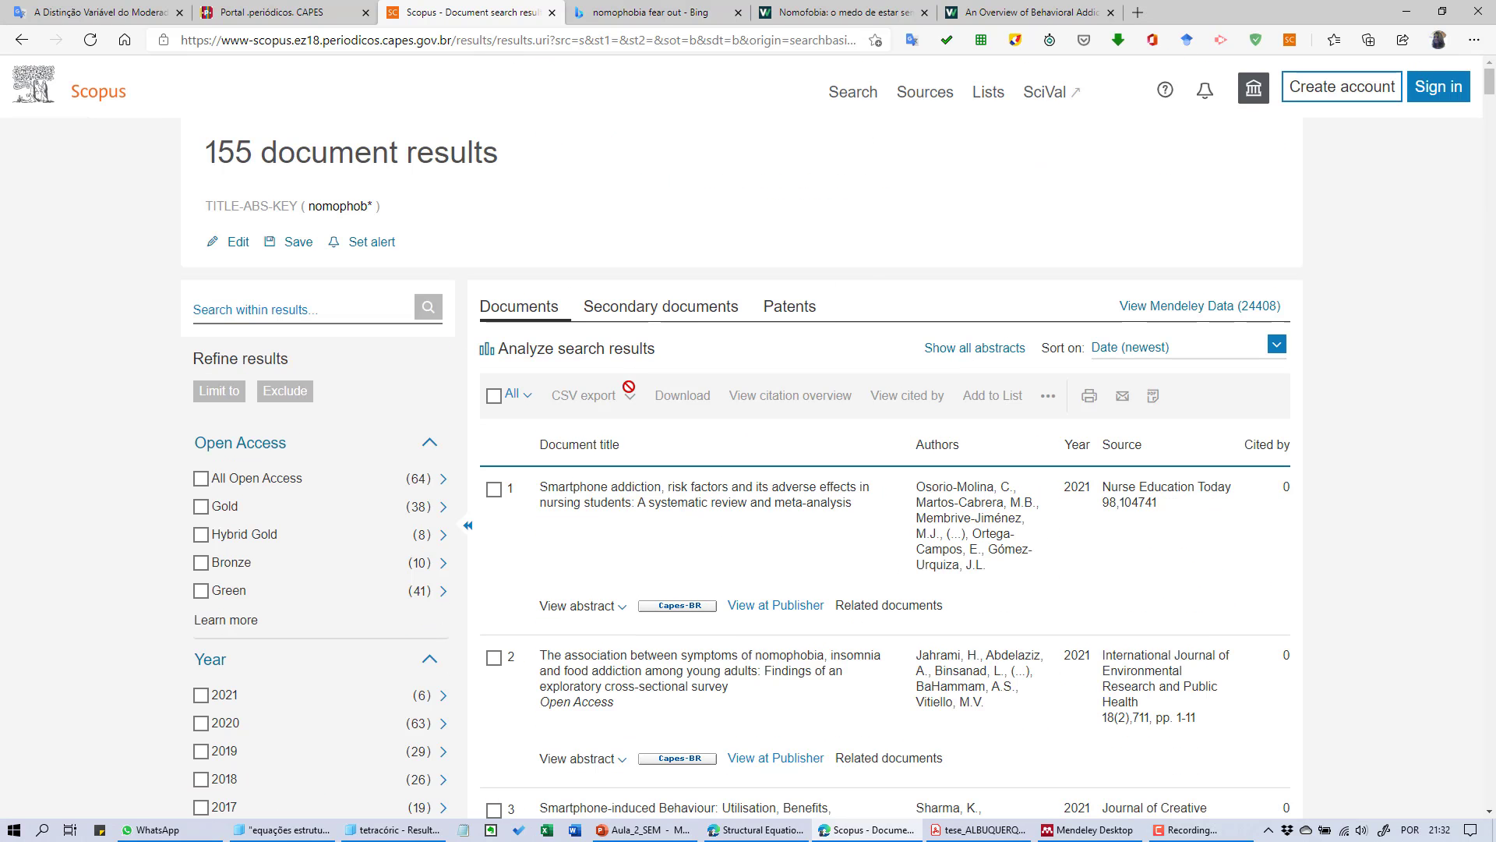
pyautogui.click(495, 399)
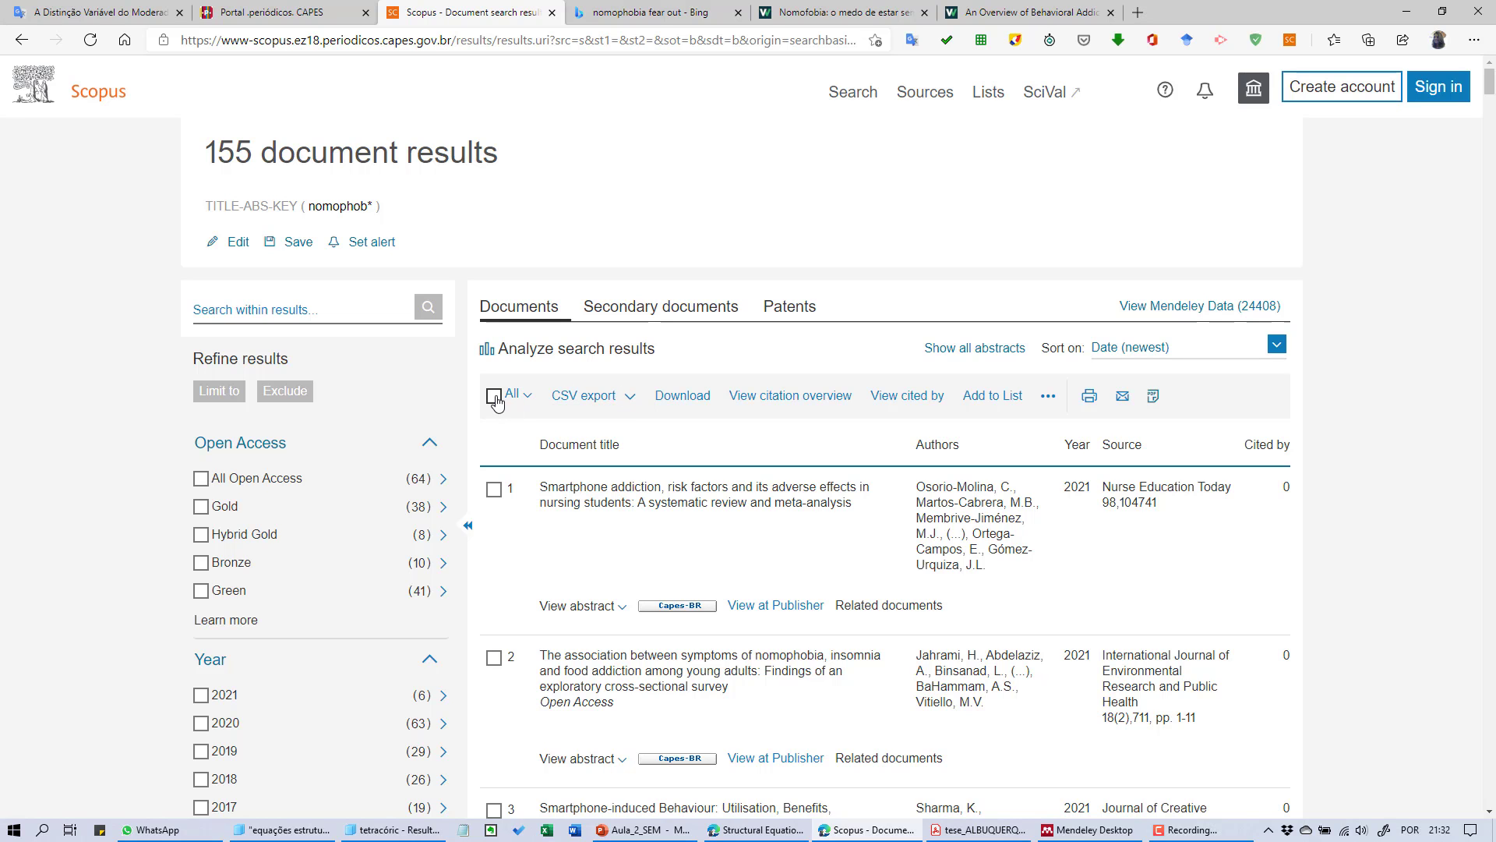
pyautogui.click(631, 403)
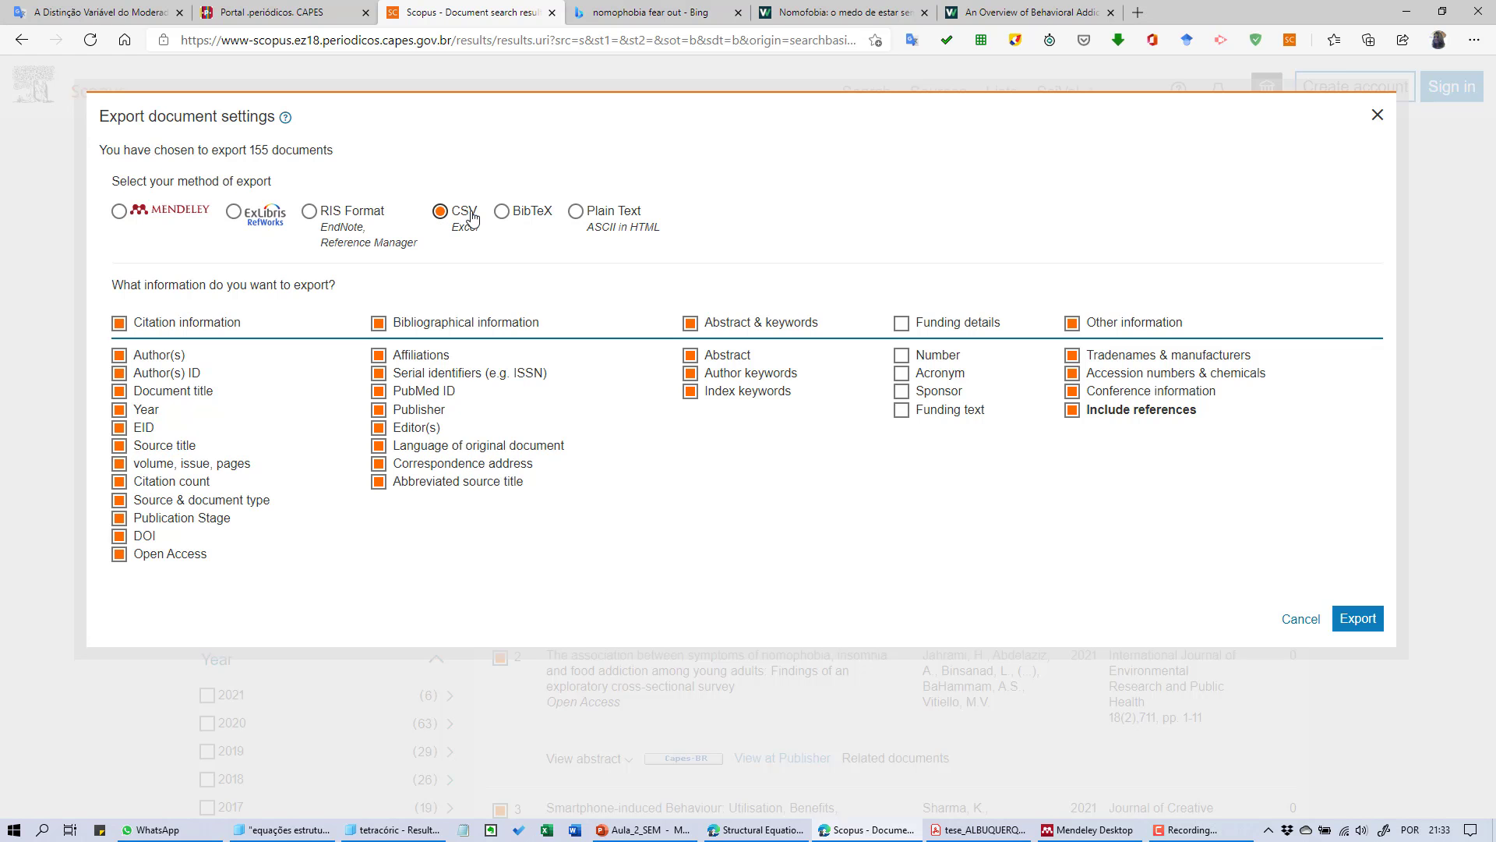
pyautogui.click(1357, 618)
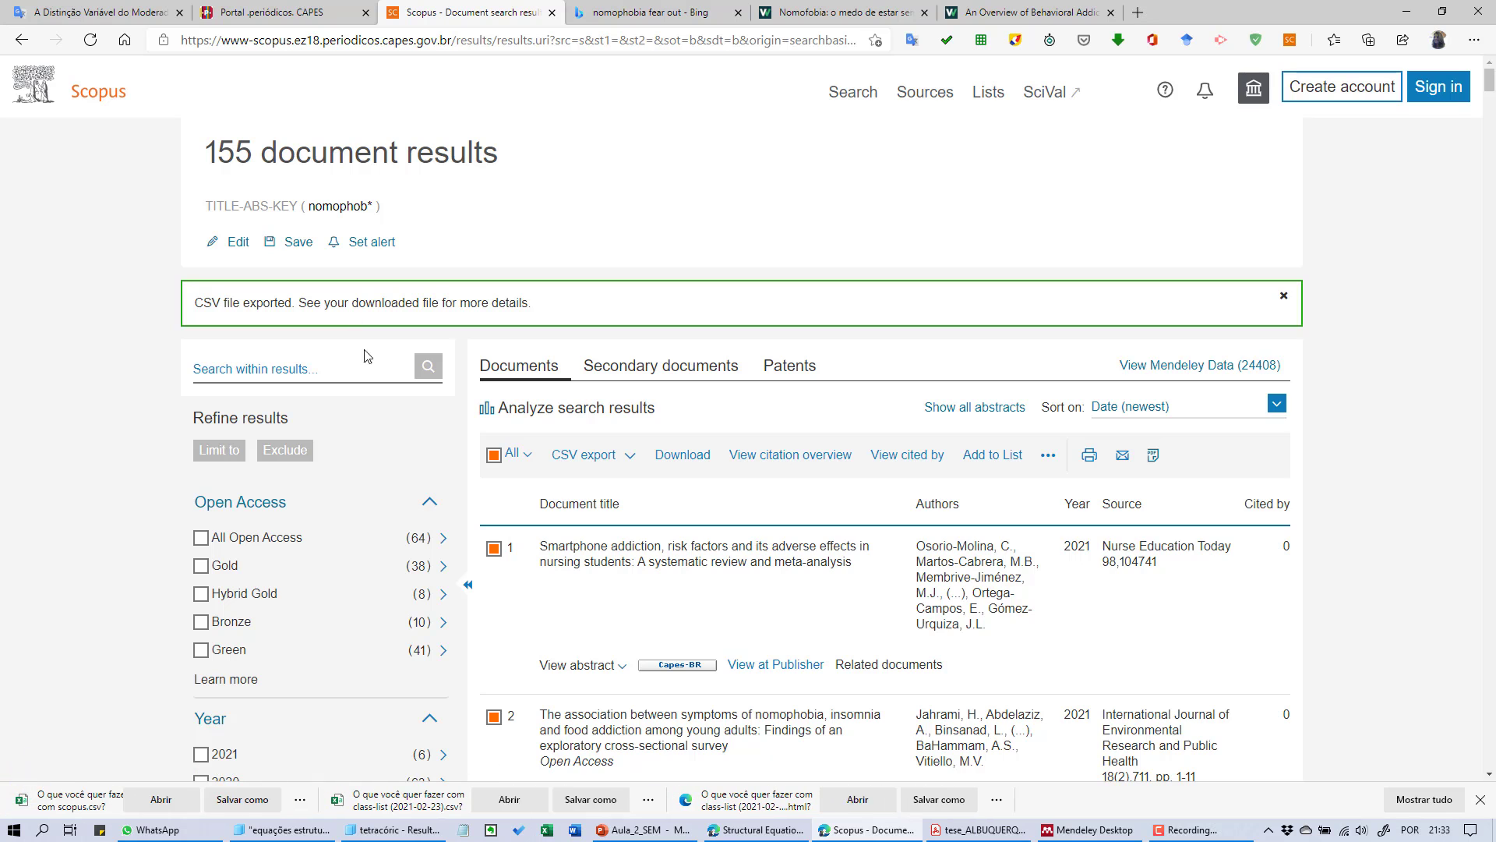
pyautogui.click(243, 798)
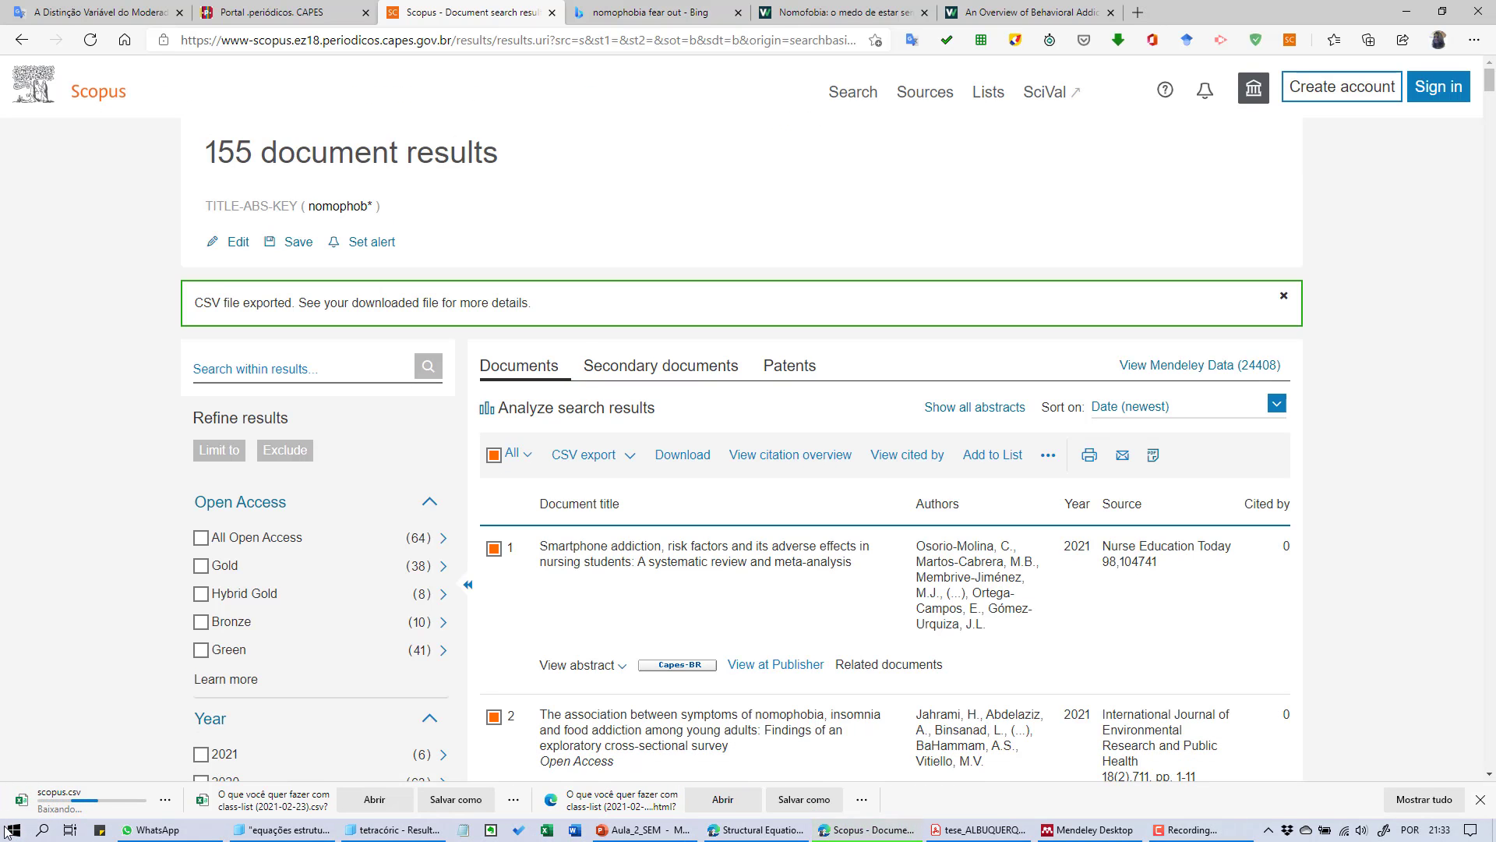
# Open VOSviewer and start a new map based on bibliographic data read from bibliographic database files
pyautogui.click(7, 830)
pyautogui.click(511, 555)
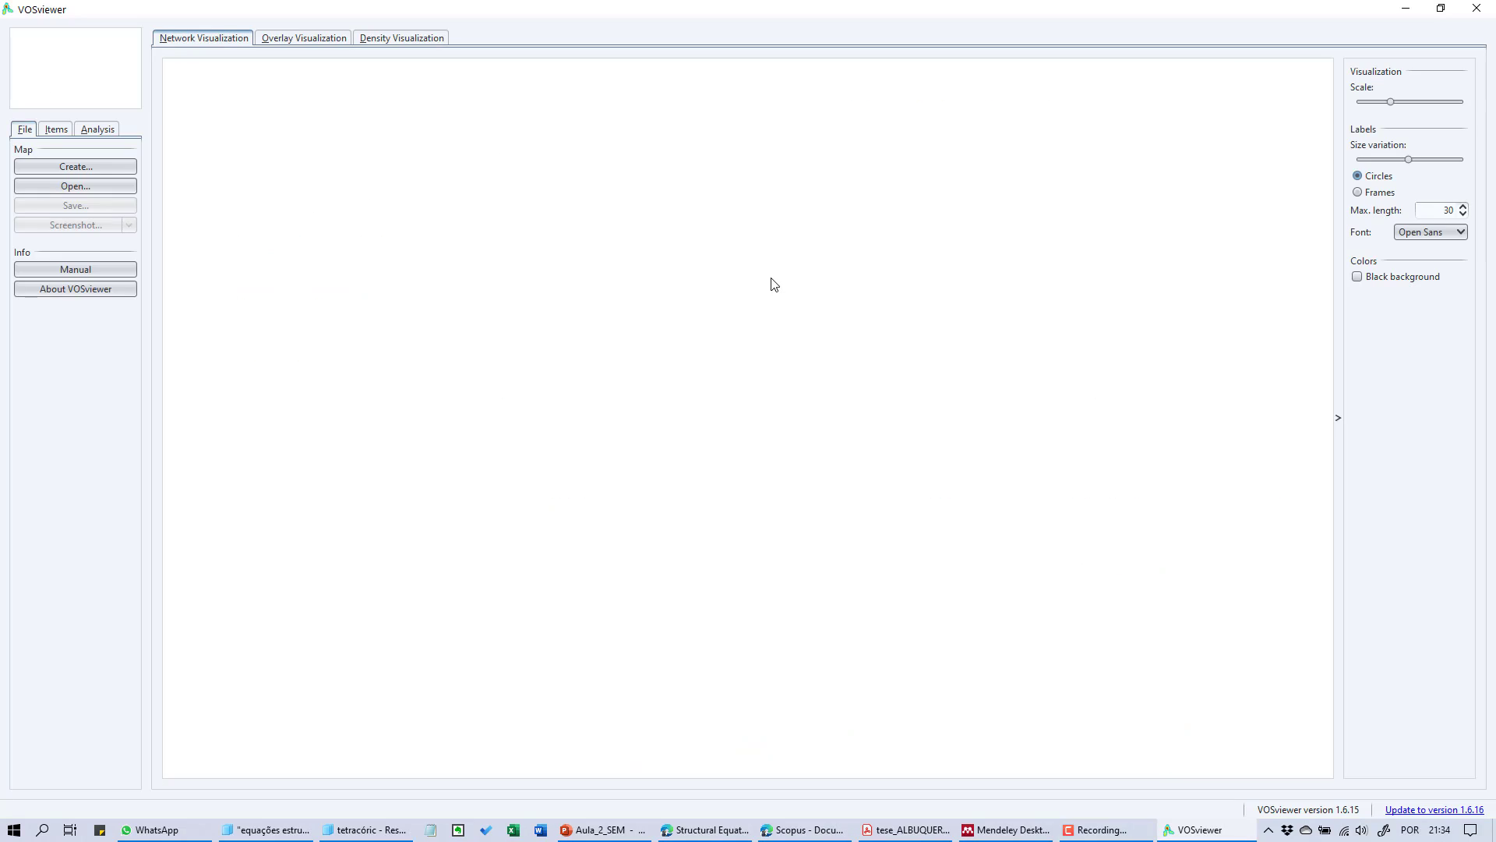
pyautogui.click(67, 165)
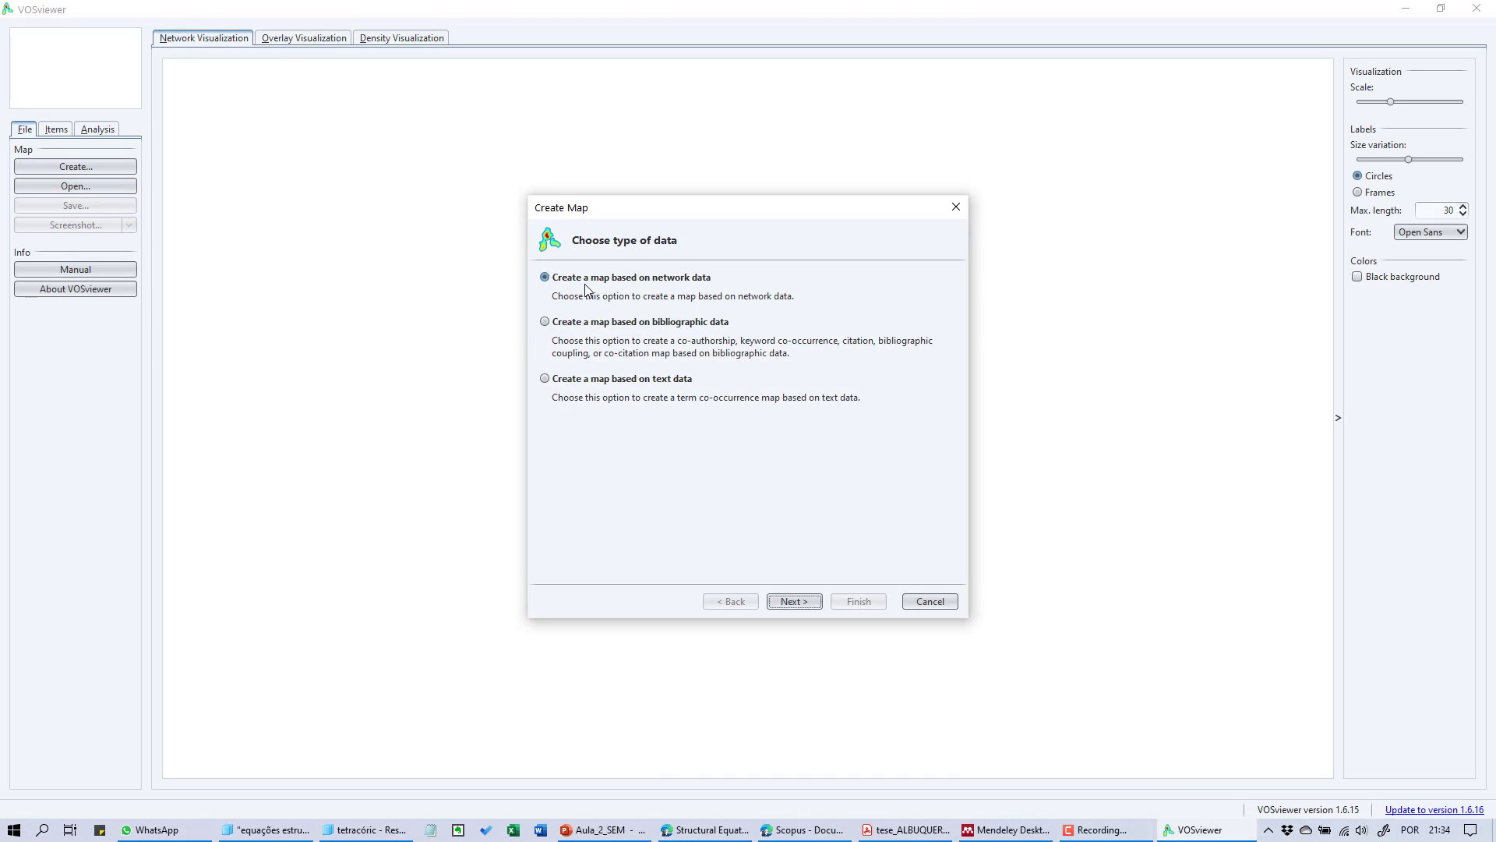
pyautogui.click(546, 322)
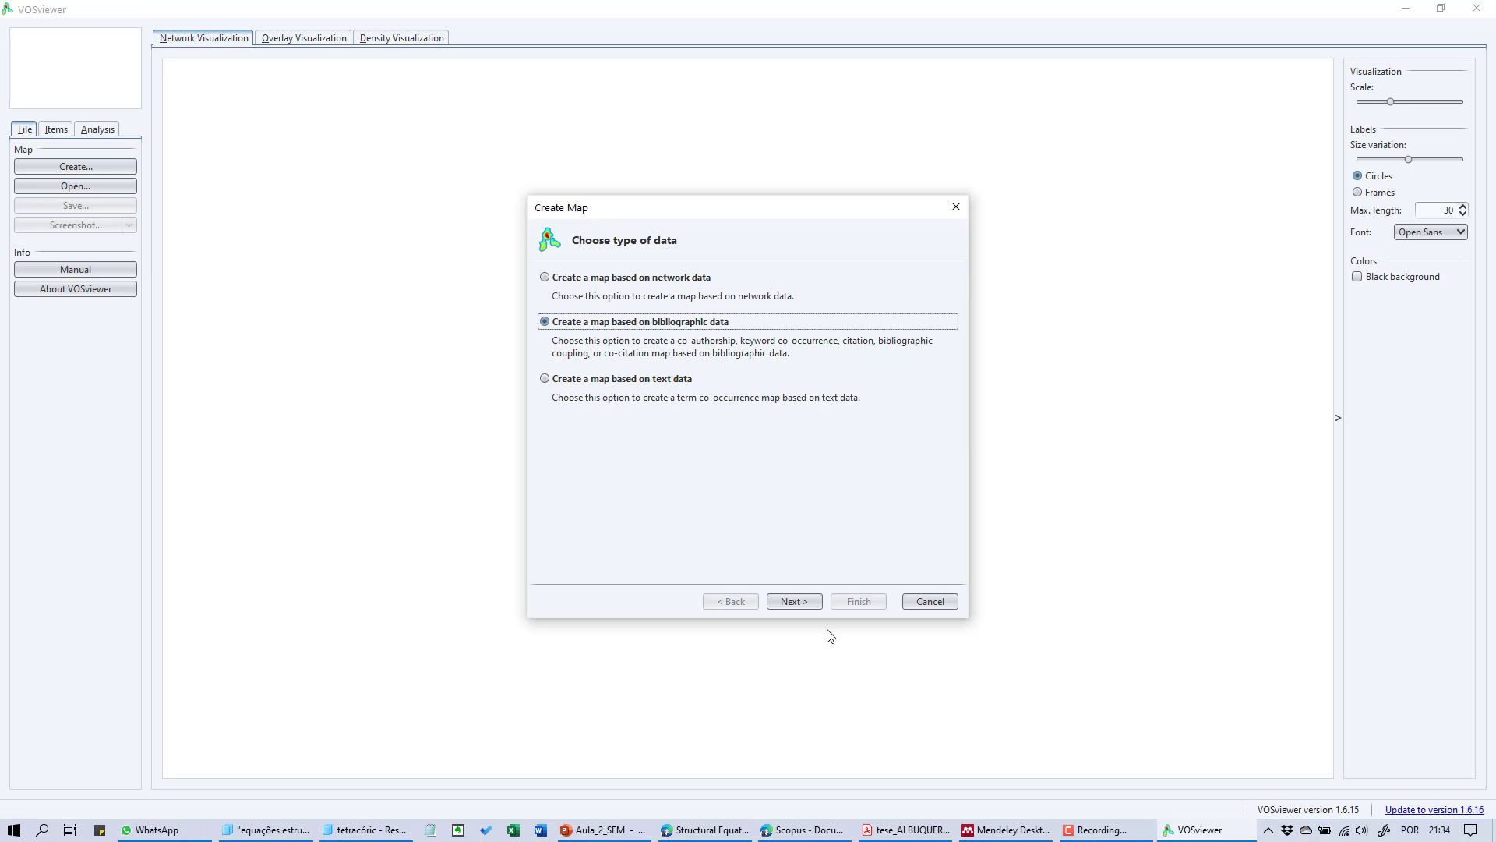
pyautogui.click(795, 601)
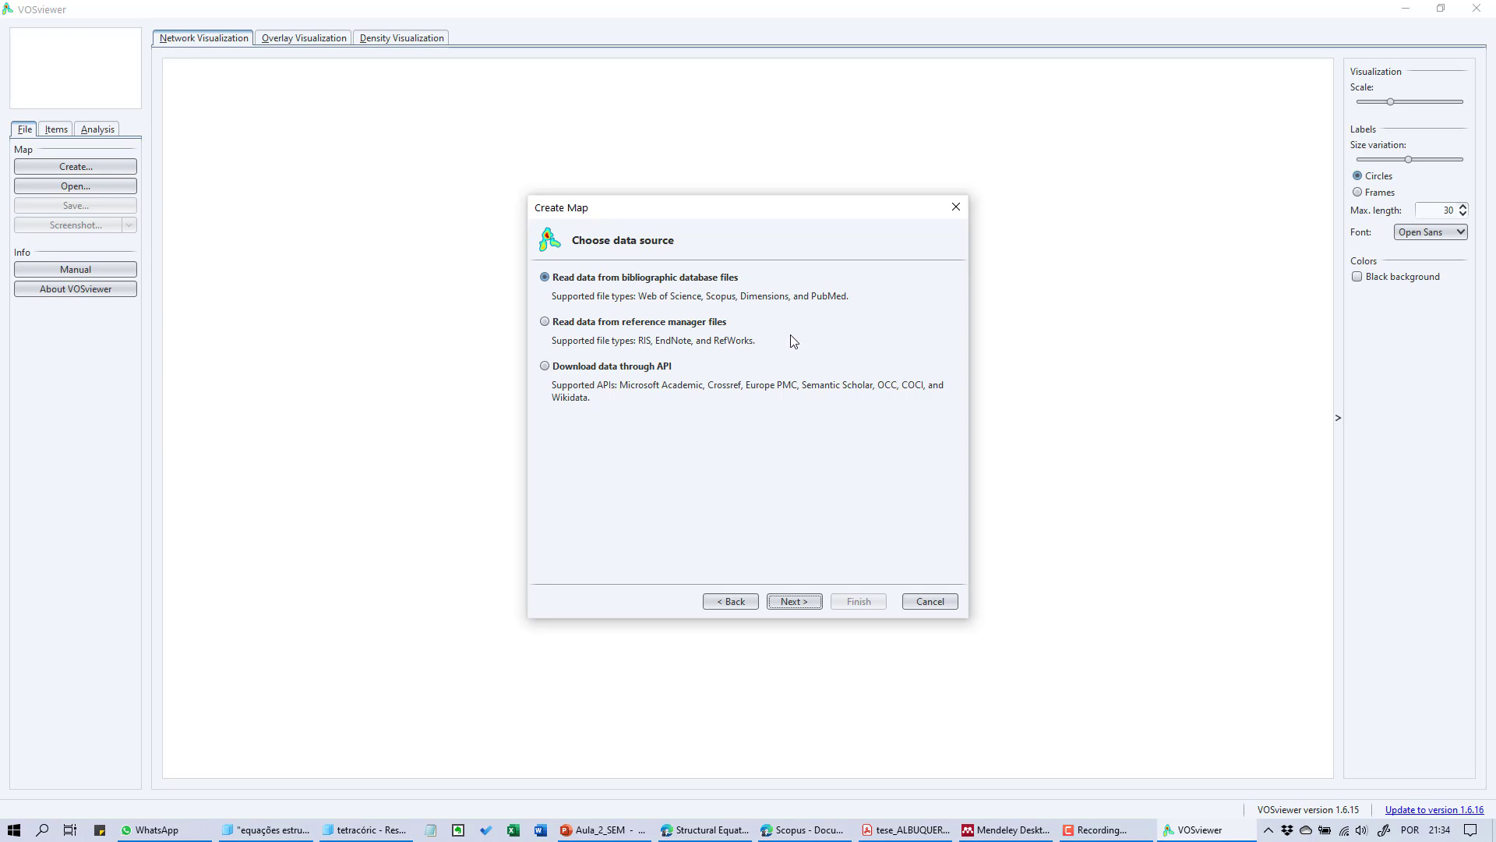
pyautogui.click(792, 601)
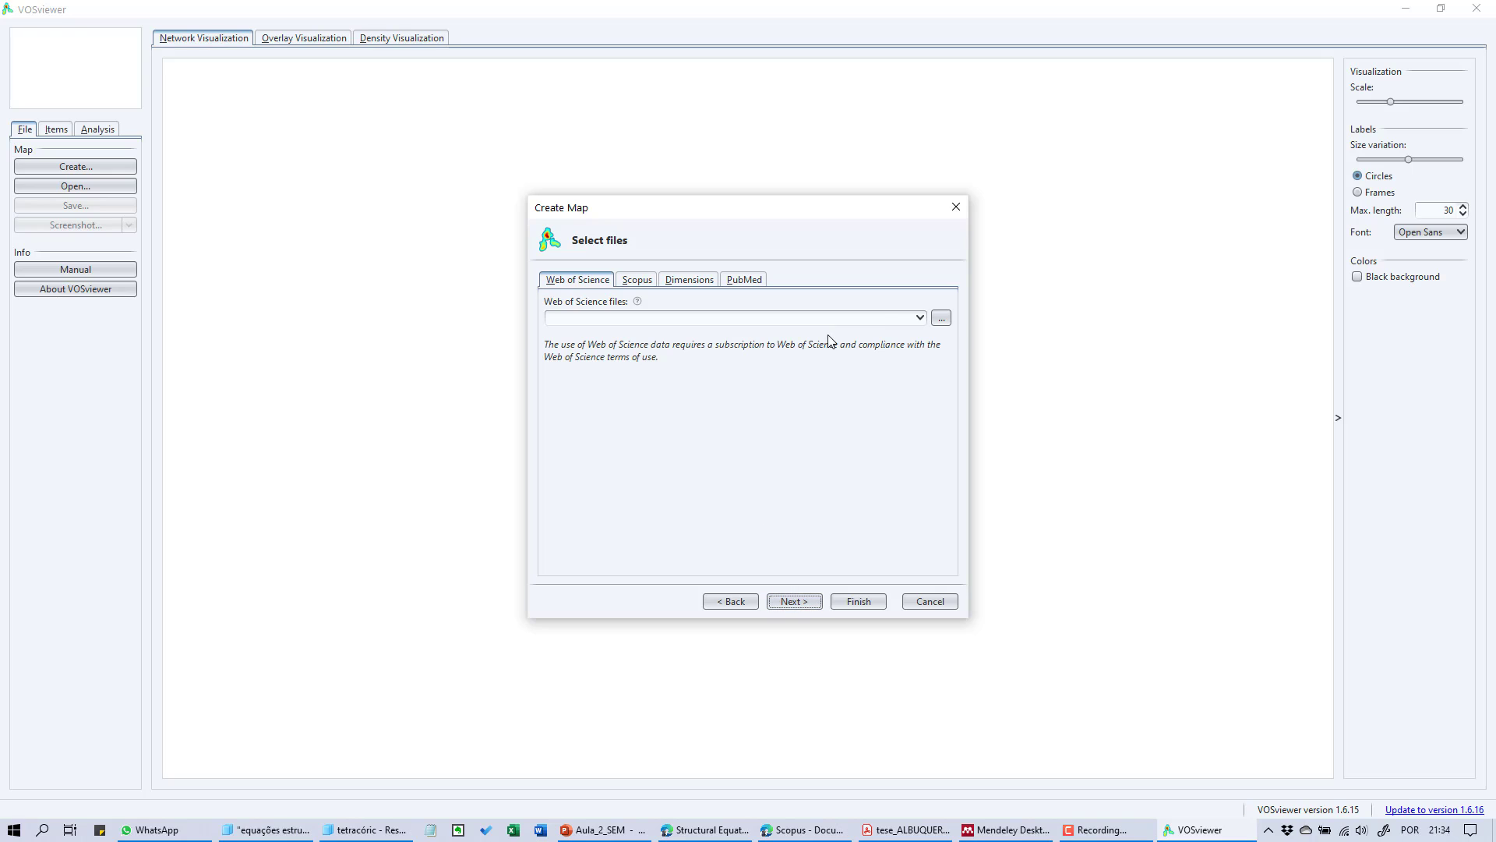
# Load scopus.csv from the Downloads folder as the map's Scopus file and continue to the analysis settings
pyautogui.click(639, 284)
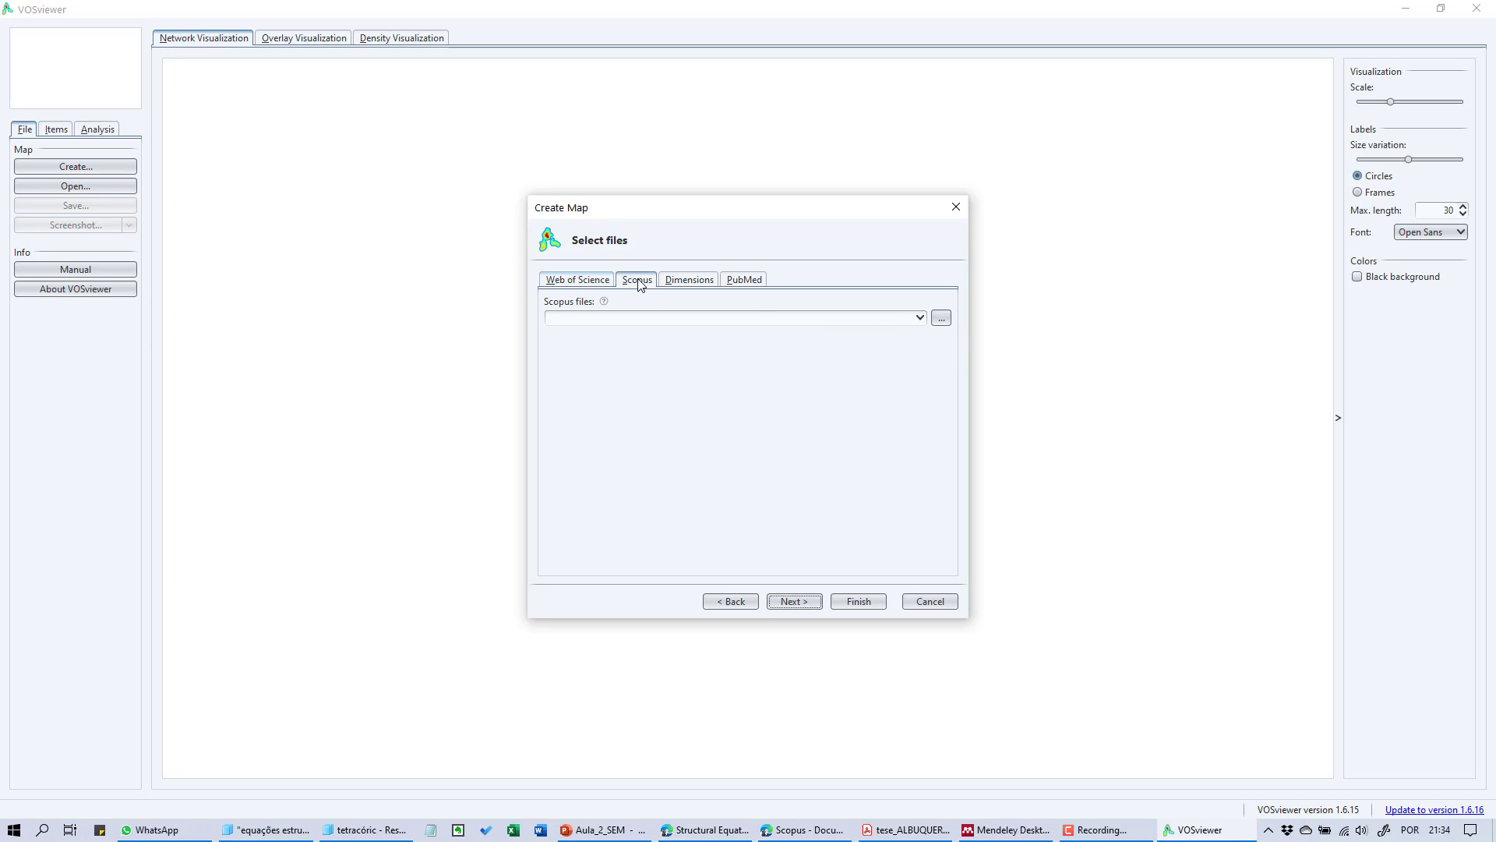
pyautogui.click(941, 319)
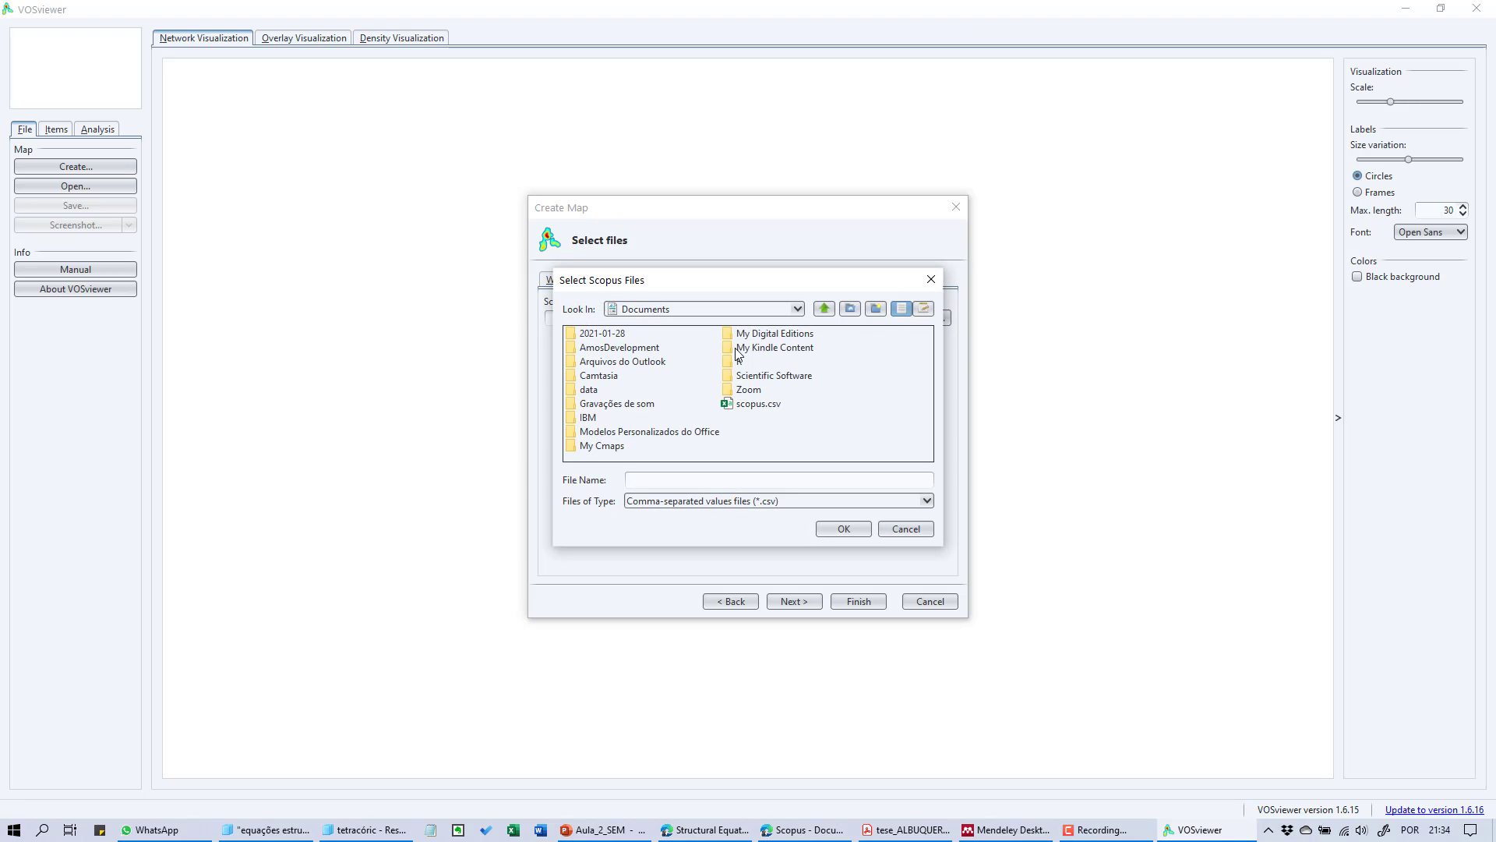
pyautogui.click(795, 309)
pyautogui.scroll(5, 793, 397)
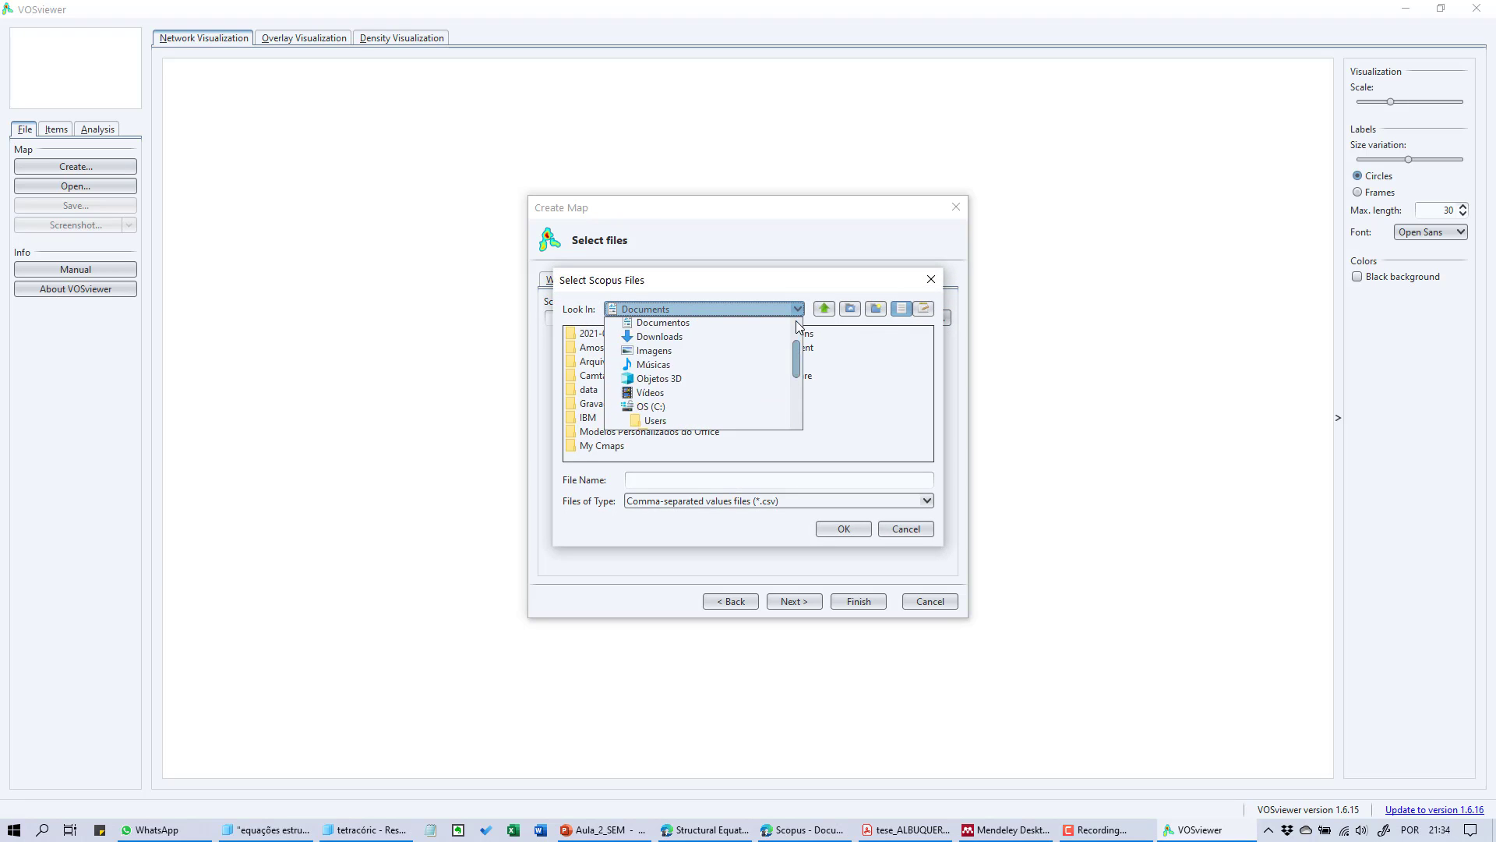
pyautogui.click(661, 395)
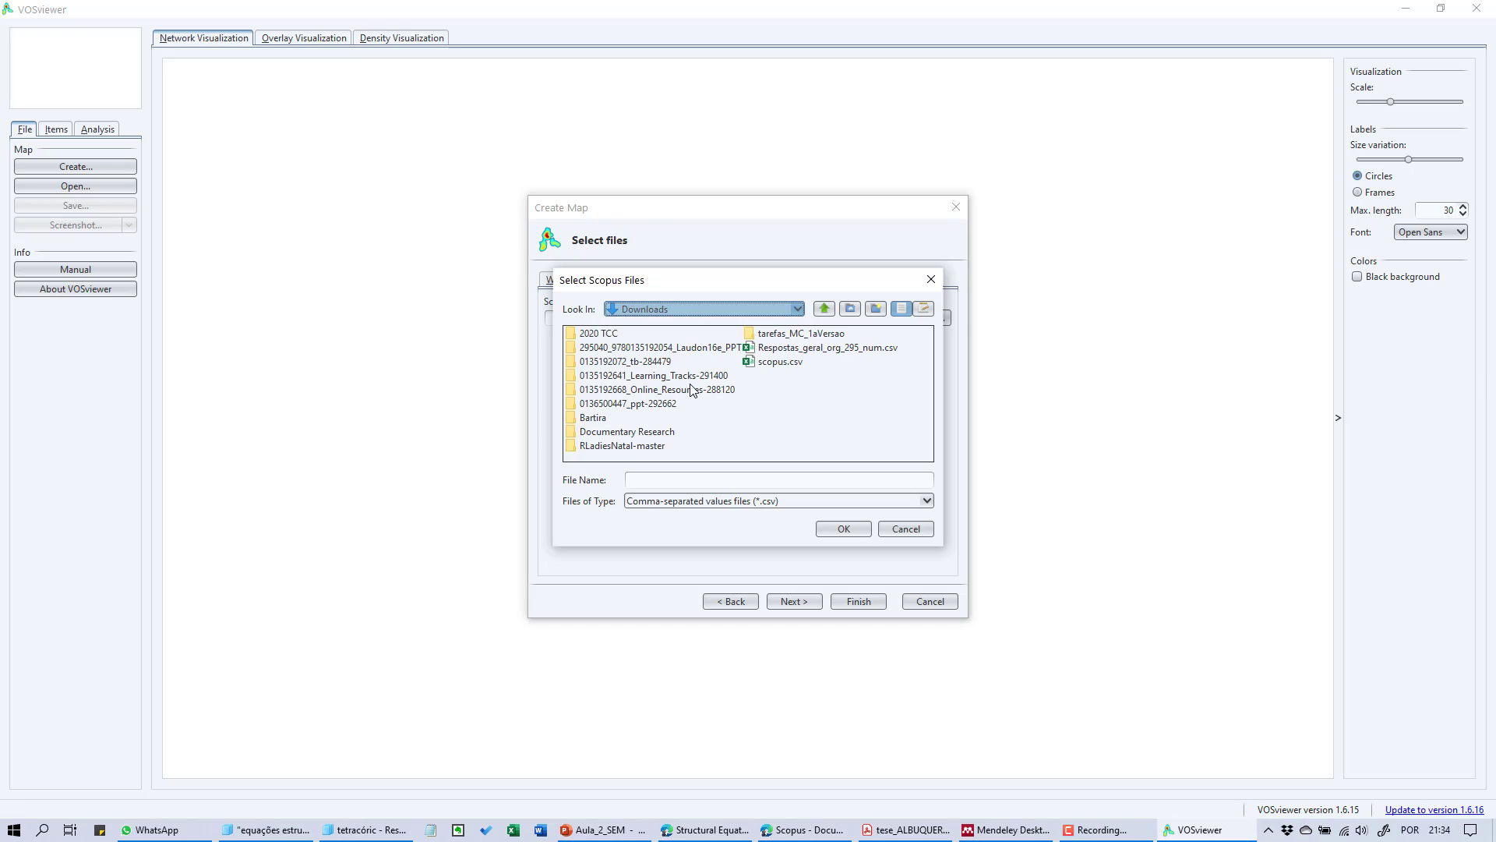
pyautogui.click(776, 367)
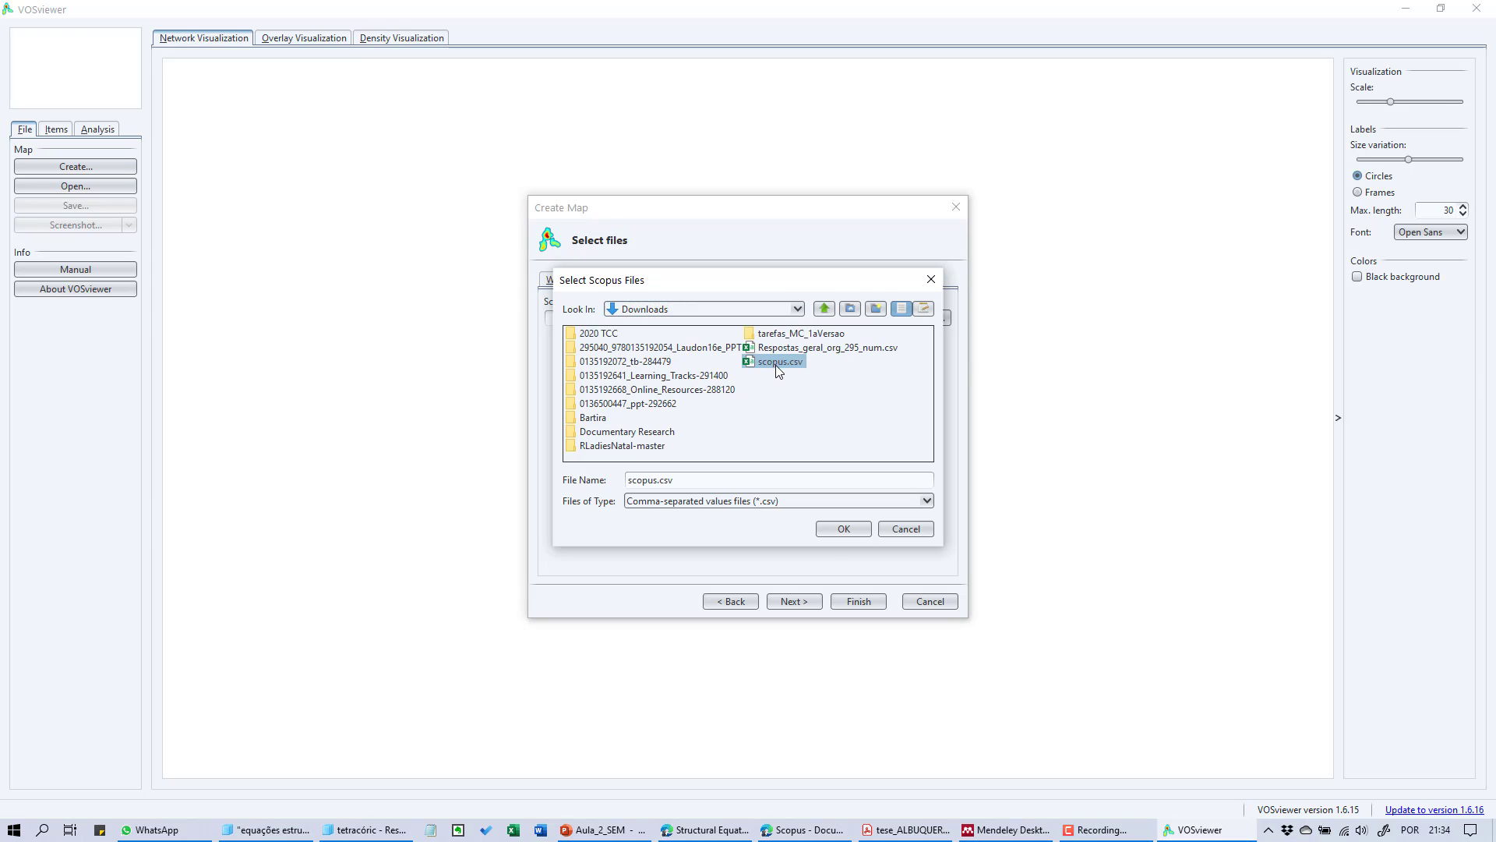
pyautogui.click(840, 531)
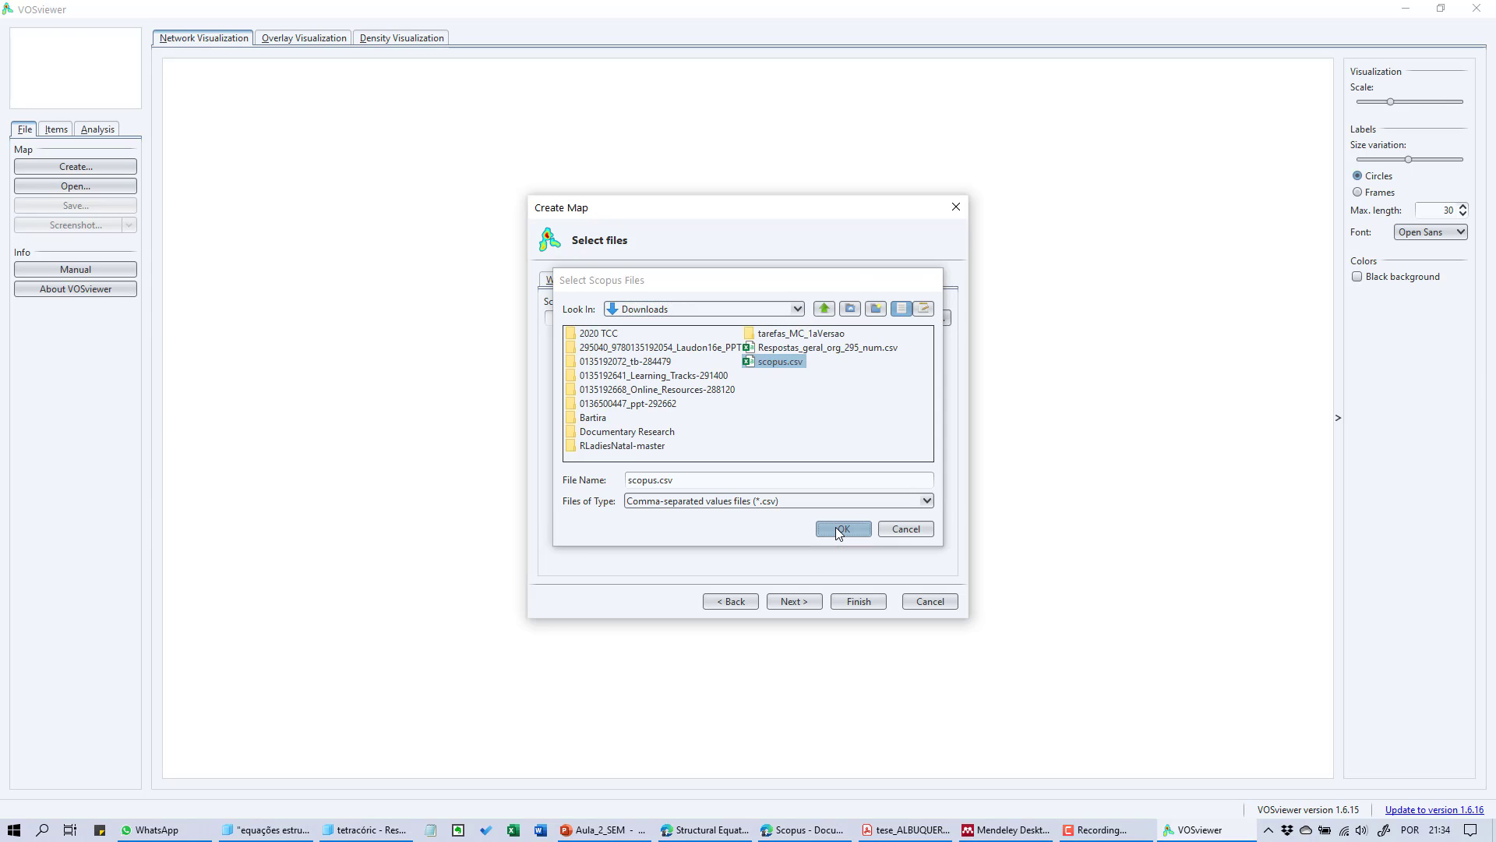
pyautogui.click(794, 600)
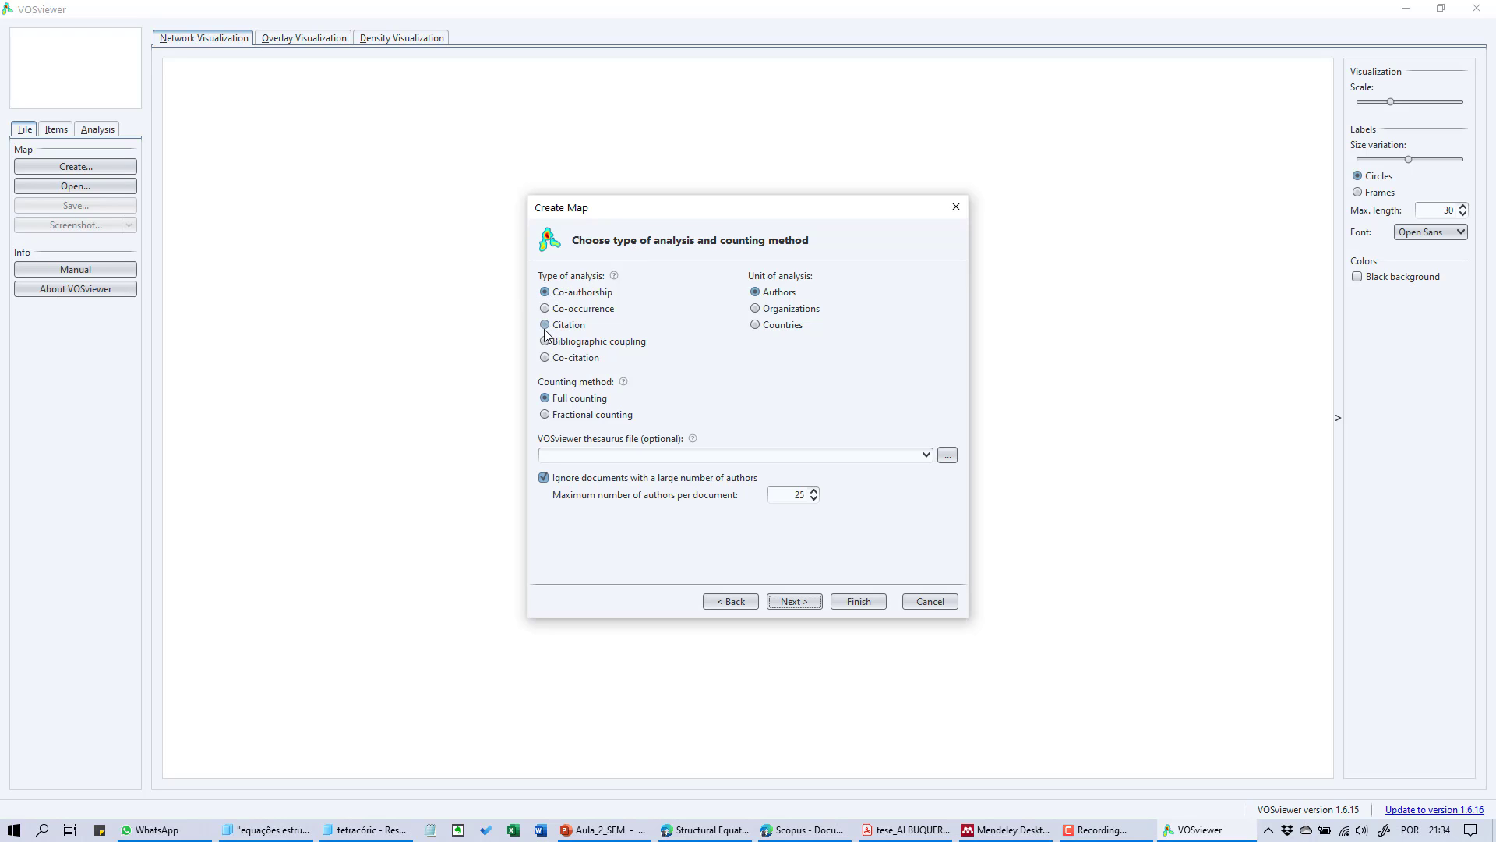
# Choose a citation analysis of documents with a minimum of 5 citations per document and 60 documents selected
pyautogui.click(544, 331)
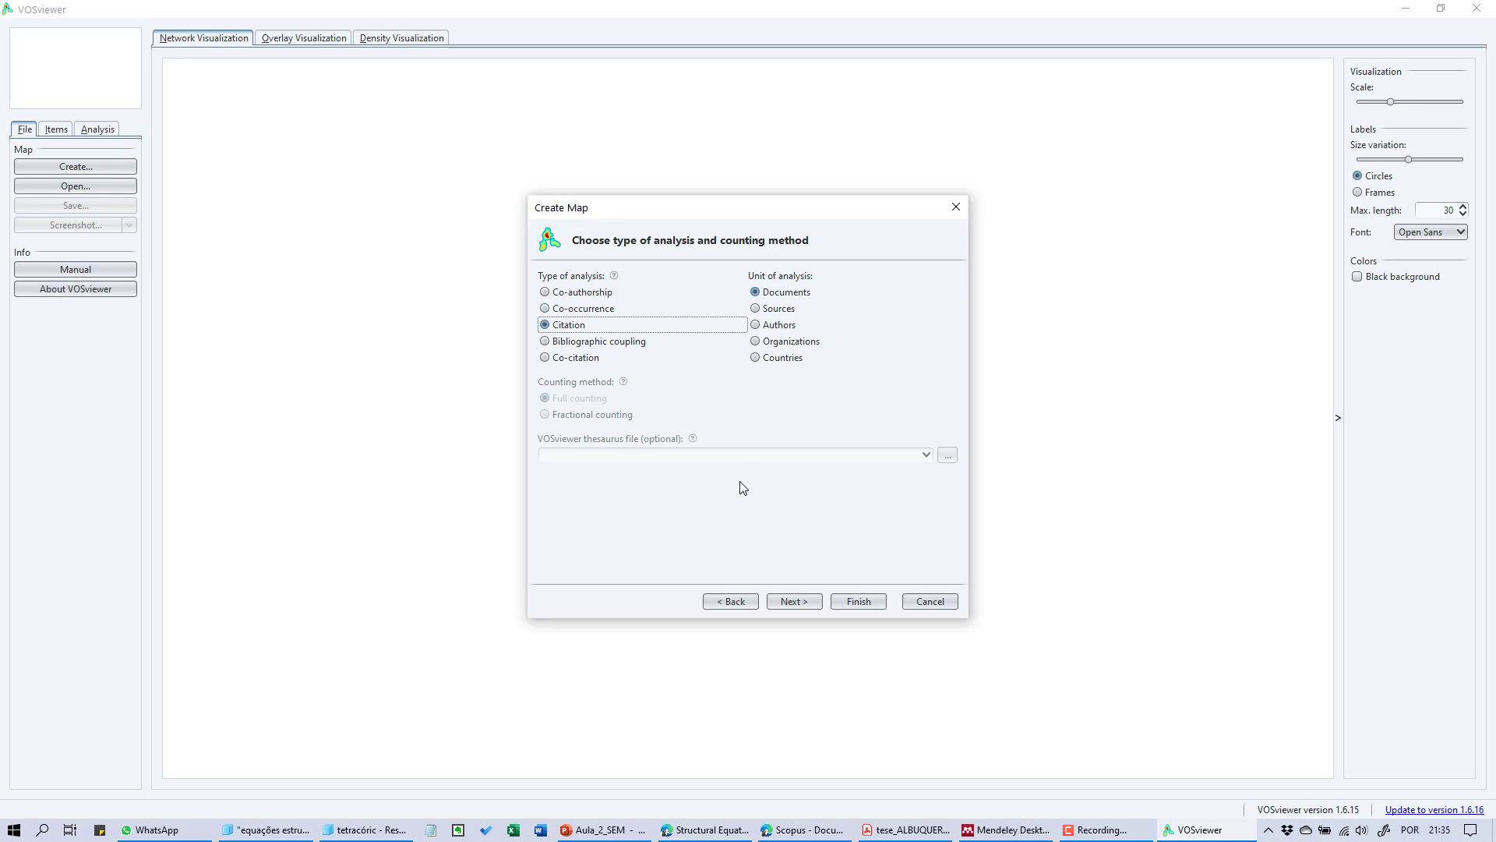
pyautogui.click(805, 601)
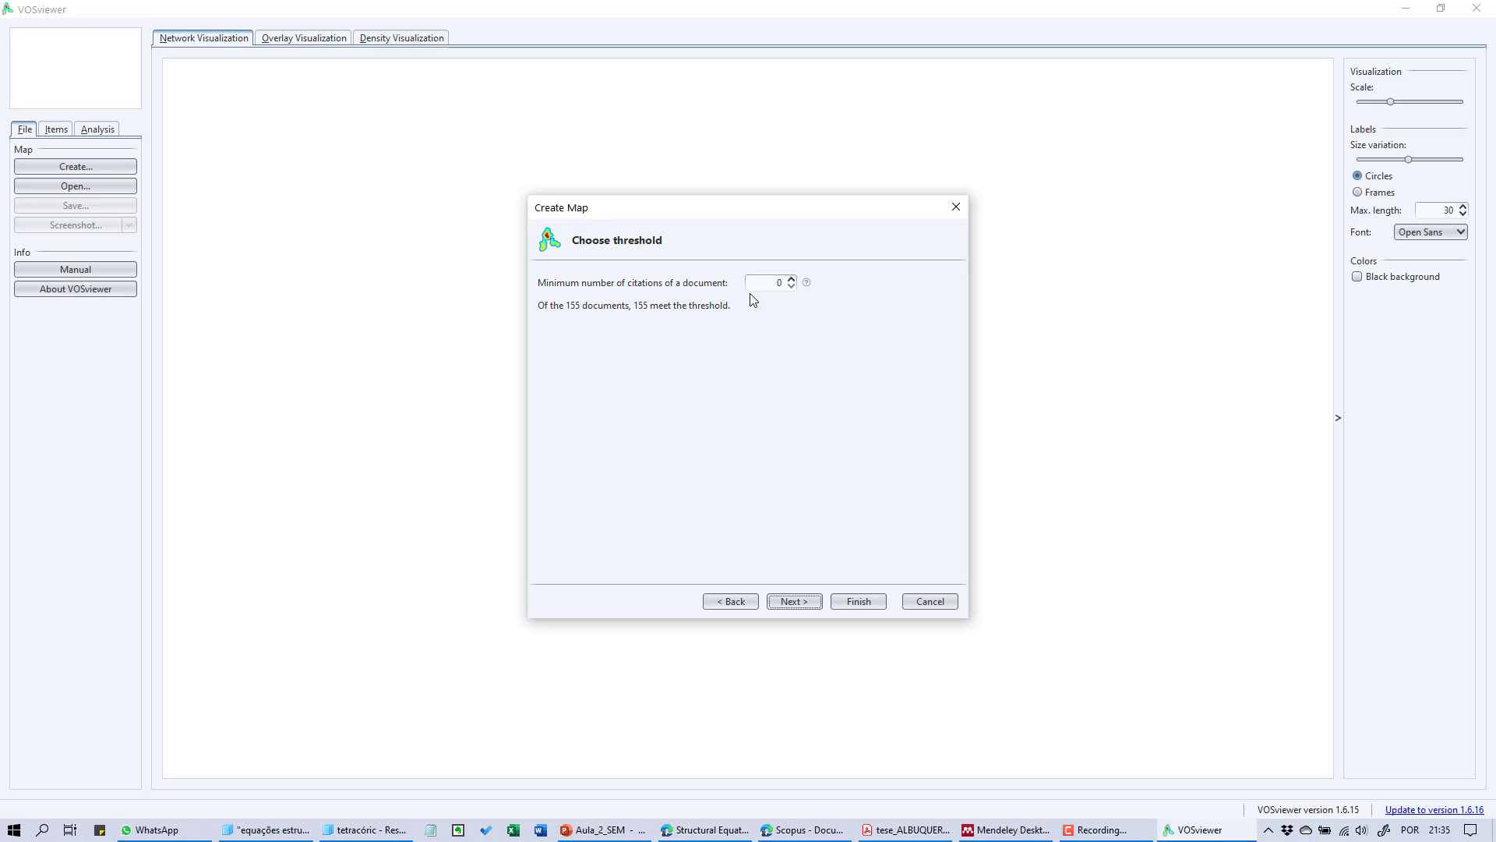
pyautogui.click(792, 279)
pyautogui.click(791, 278)
pyautogui.click(792, 278)
pyautogui.click(791, 278)
pyautogui.click(794, 601)
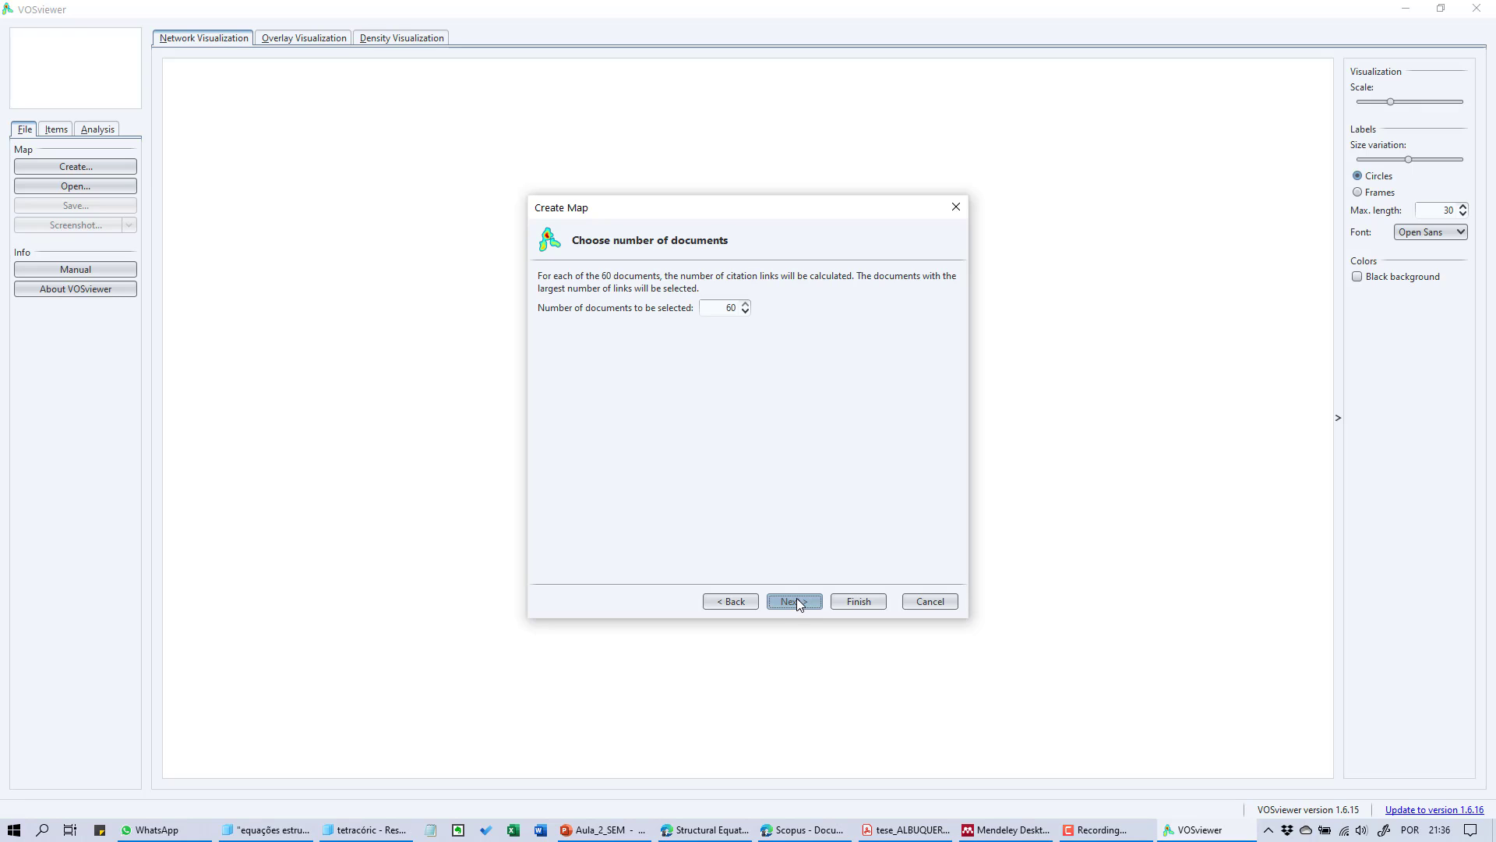
pyautogui.click(802, 600)
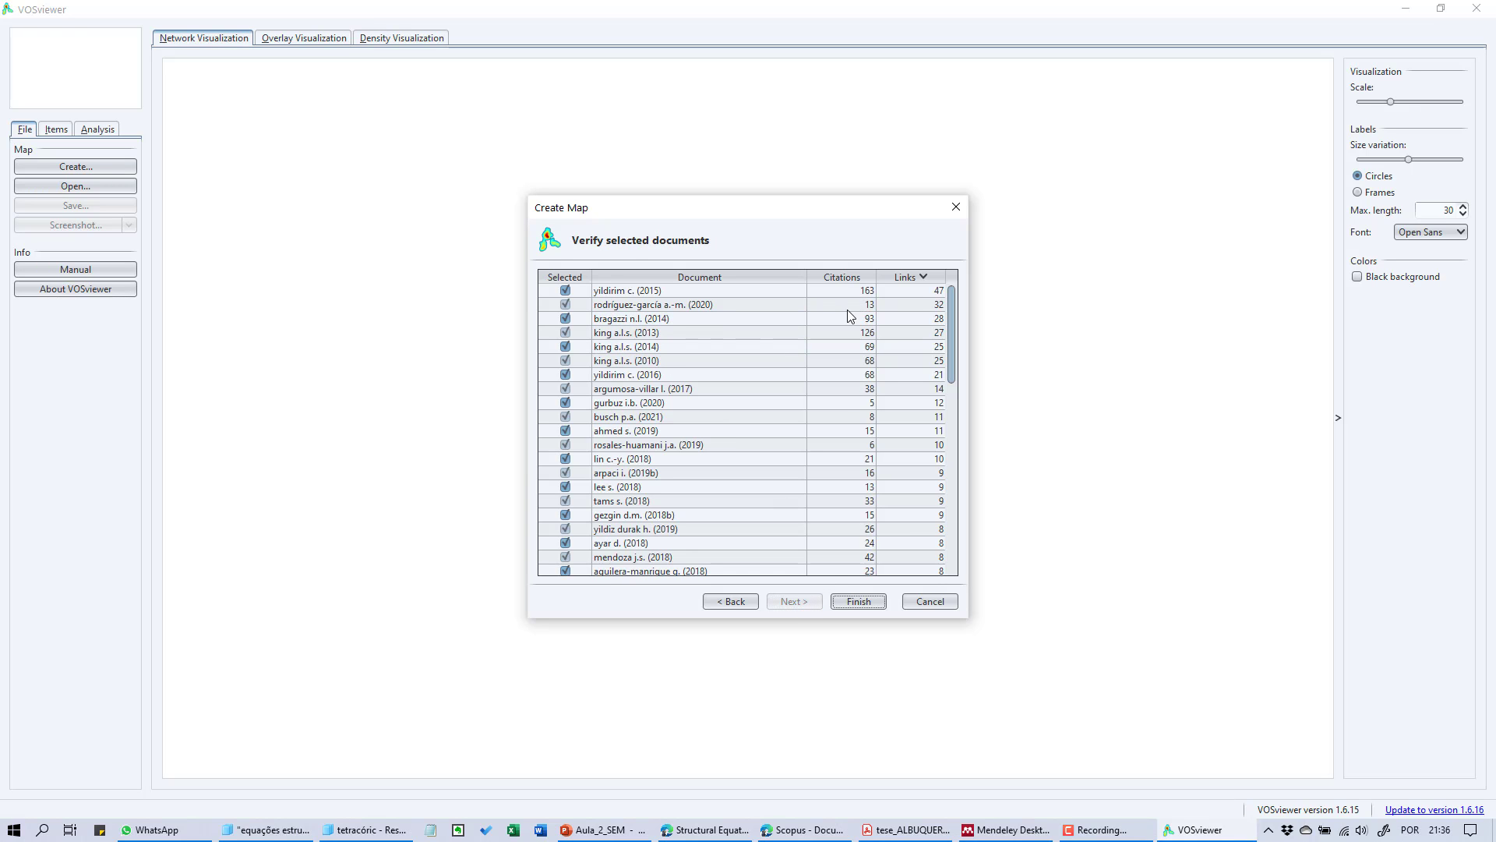
# Sort the selected documents by descending citations and generate the map with only the largest set of connected items
pyautogui.click(862, 277)
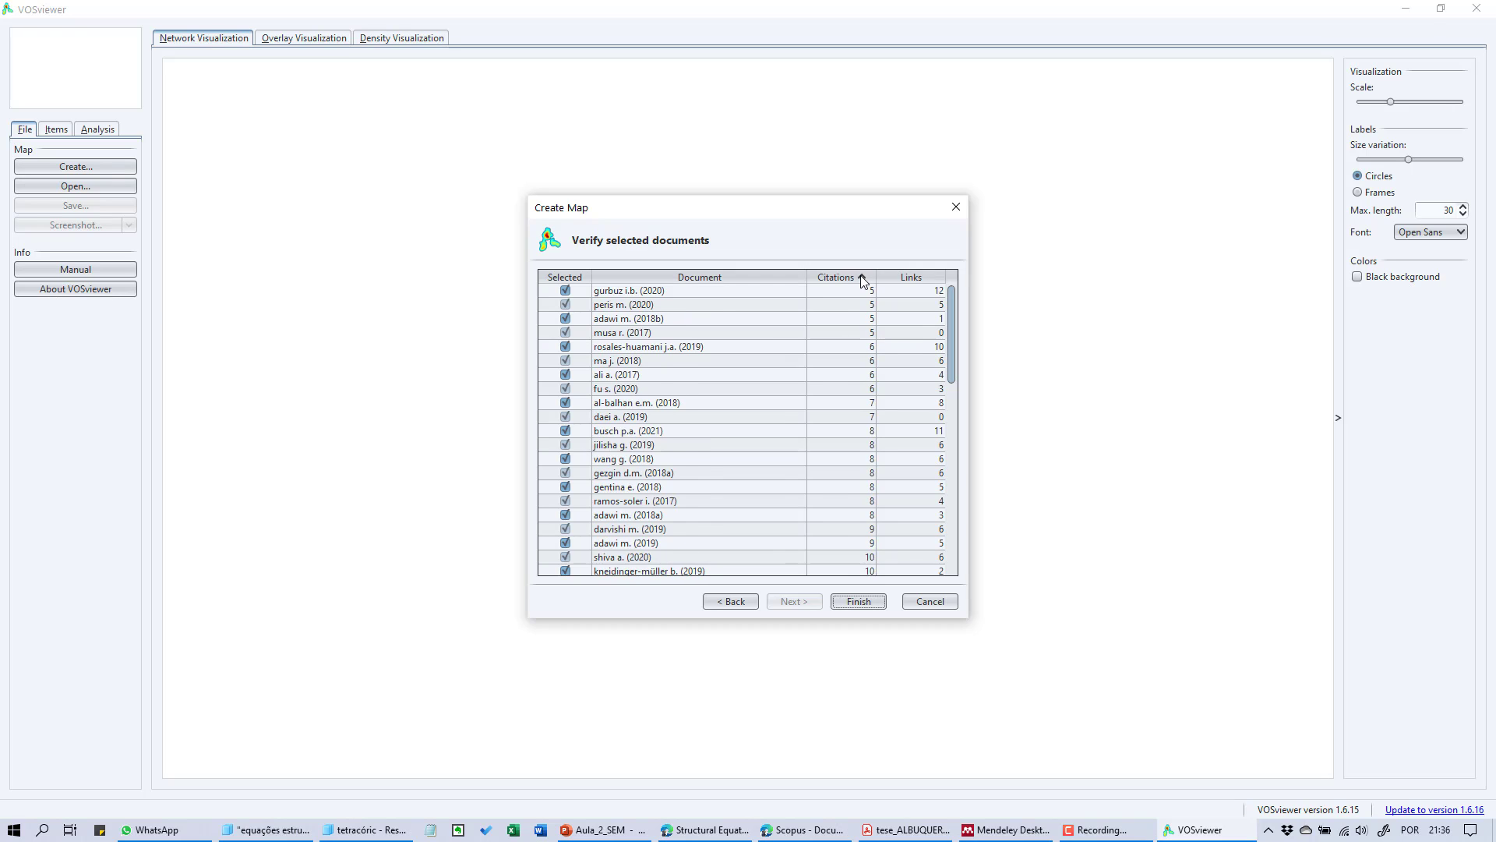
pyautogui.click(862, 277)
pyautogui.click(862, 278)
pyautogui.click(846, 279)
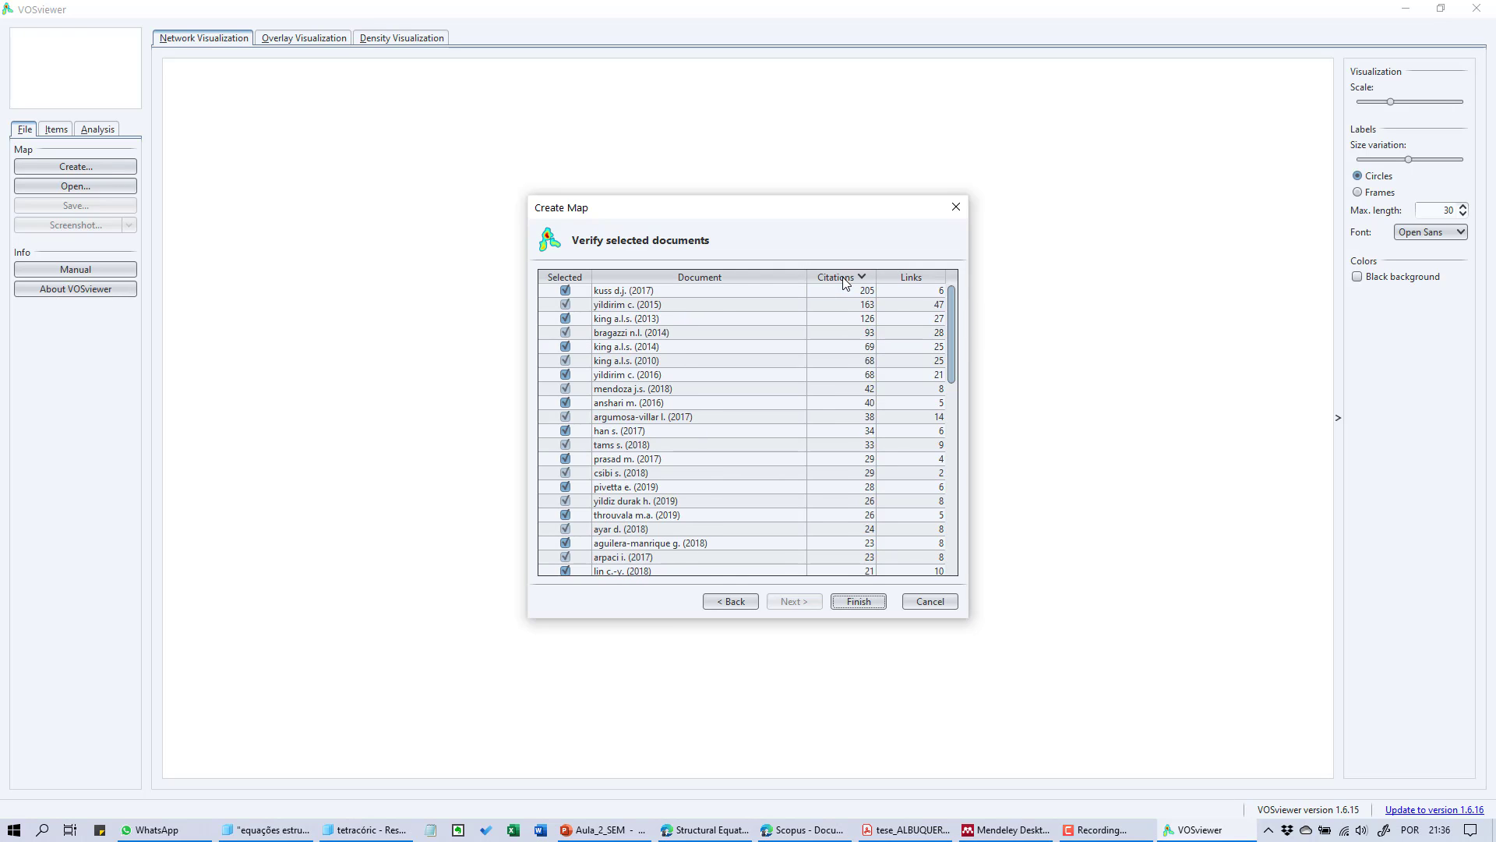
pyautogui.click(870, 306)
pyautogui.click(868, 600)
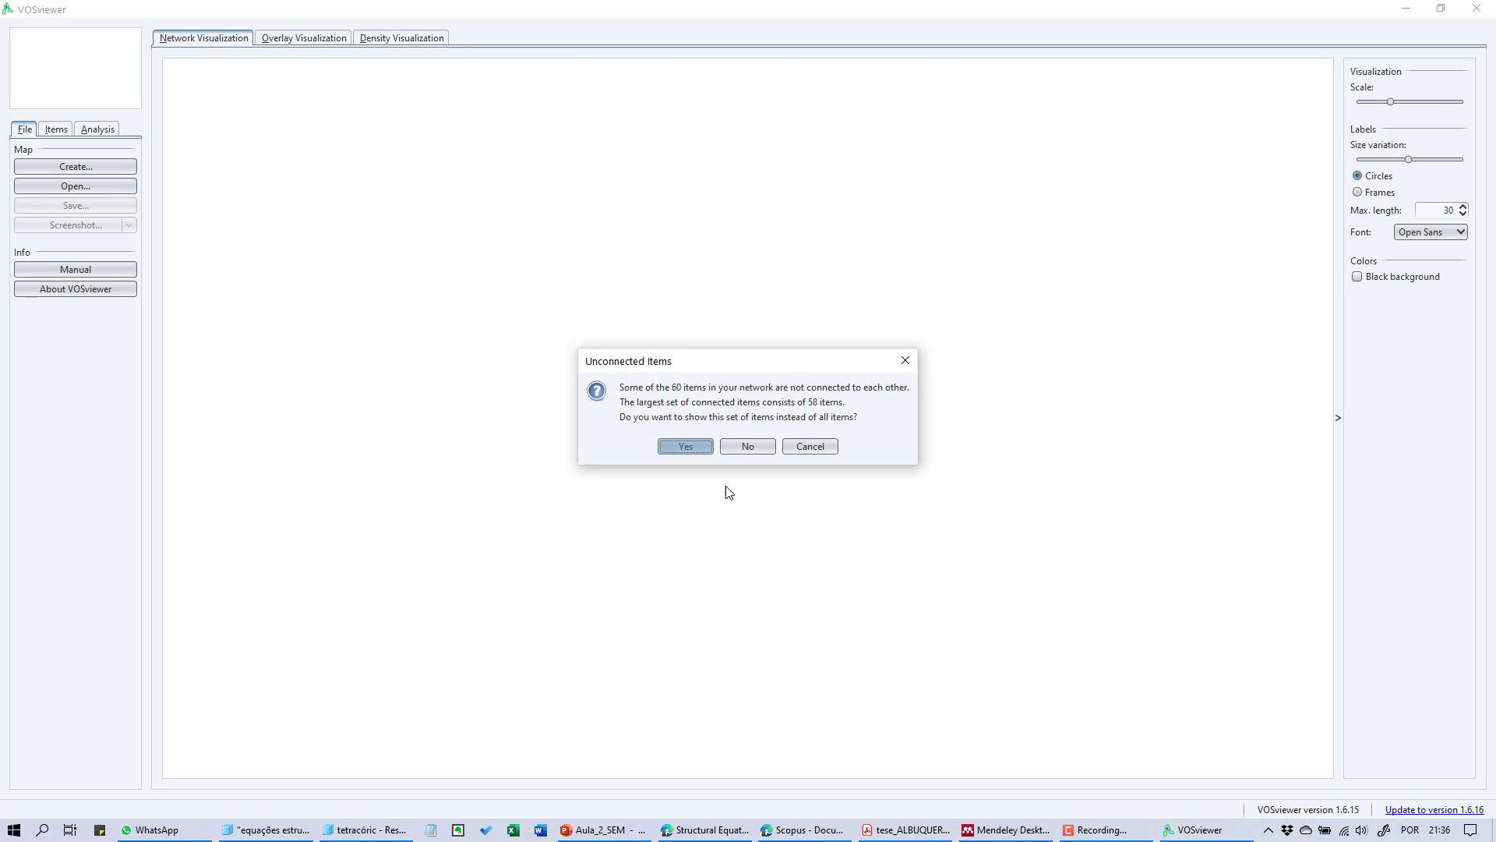
pyautogui.click(687, 447)
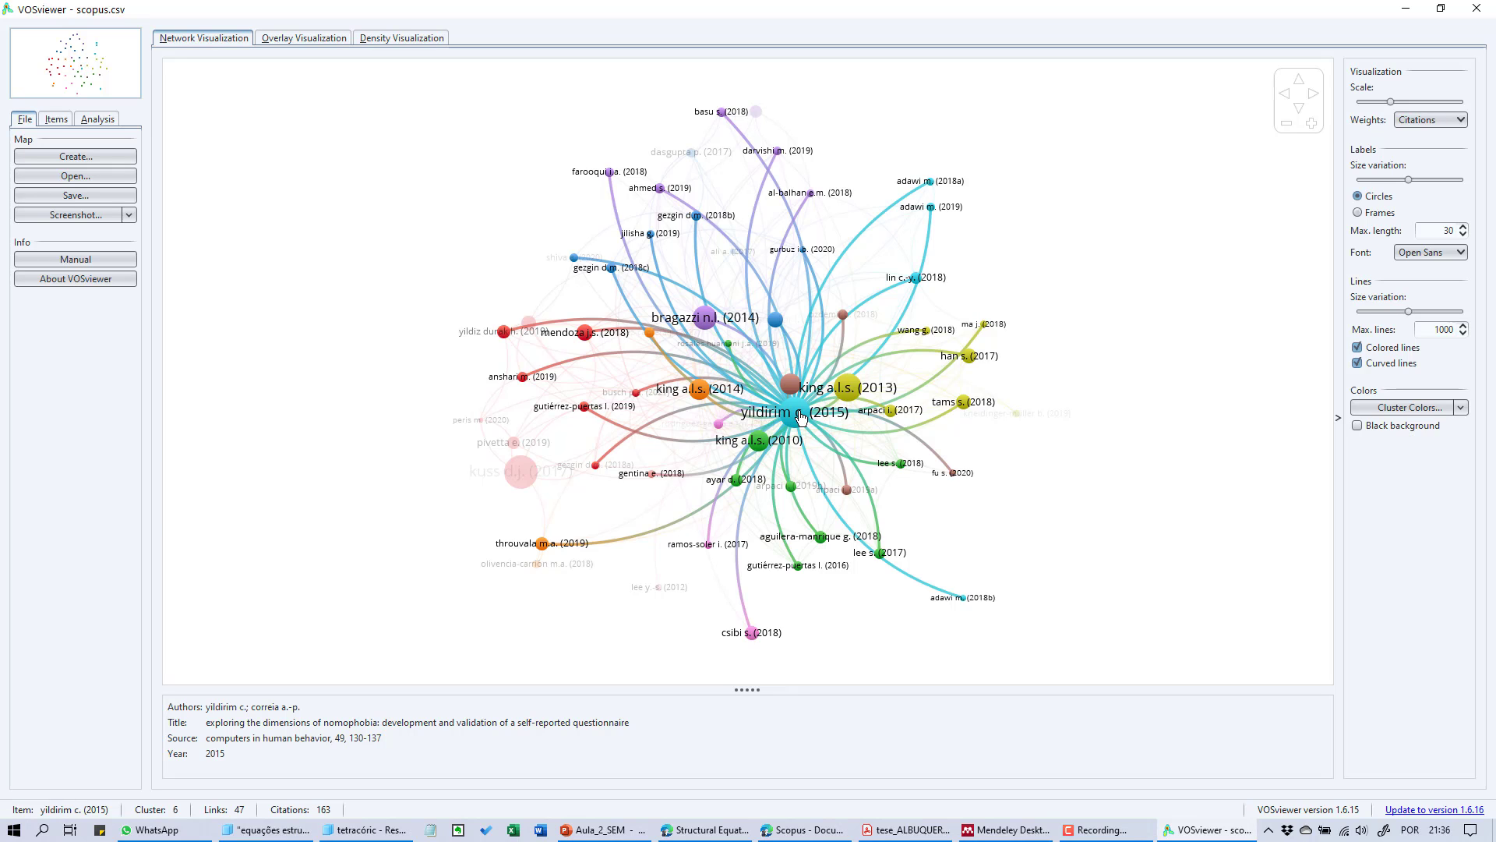
# Switch to the Scopus results in the browser, open the documents by author analysis, and compare the authors' document counts
pyautogui.click(803, 829)
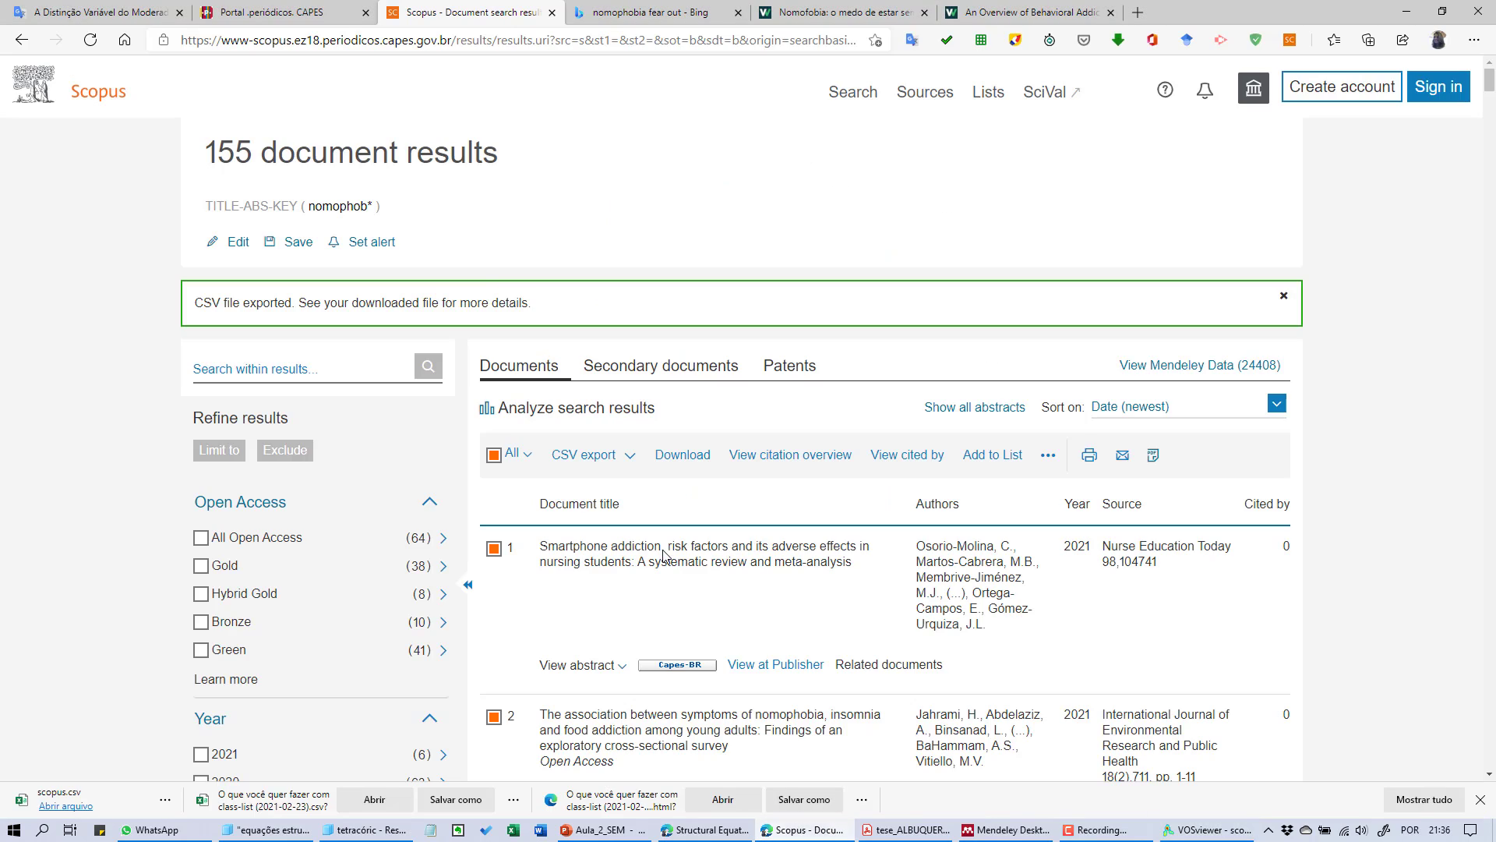
pyautogui.click(517, 411)
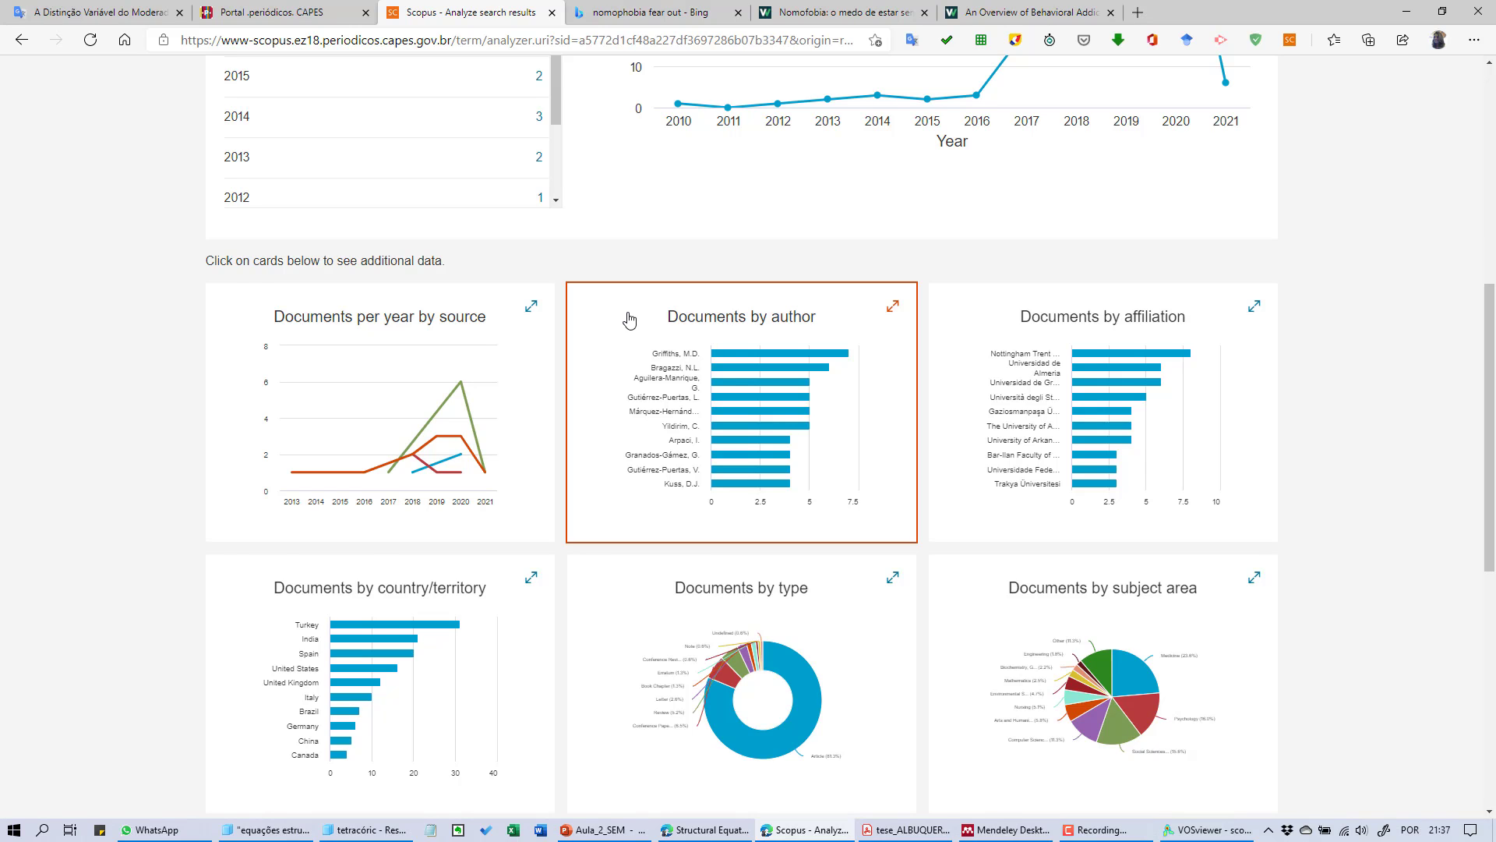
pyautogui.click(630, 320)
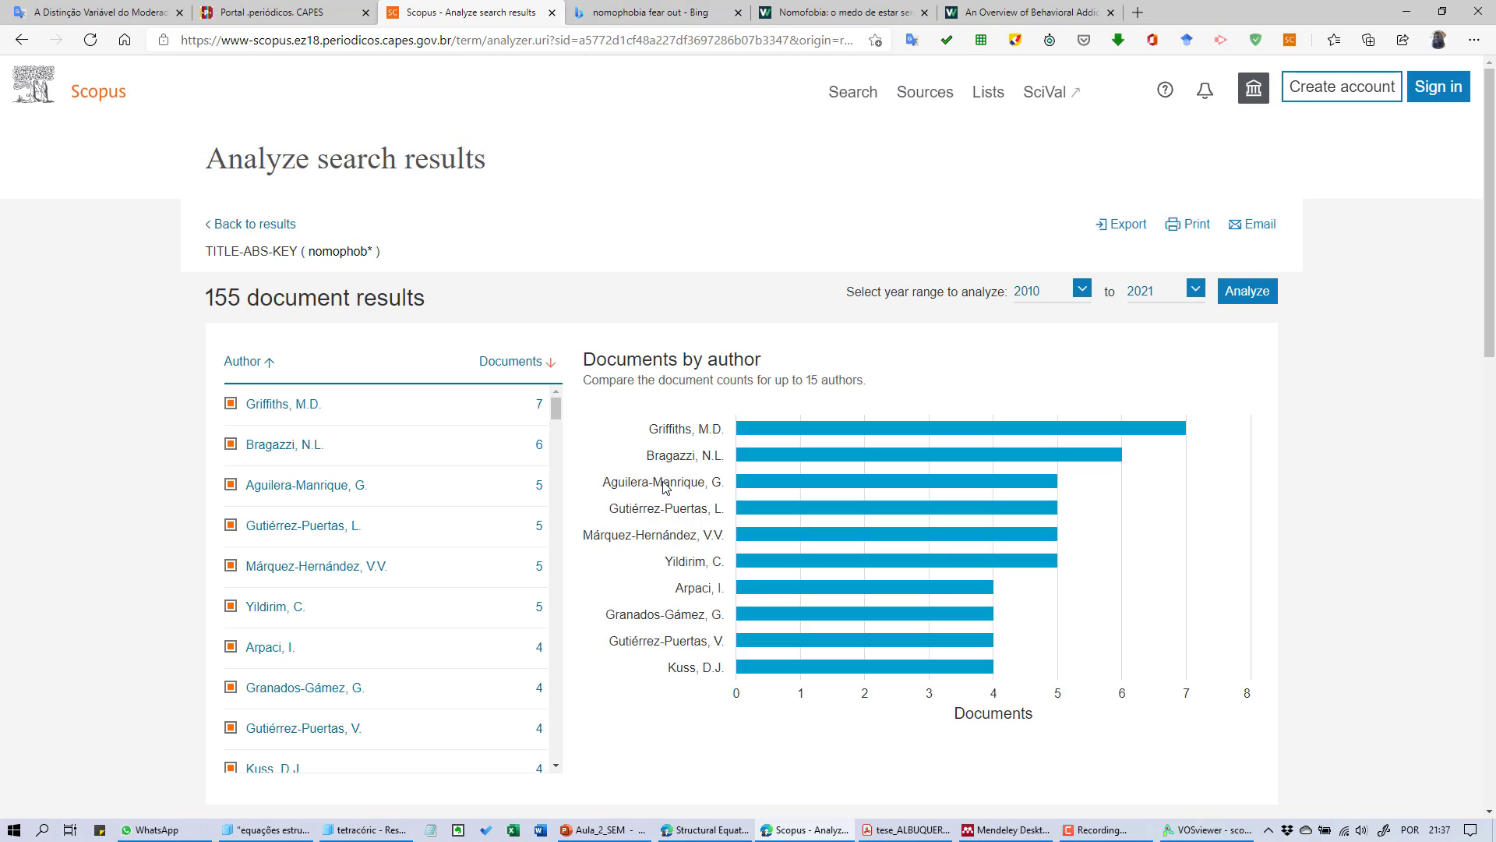
pyautogui.moveTo(813, 440)
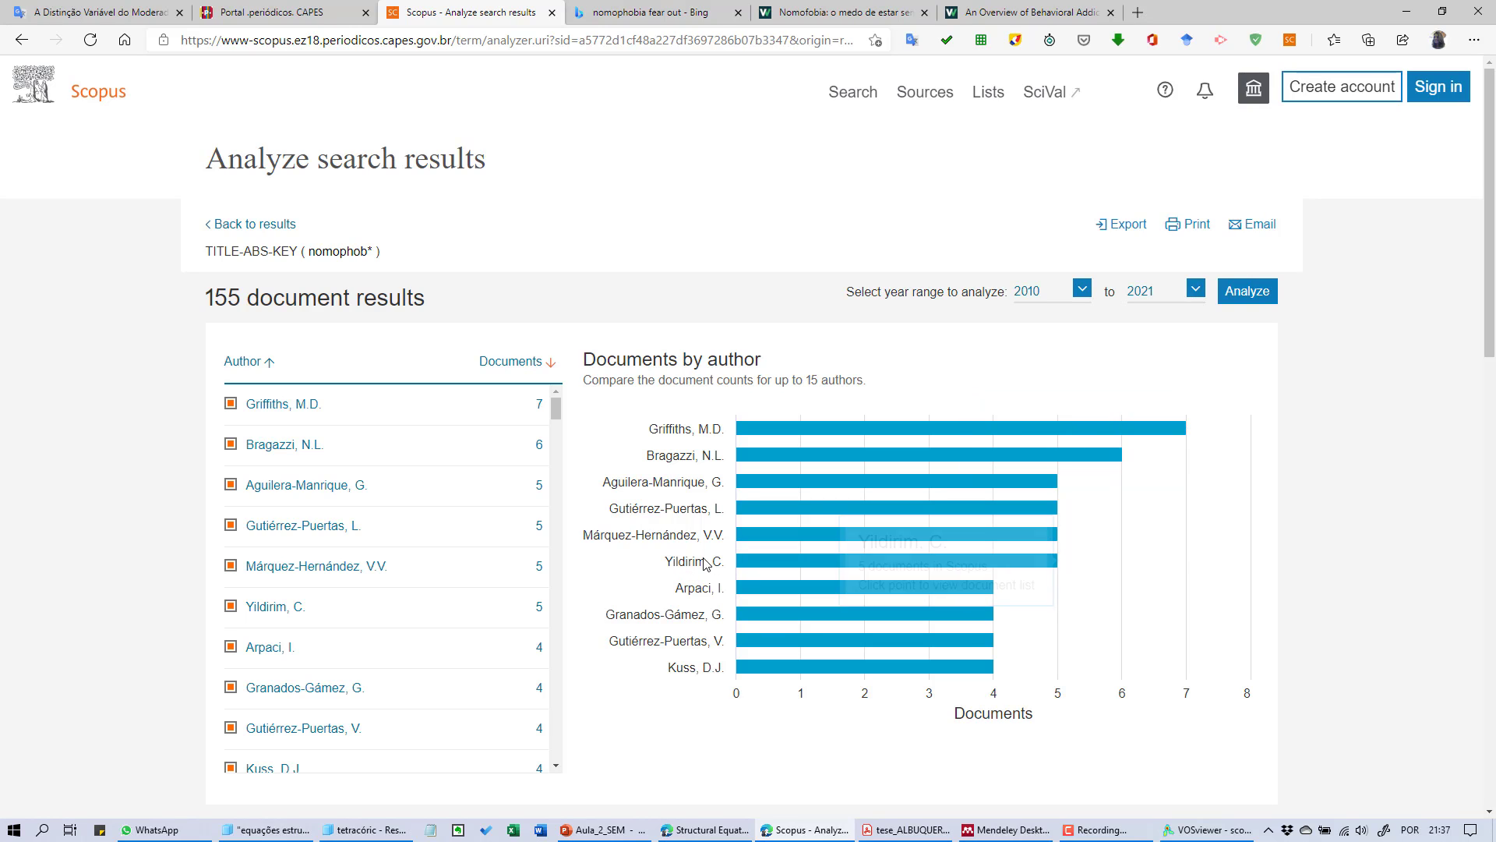
pyautogui.moveTo(771, 573)
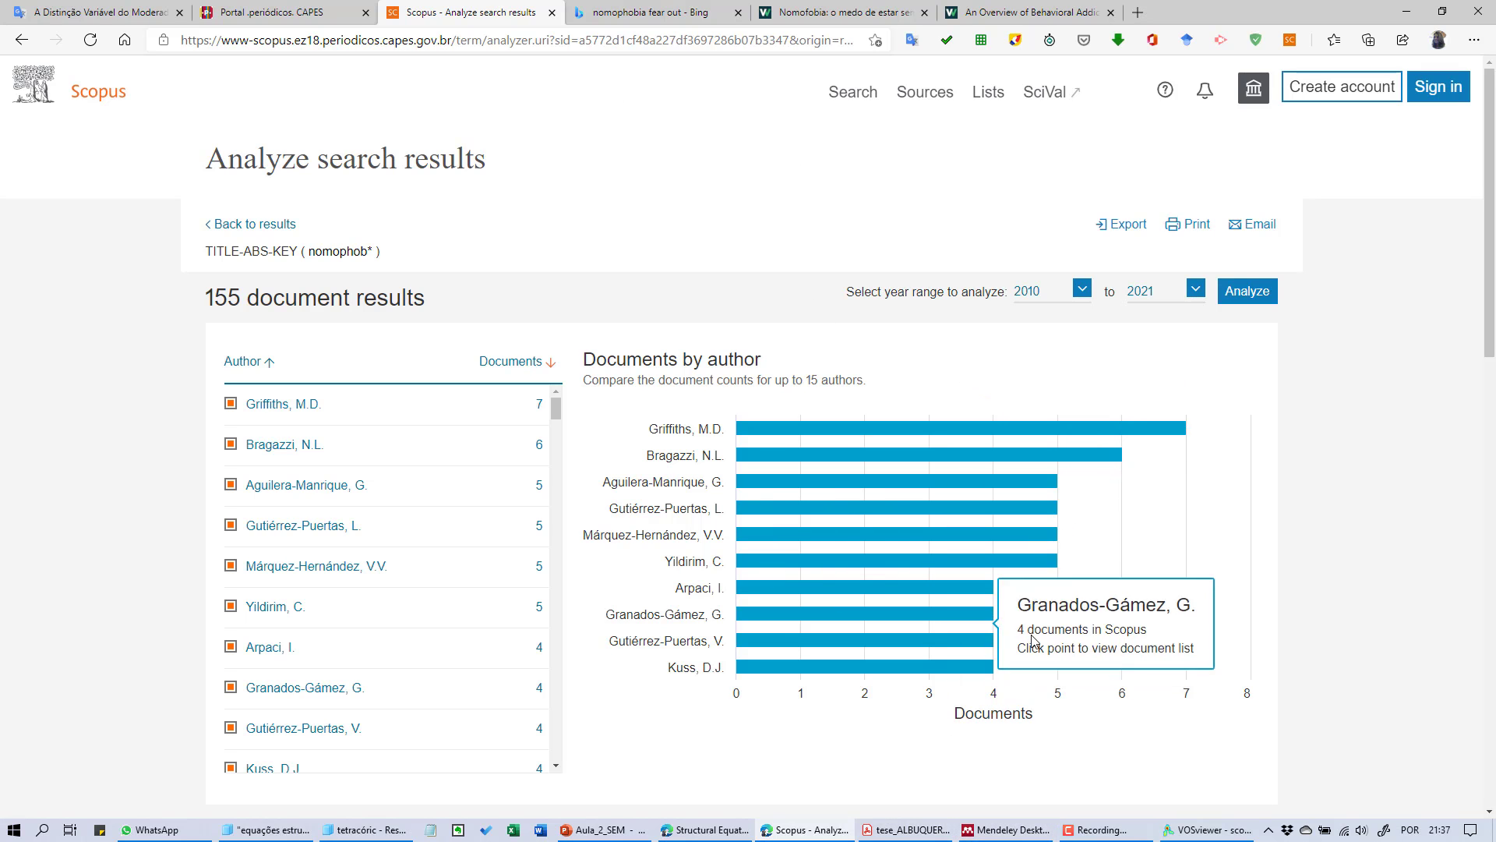
# Switch back to VOSviewer, display the citation map's labels as frames, and view the items grouped by cluster
pyautogui.click(1184, 831)
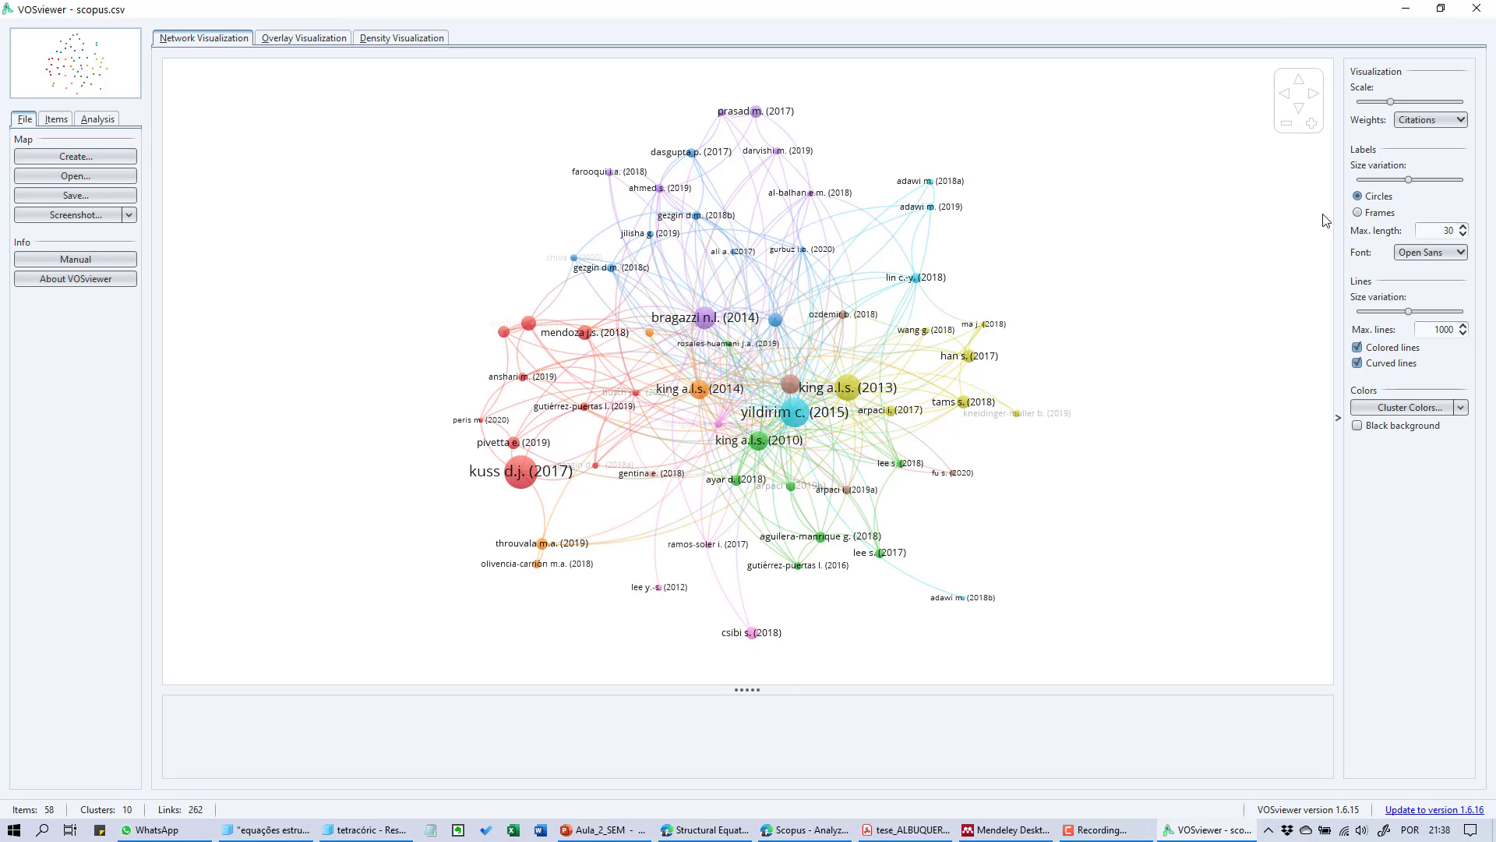
pyautogui.click(1359, 213)
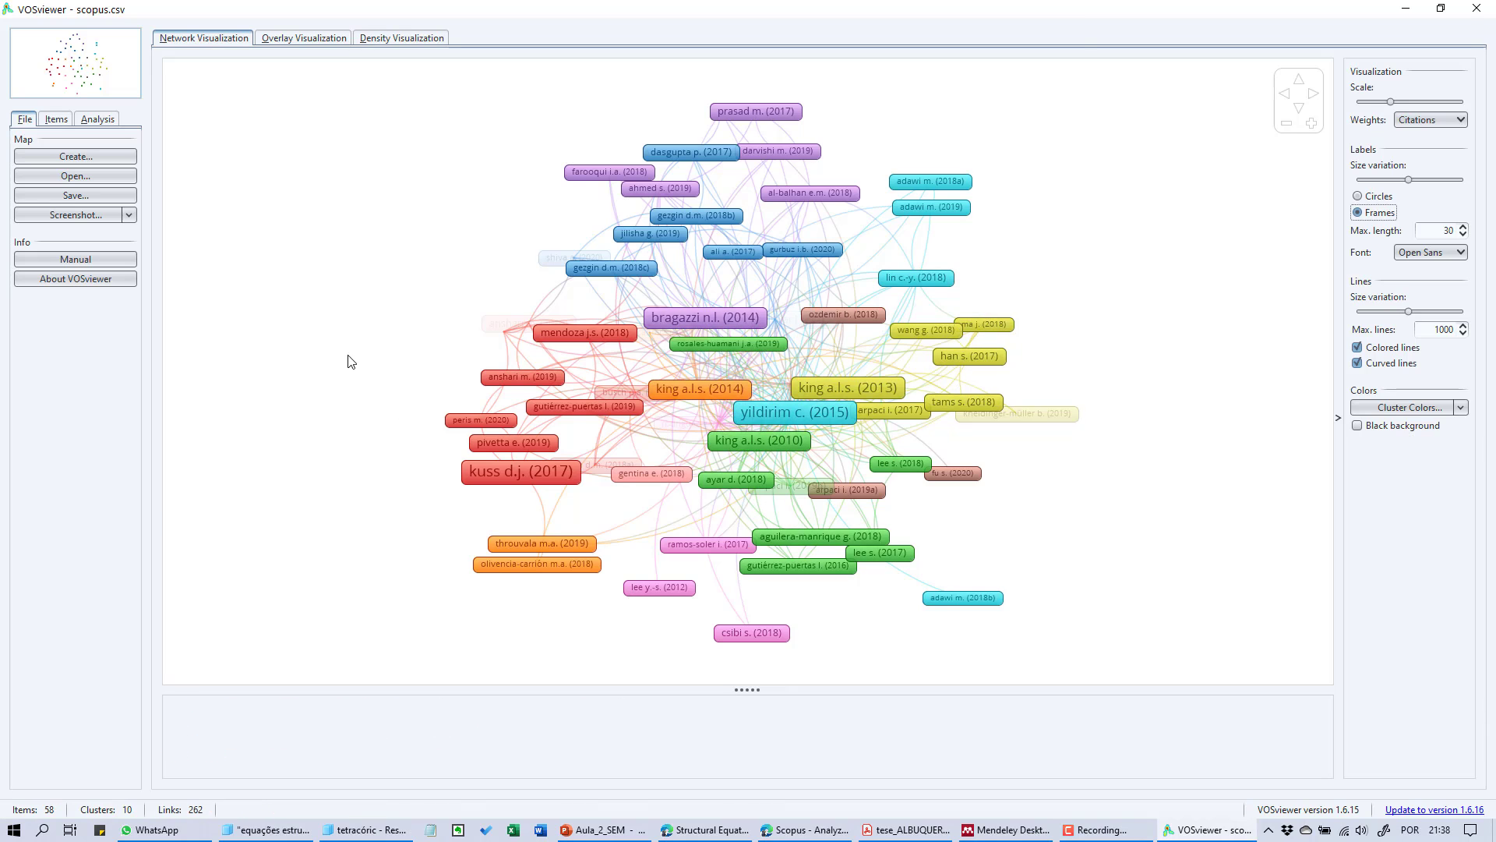
pyautogui.click(56, 118)
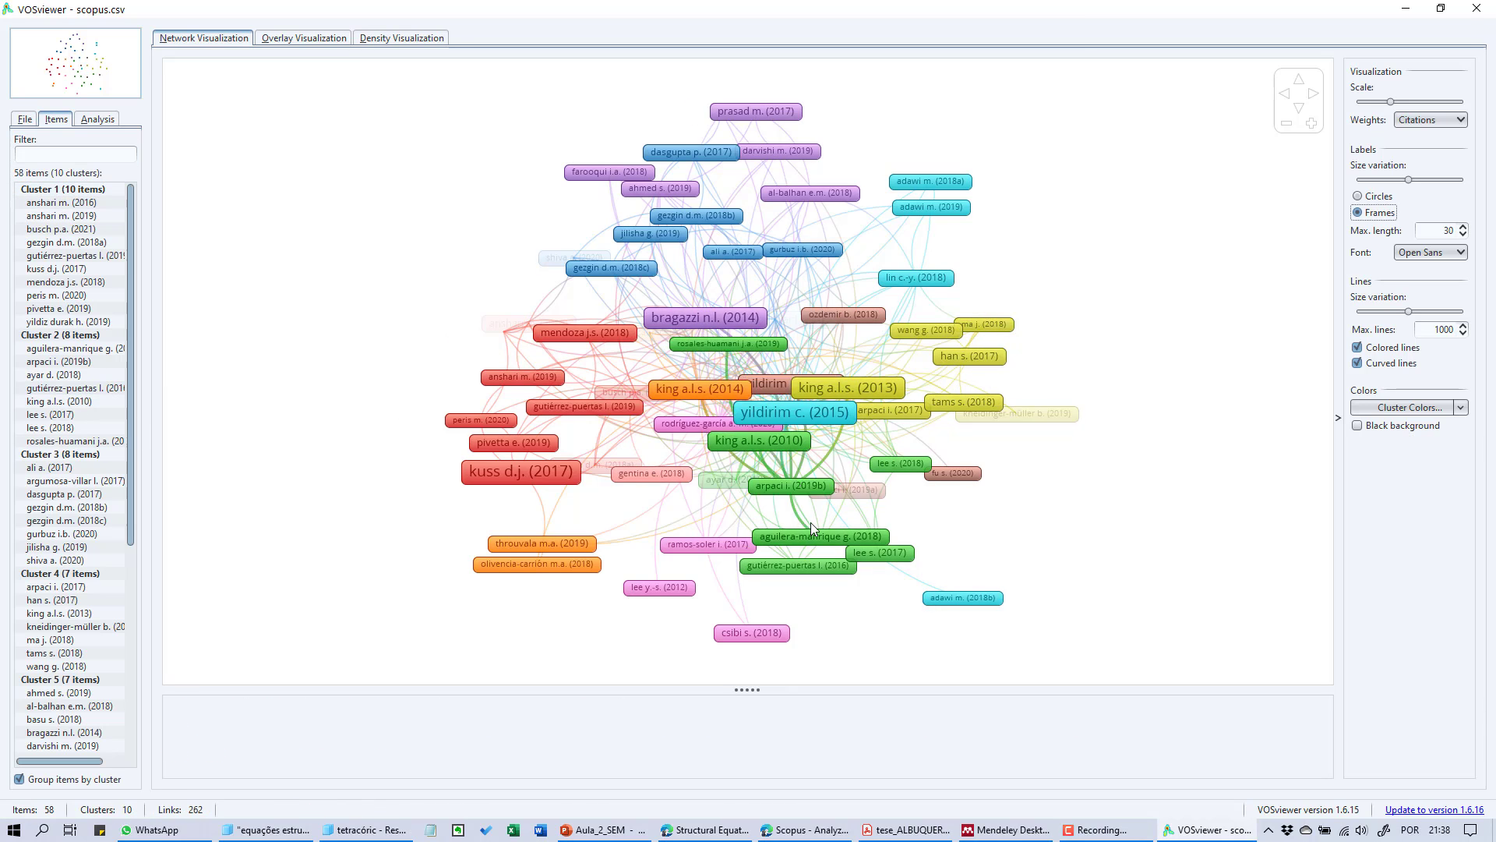
# Start a new map from bibliographic data in the Scopus file scopus.csv and proceed to the document citation threshold
pyautogui.click(24, 120)
pyautogui.click(70, 158)
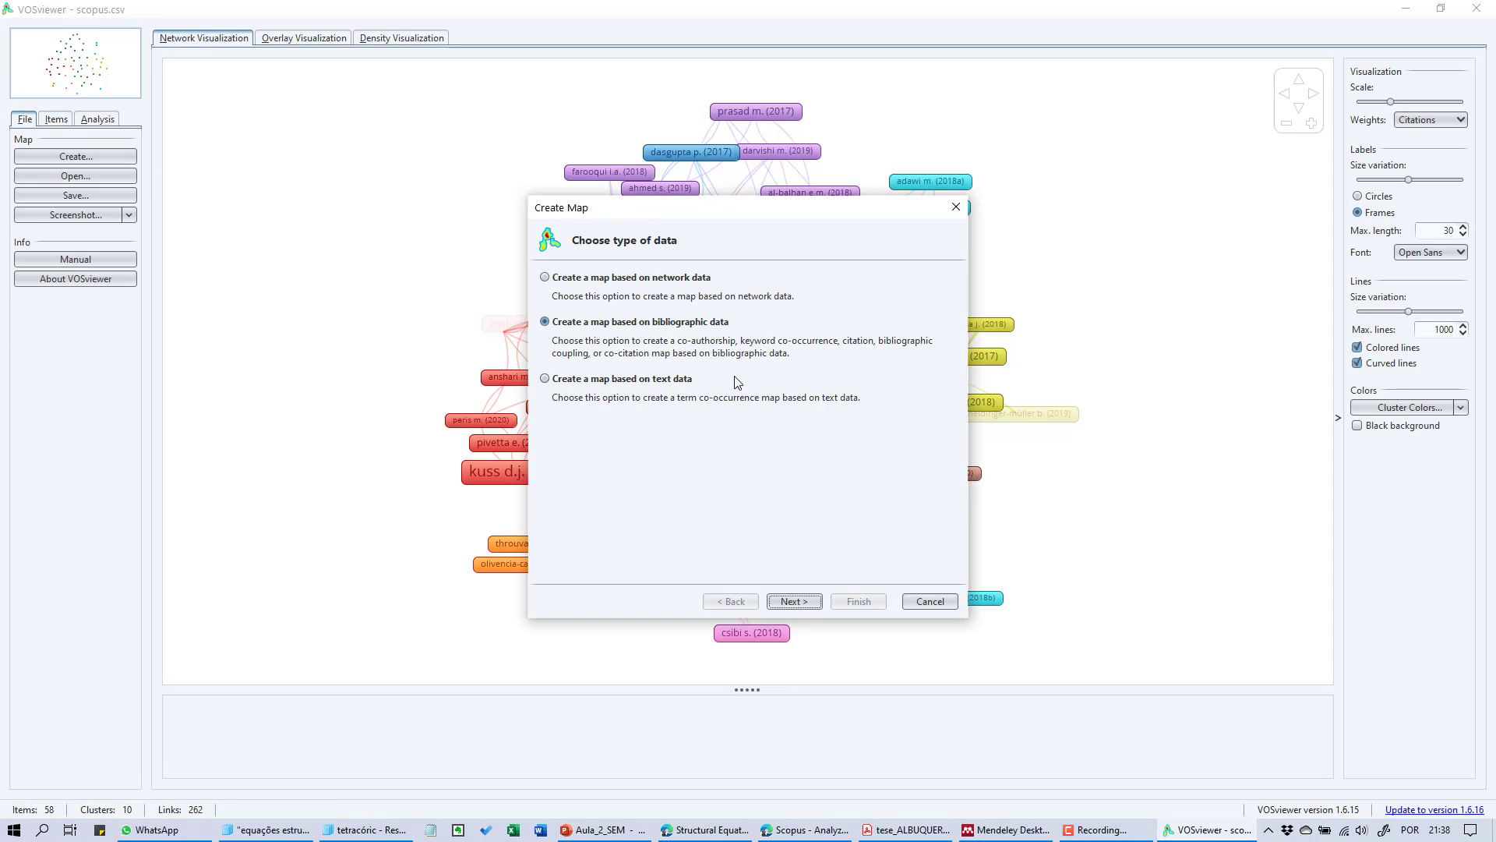
pyautogui.click(791, 602)
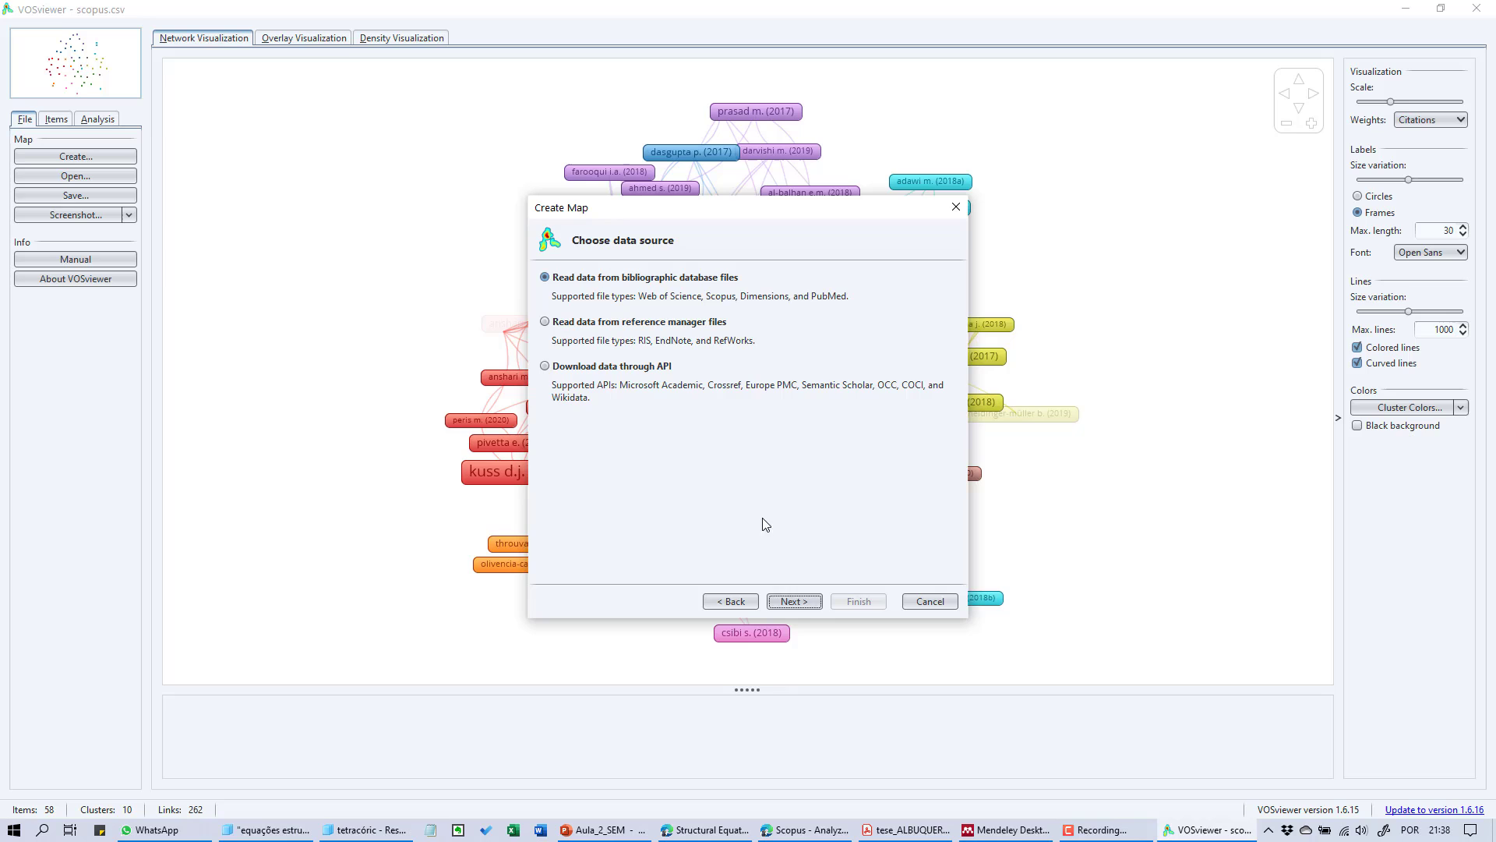
pyautogui.click(788, 603)
pyautogui.click(792, 603)
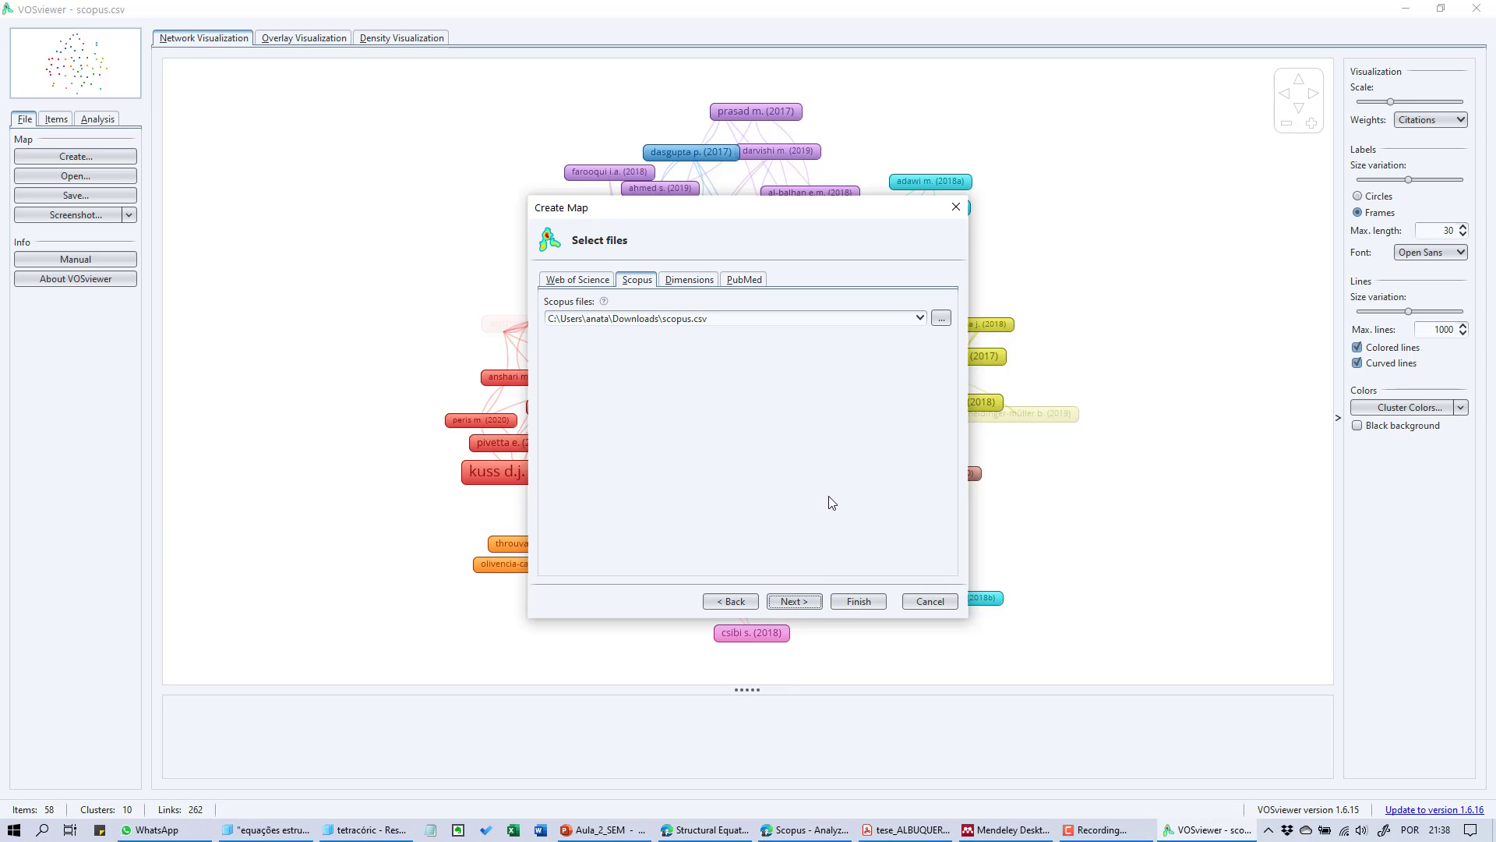
pyautogui.click(793, 604)
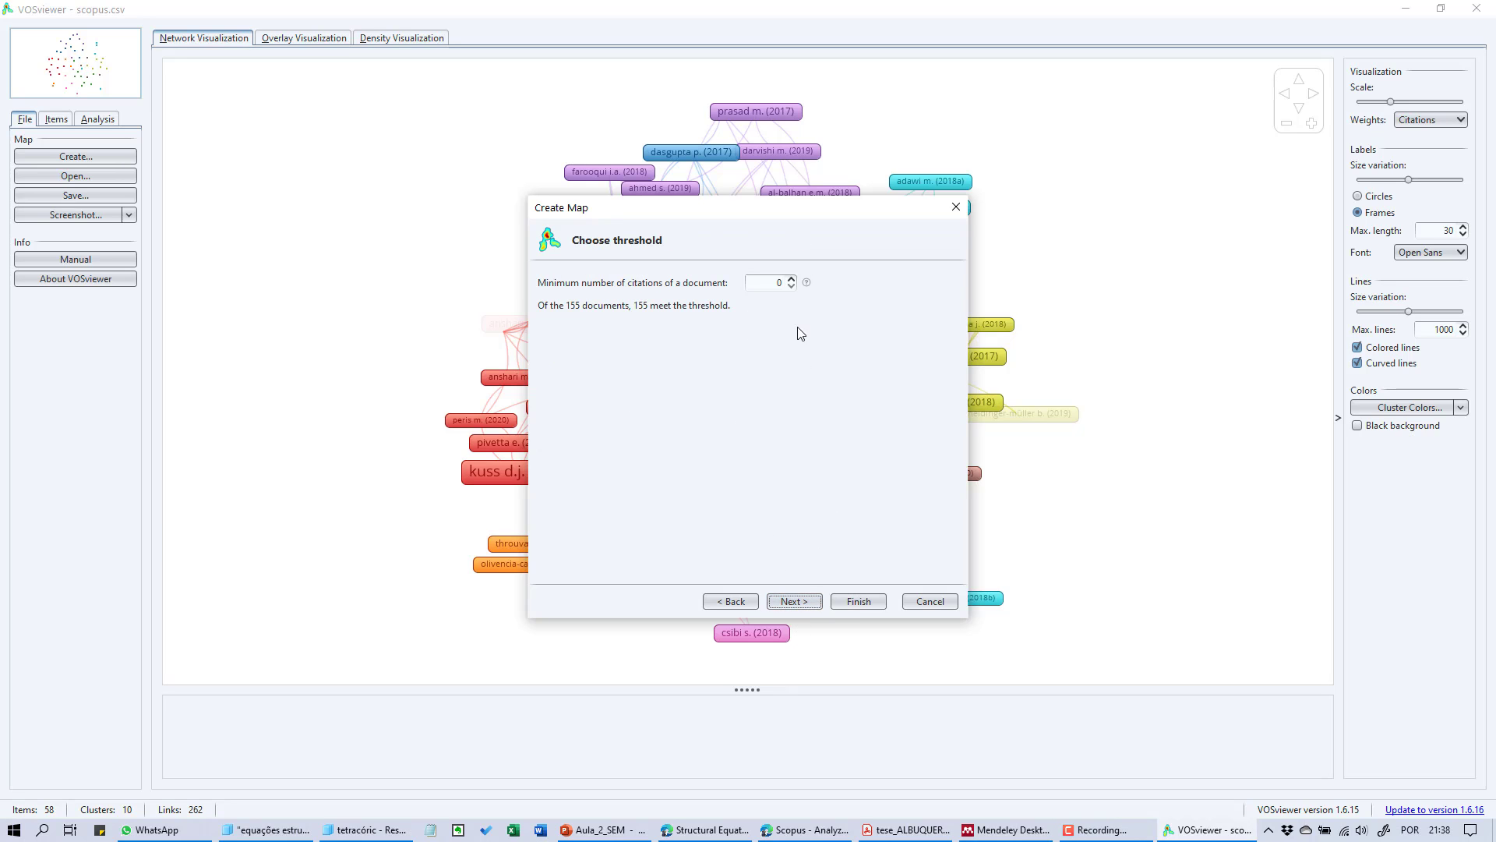
# Raise the minimum number of citations per document and generate the document citation map
pyautogui.click(791, 278)
pyautogui.click(791, 278)
pyautogui.click(791, 278)
pyautogui.click(791, 279)
pyautogui.click(857, 602)
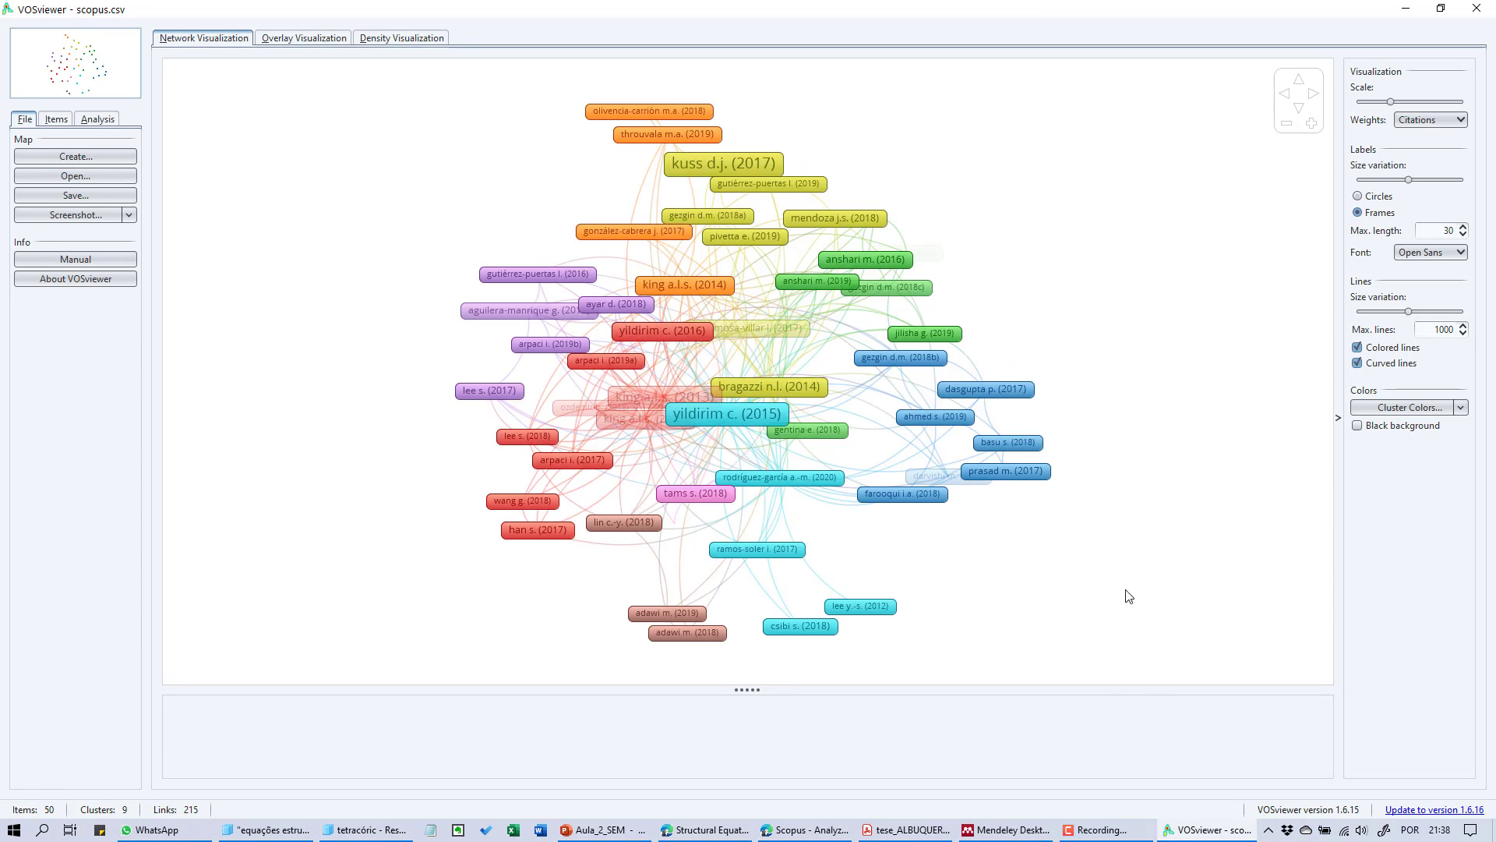
# List the citation map's items by cluster and view the bibliographic details of the first document in Cluster 1
pyautogui.moveTo(750, 419)
pyautogui.click(56, 120)
pyautogui.click(84, 203)
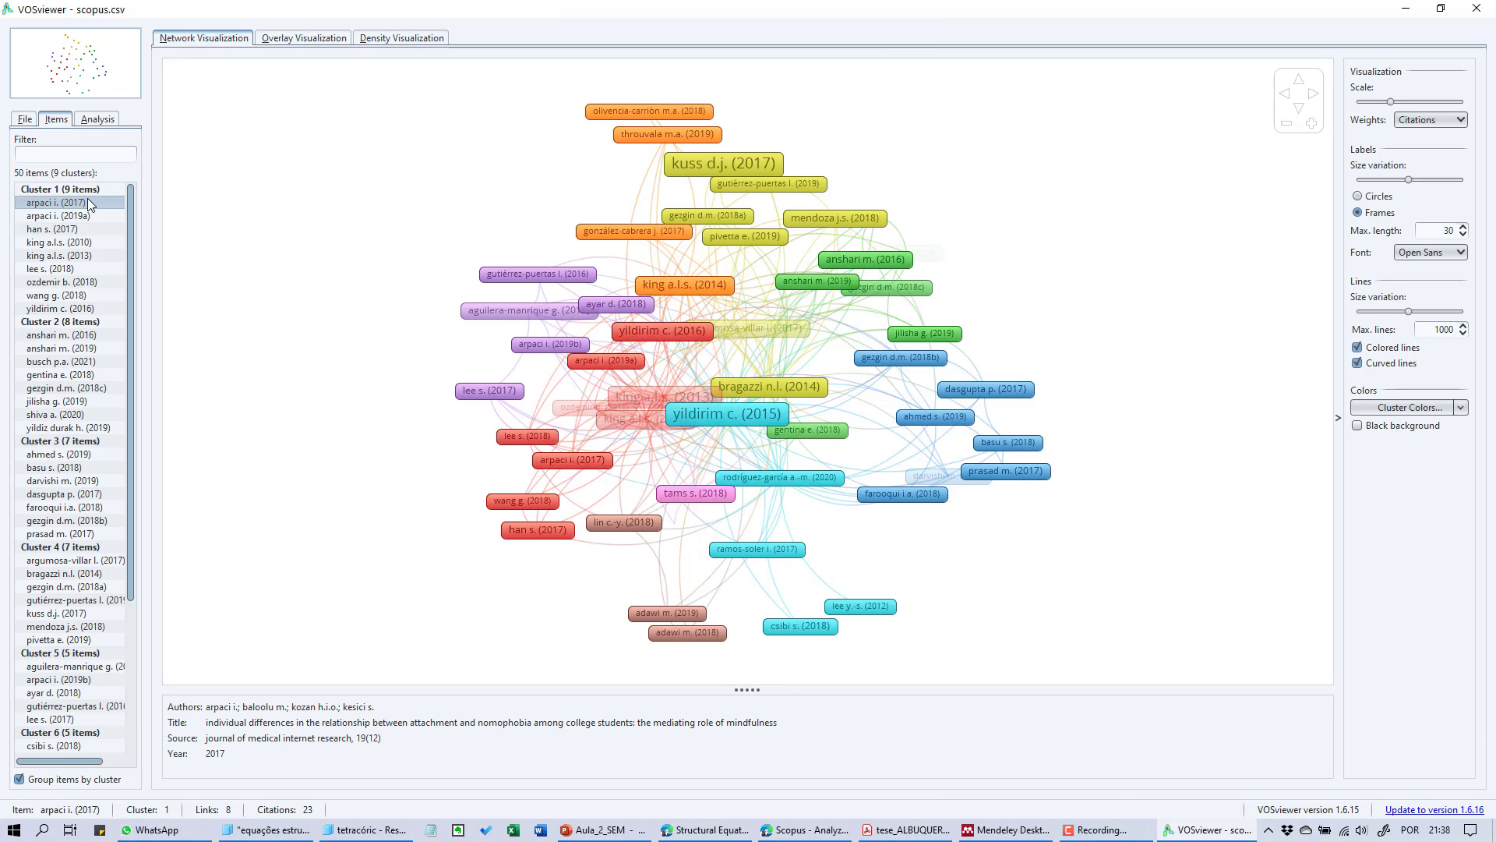
pyautogui.click(91, 190)
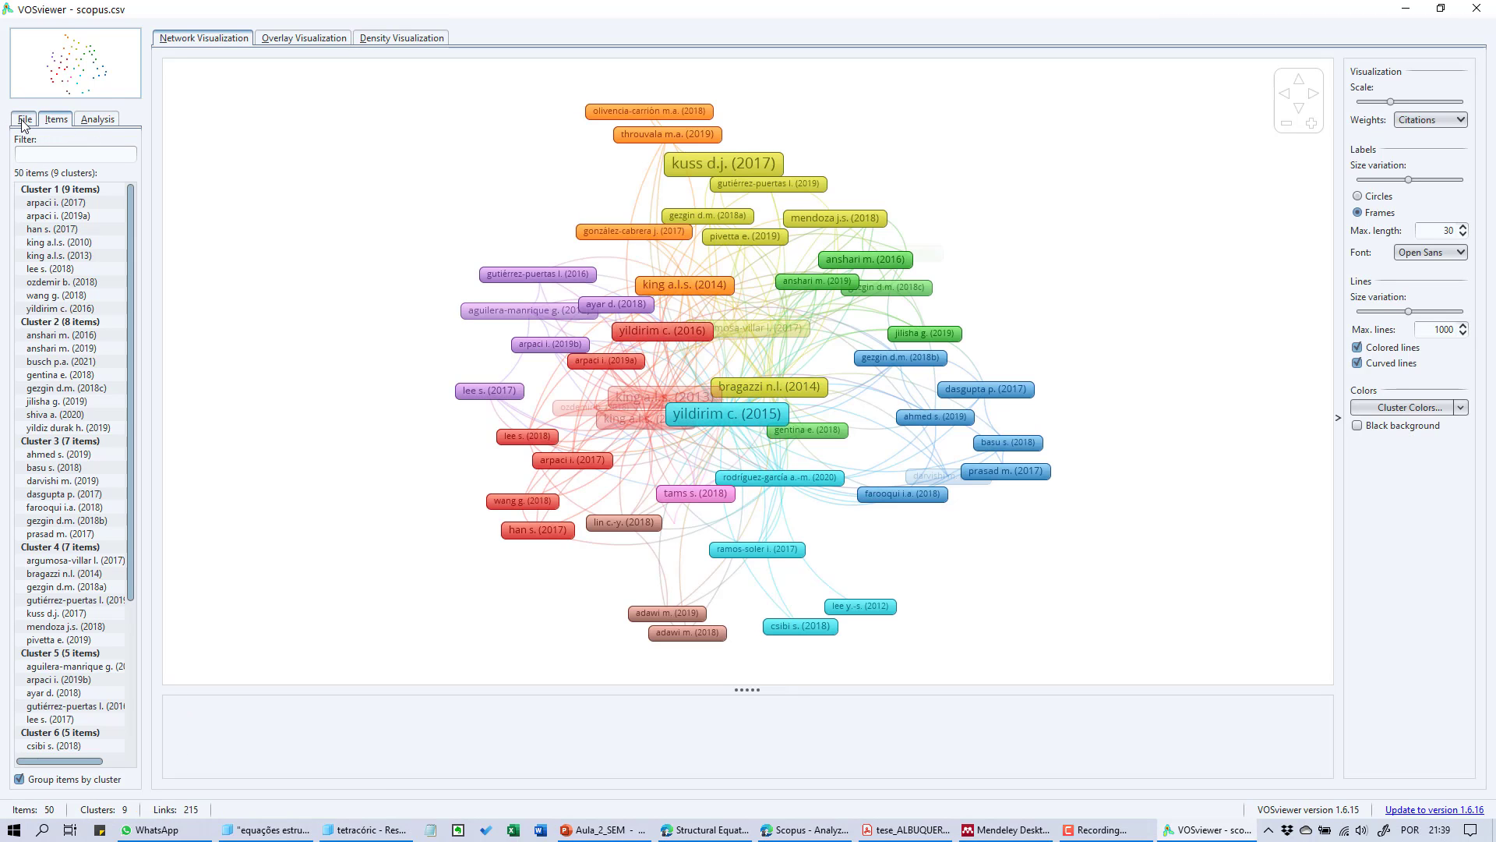
# Show the overlay visualization by publication year and examine the links of the most prominent 2015 document near the map's centre
pyautogui.click(302, 38)
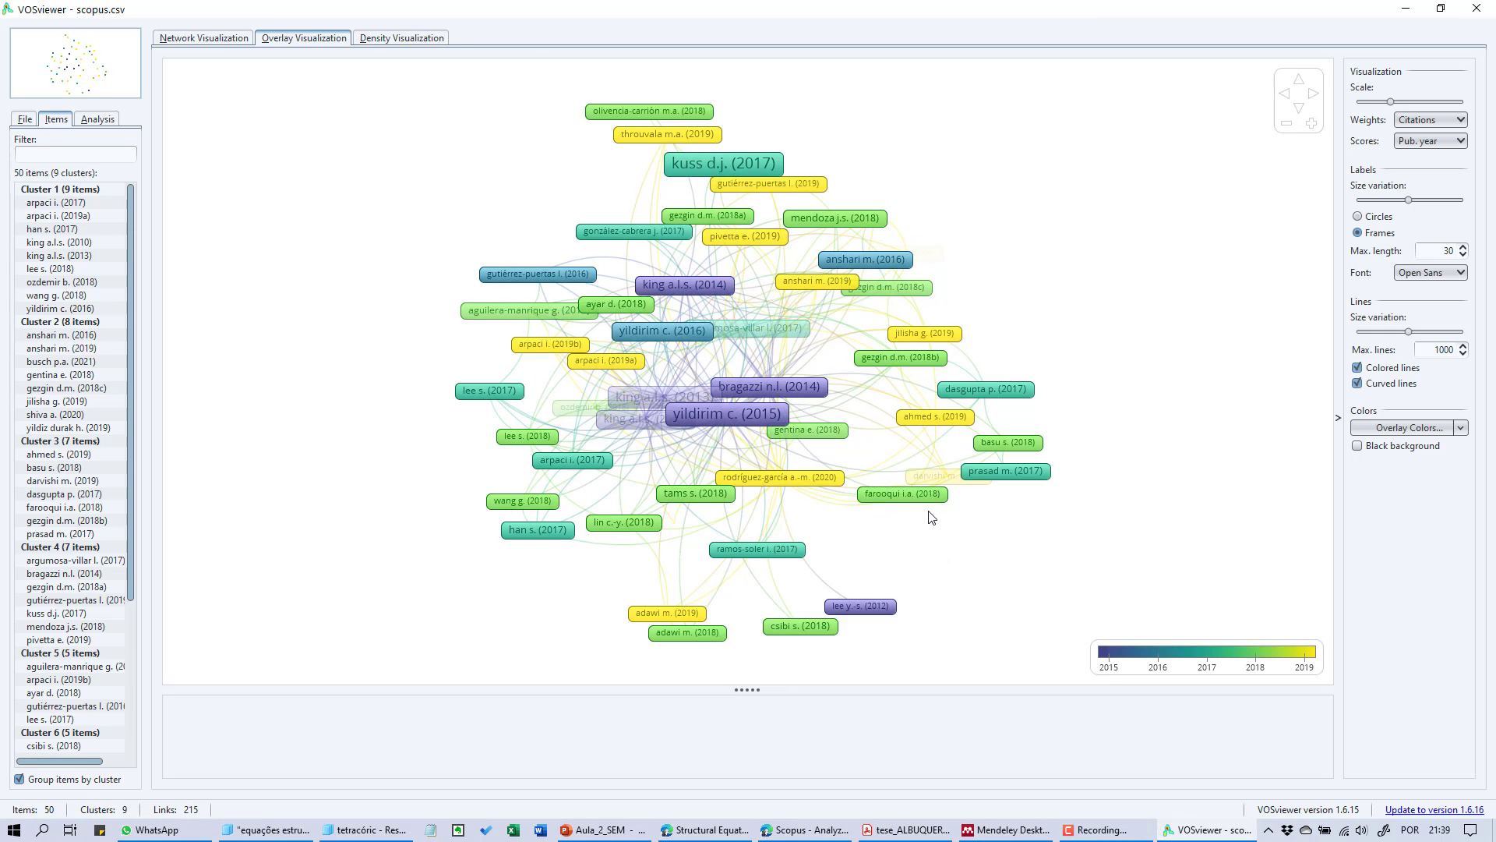
pyautogui.moveTo(869, 610)
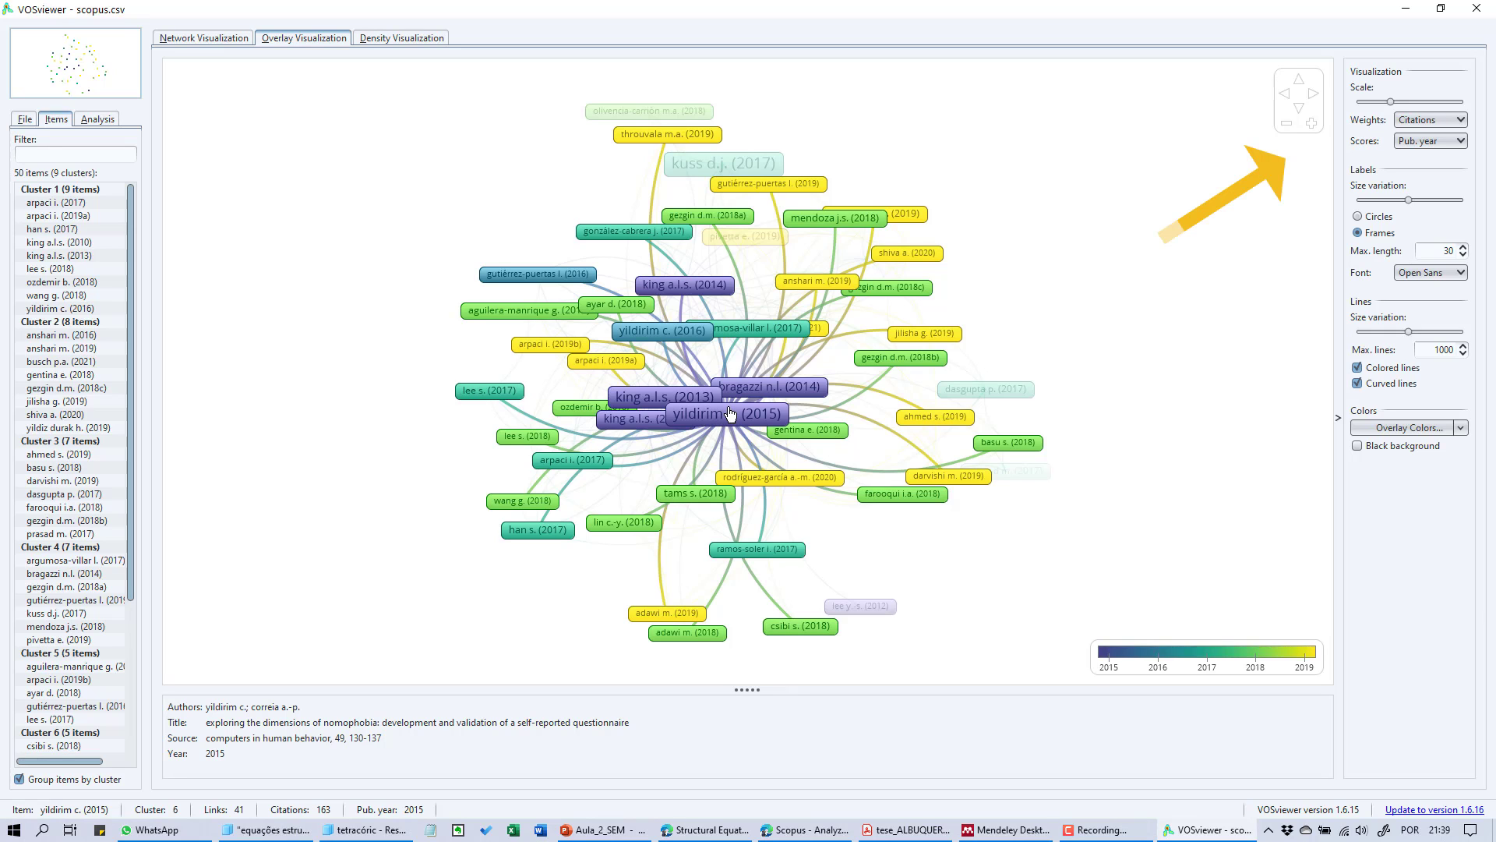
pyautogui.moveTo(741, 398)
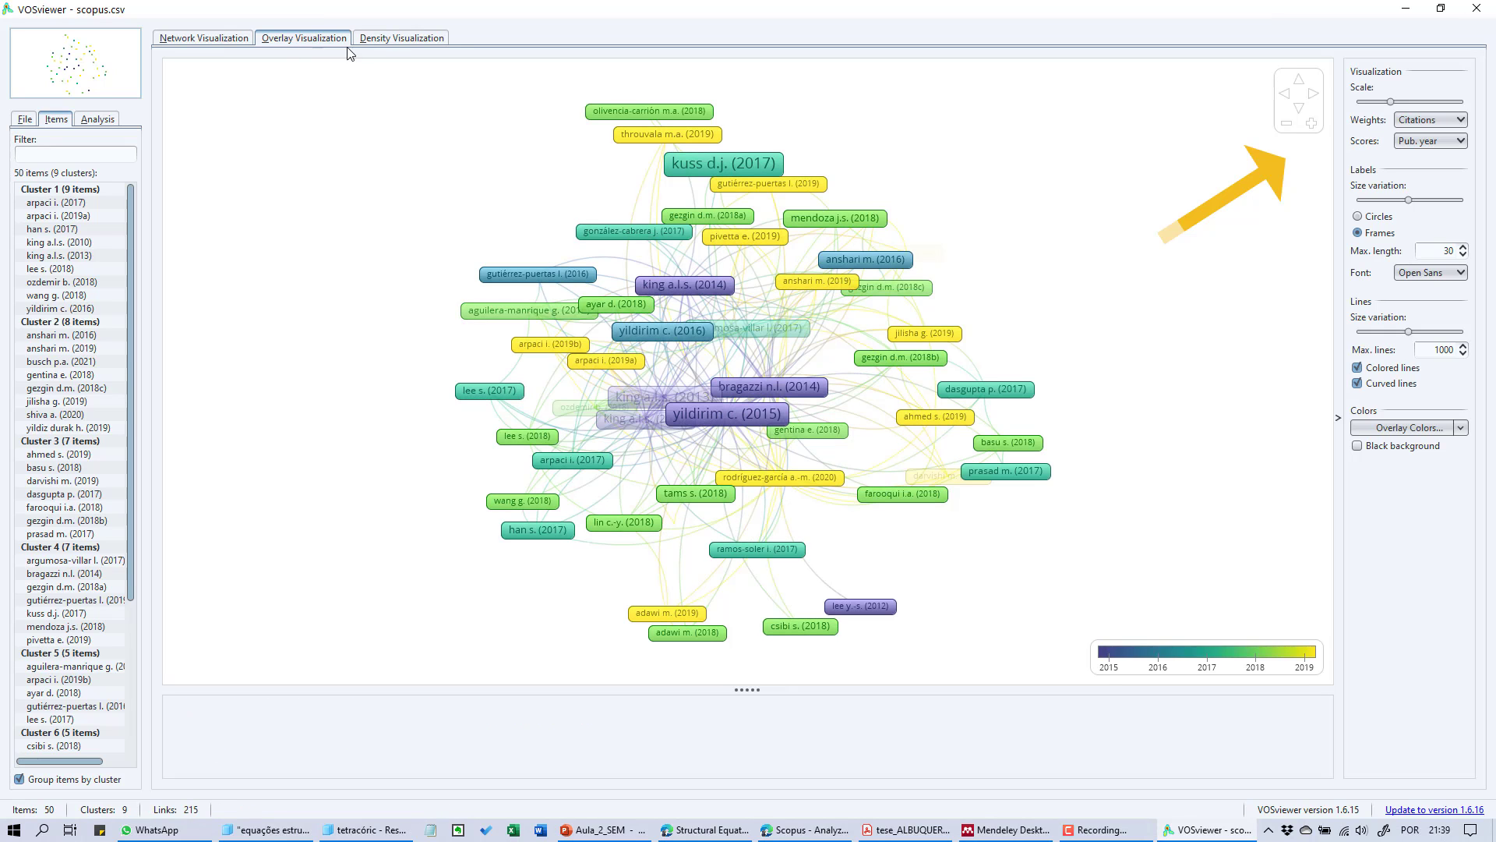
# Show the density visualization of the citation map, slightly reducing its scale and increasing the label size variation
pyautogui.click(388, 39)
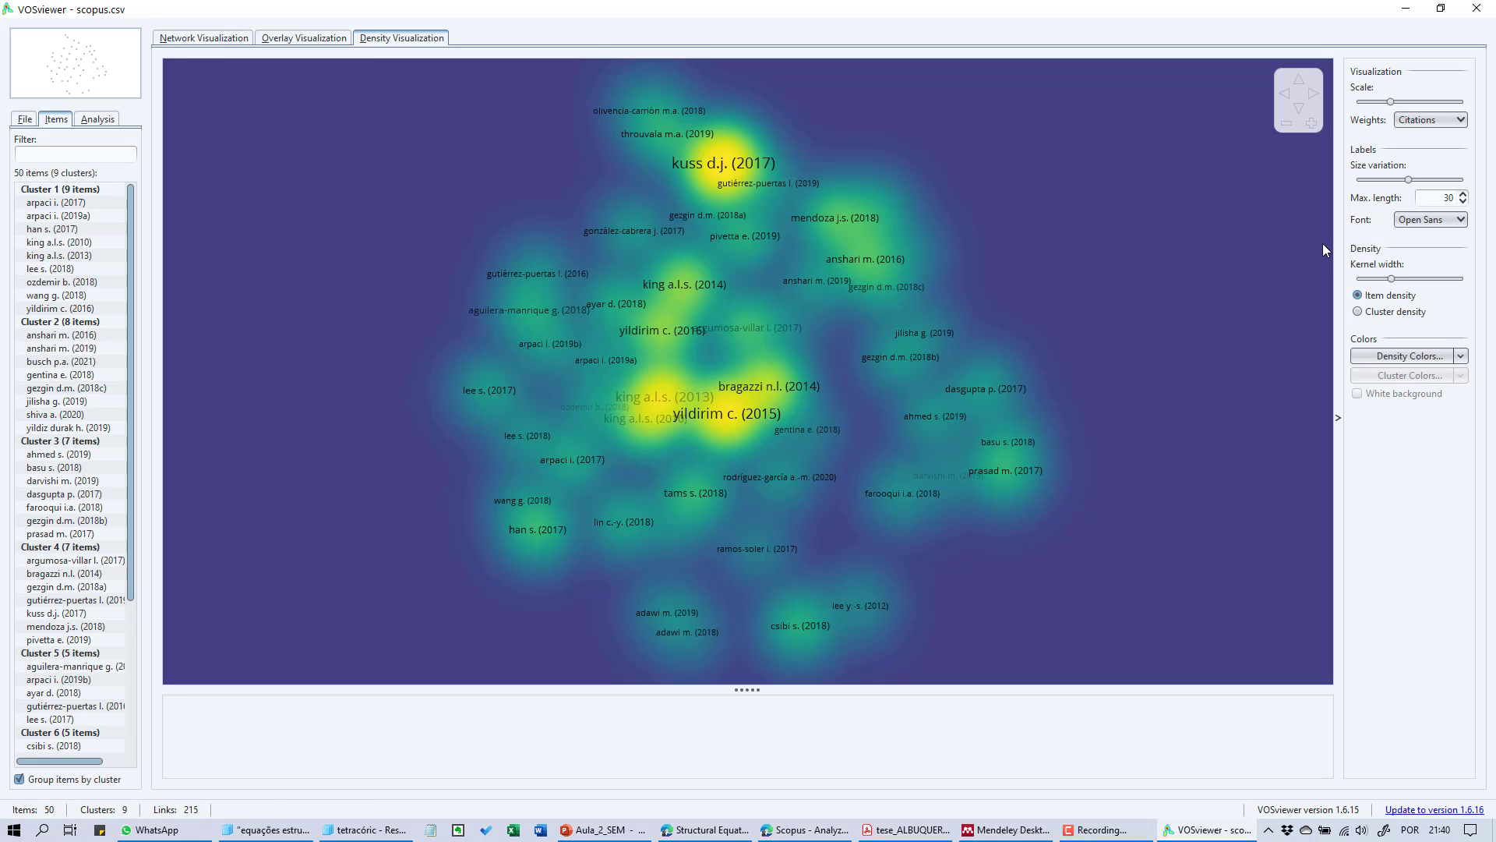
pyautogui.moveTo(1390, 101)
pyautogui.mouseDown()
pyautogui.moveTo(1428, 106)
pyautogui.moveTo(1385, 103)
pyautogui.mouseUp()
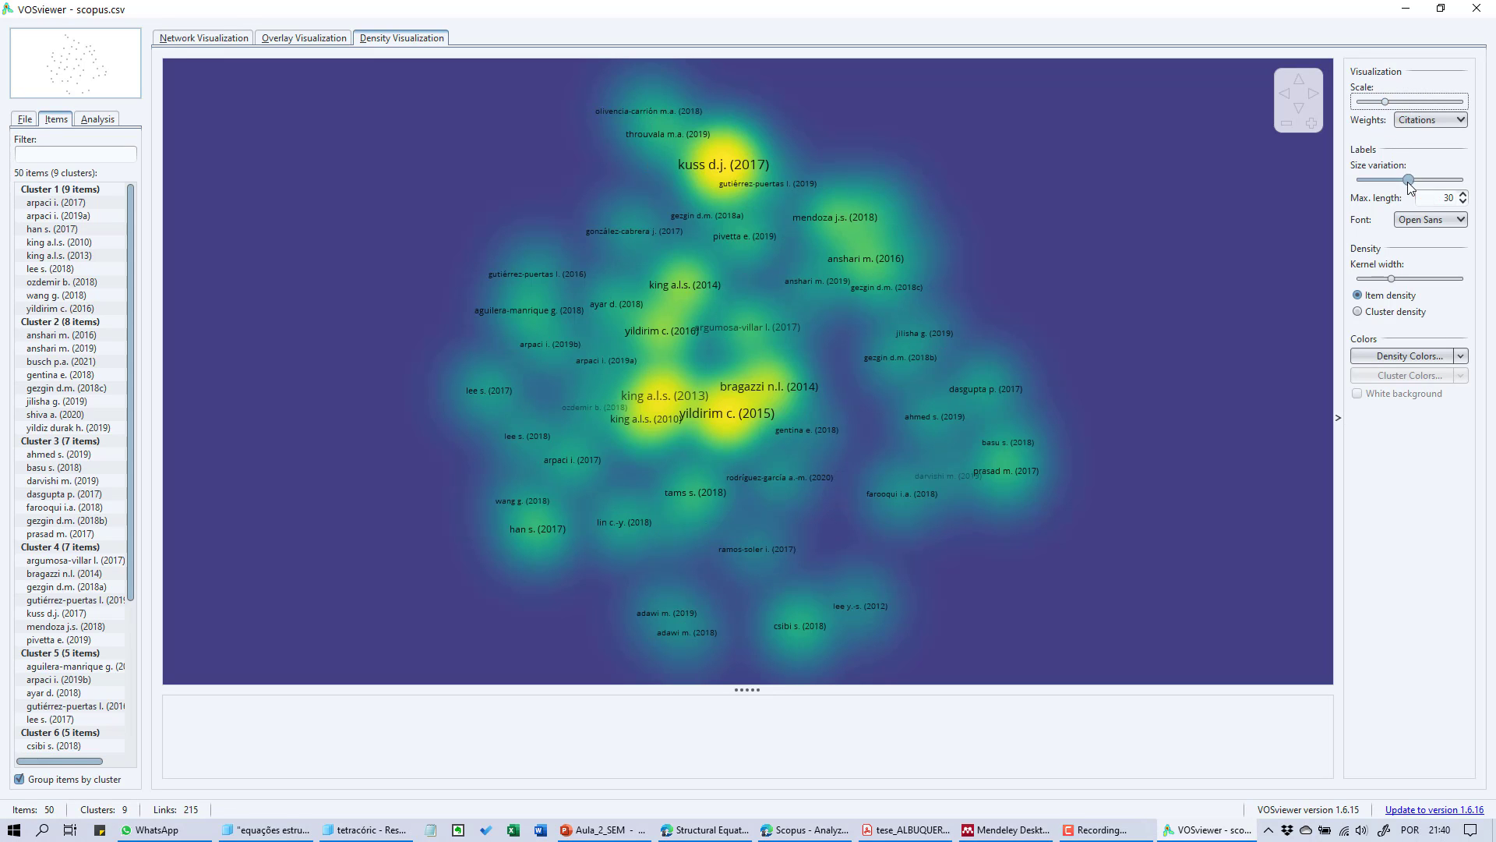
pyautogui.moveTo(1408, 179); pyautogui.dragTo(1443, 188)
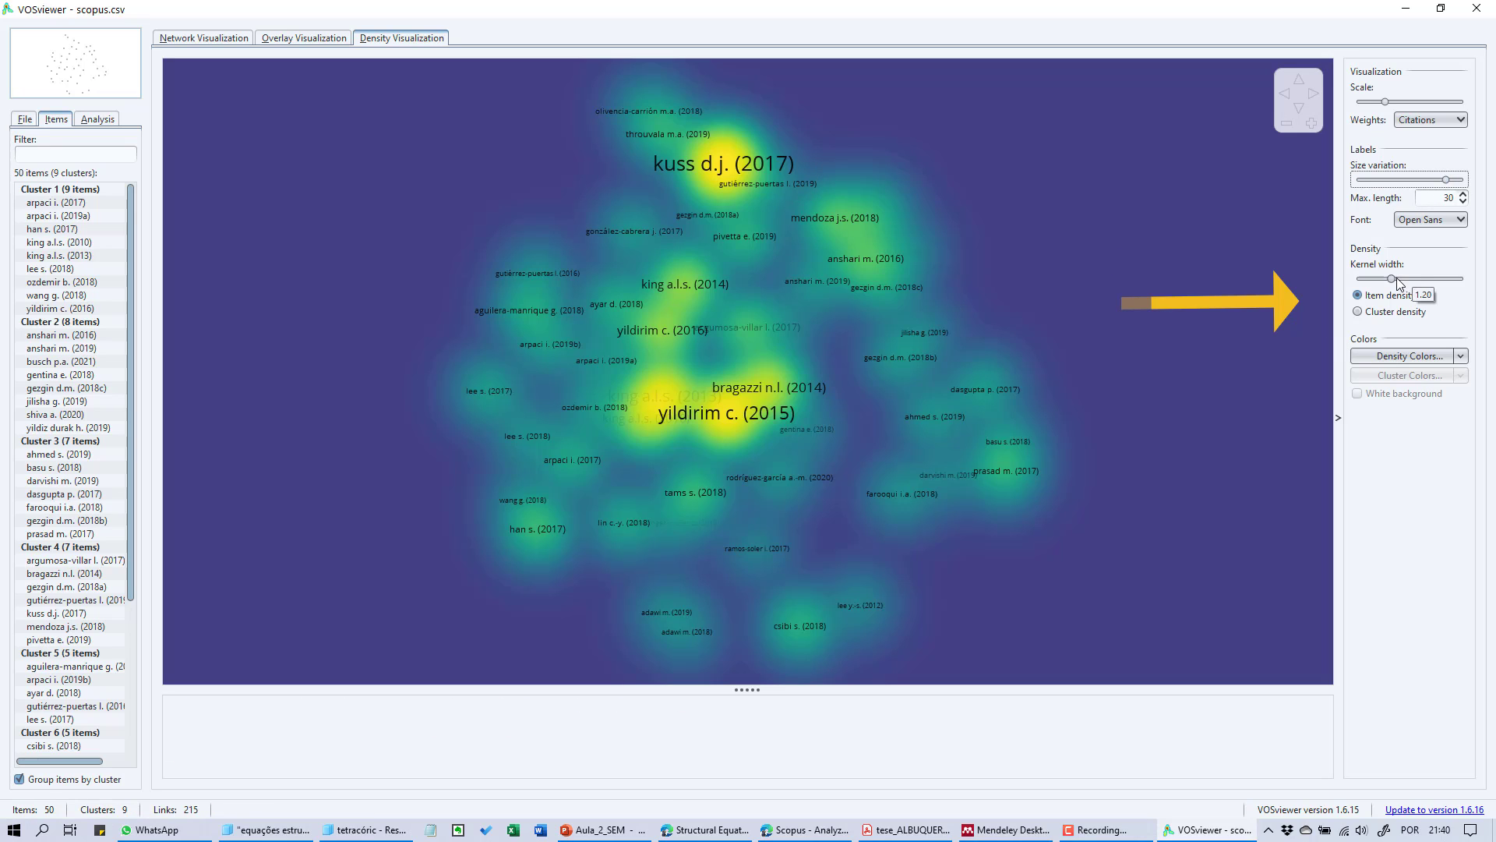
# Try a narrower density kernel width of 0.88 and widen it again
pyautogui.moveTo(1392, 278)
pyautogui.mouseDown()
pyautogui.moveTo(1427, 278)
pyautogui.moveTo(1375, 279)
pyautogui.mouseUp()
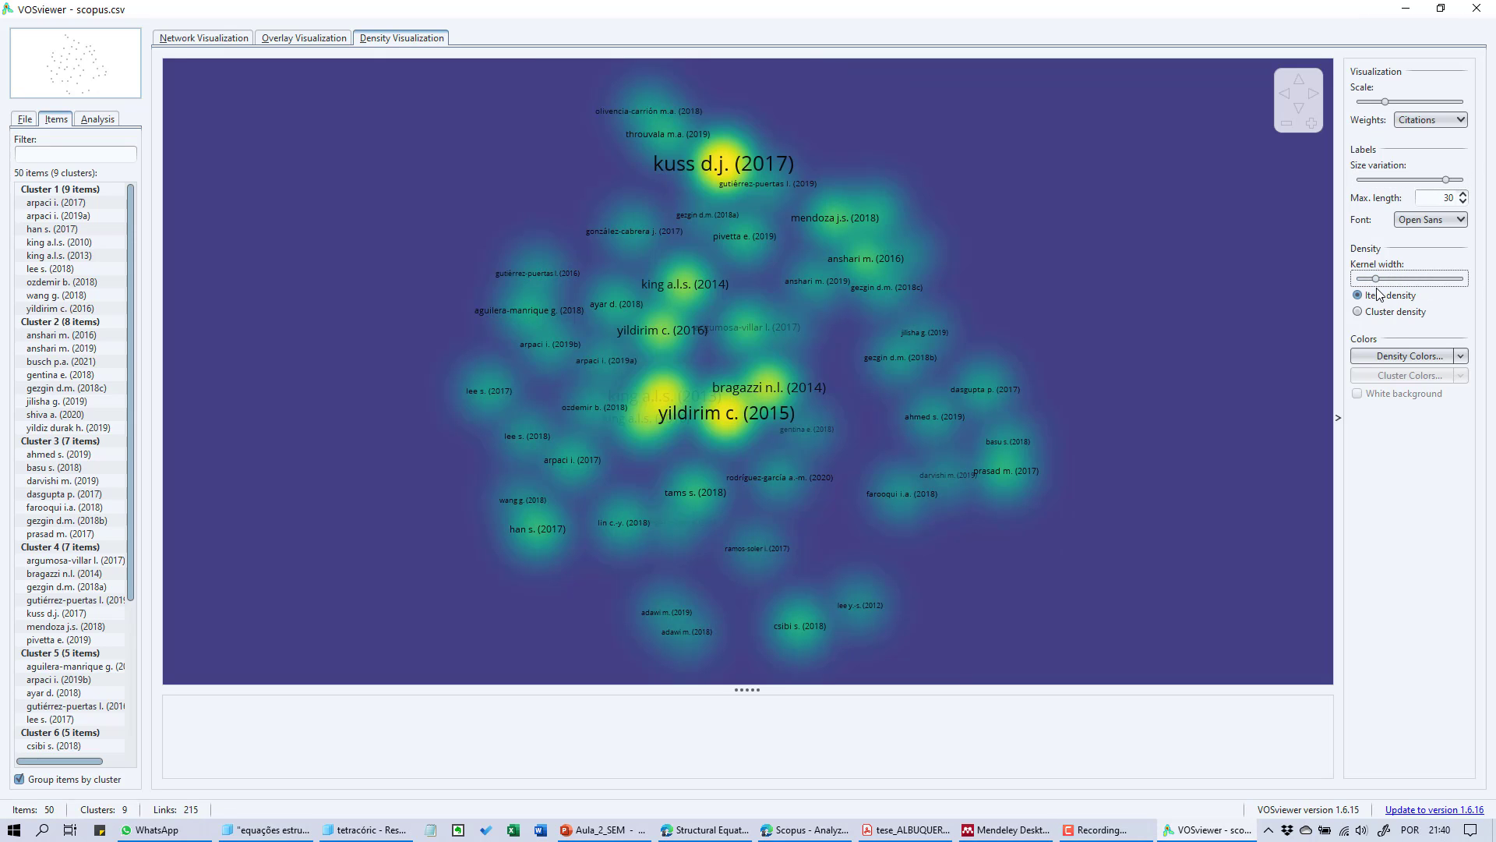
pyautogui.click(1379, 294)
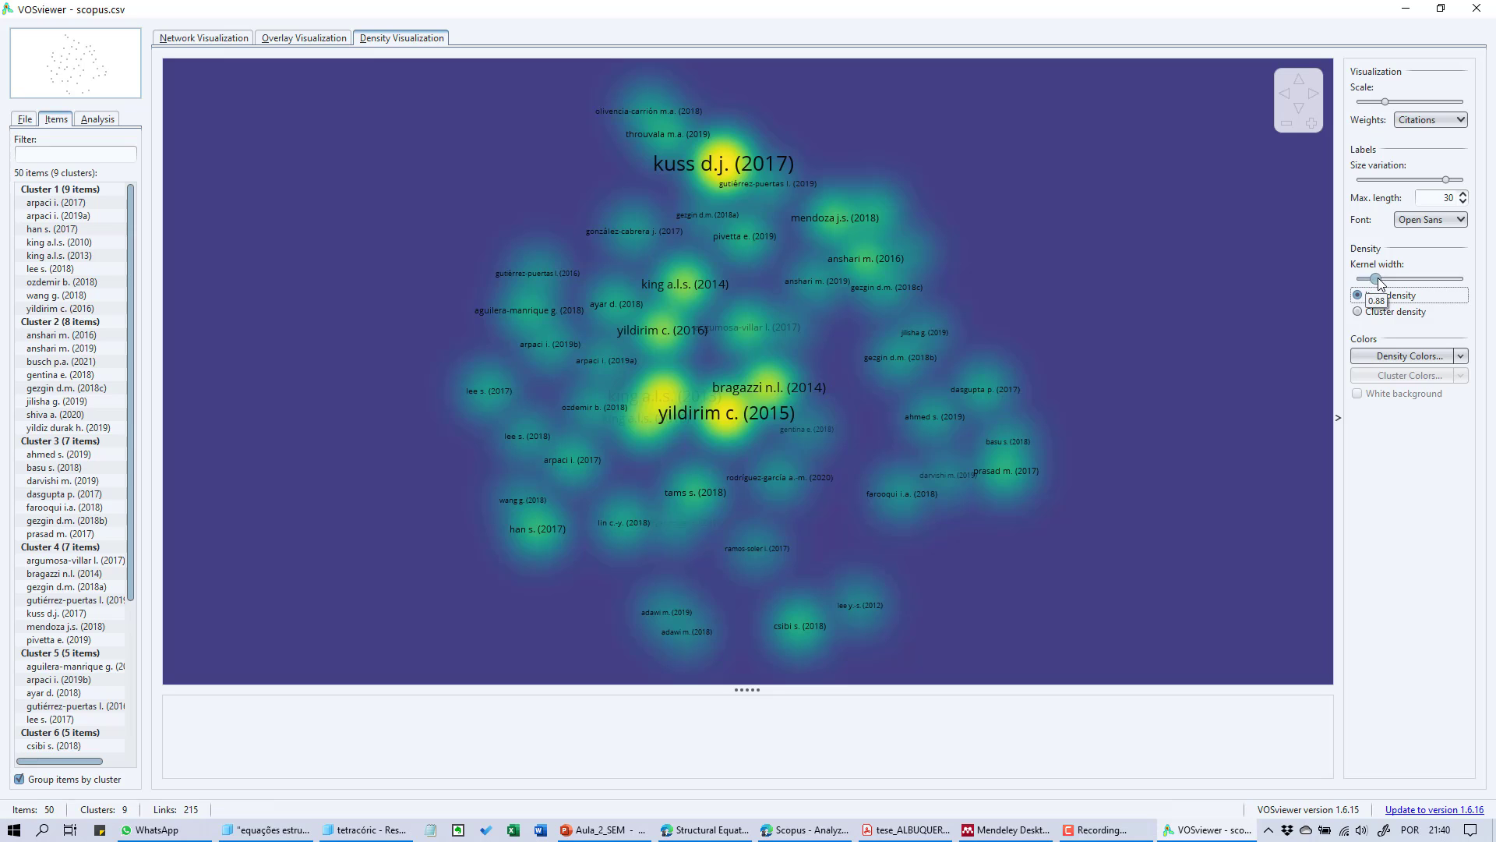
pyautogui.moveTo(1376, 279); pyautogui.dragTo(1395, 285)
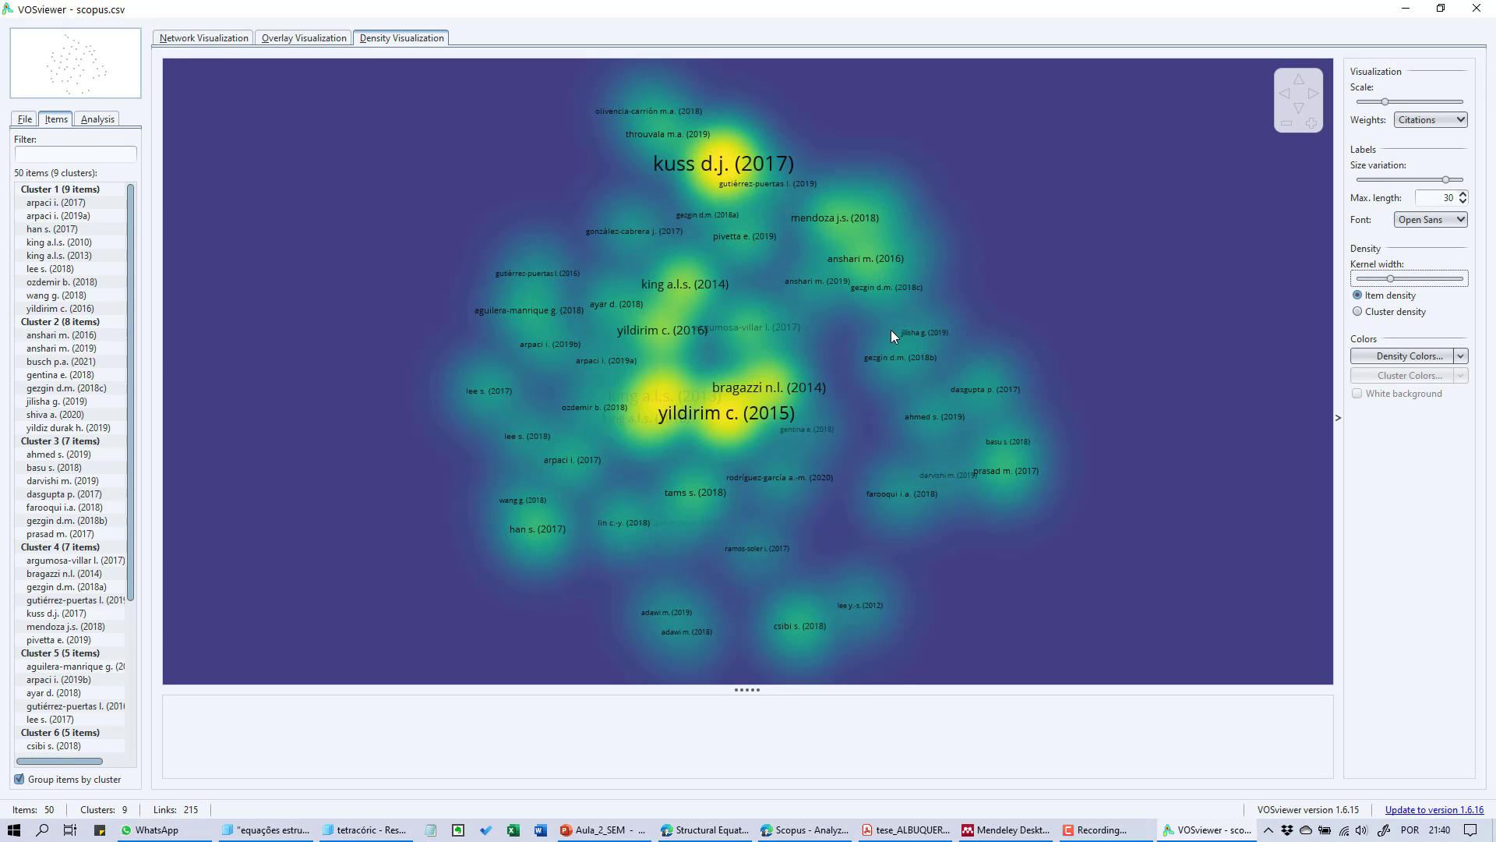
# Create a new map from the Scopus bibliographic file using citation analysis with sources as the unit of analysis
pyautogui.click(18, 117)
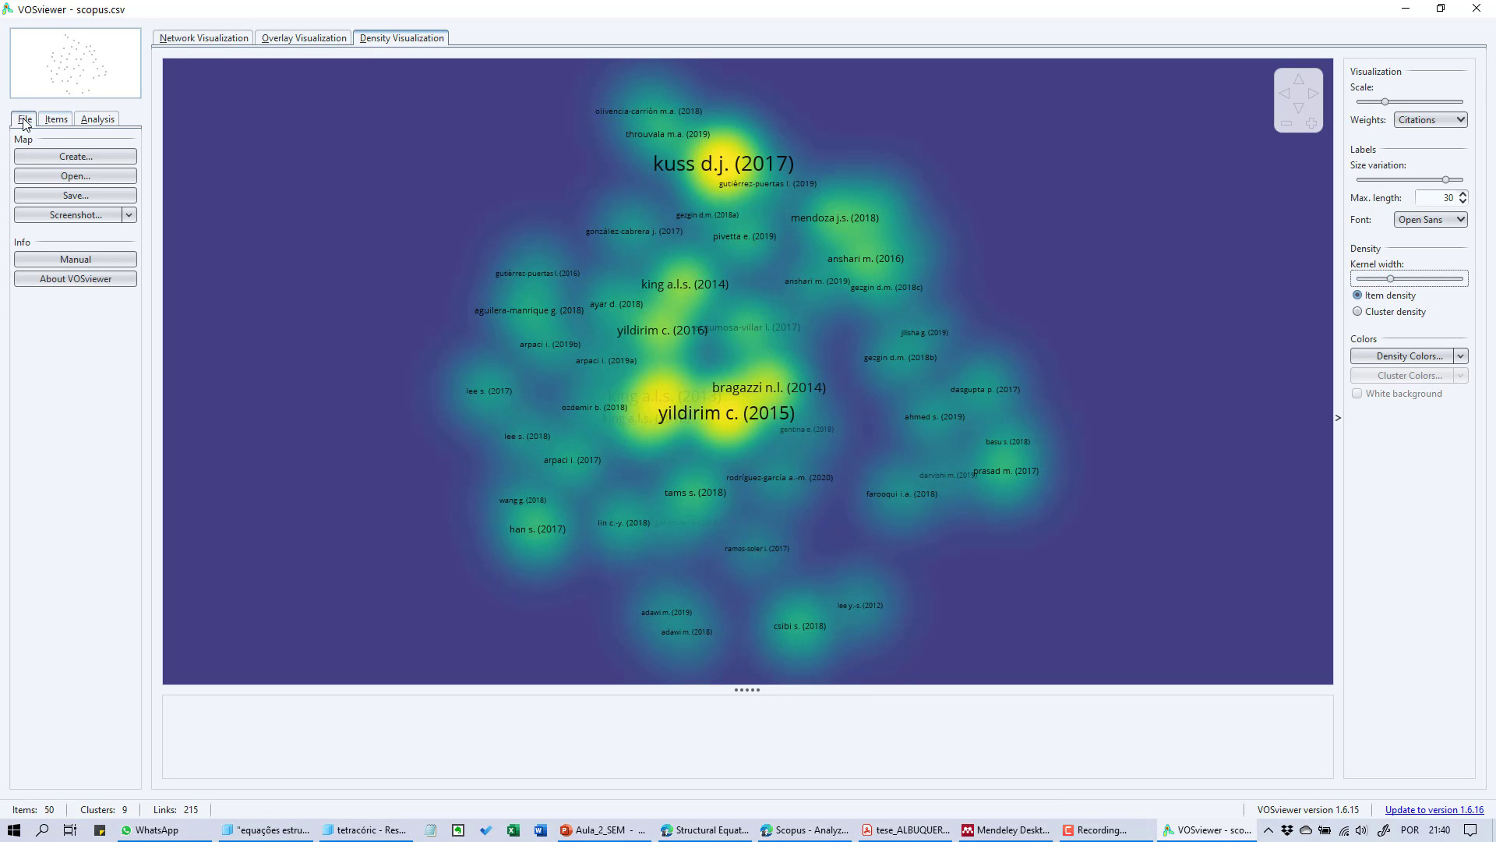
pyautogui.click(67, 157)
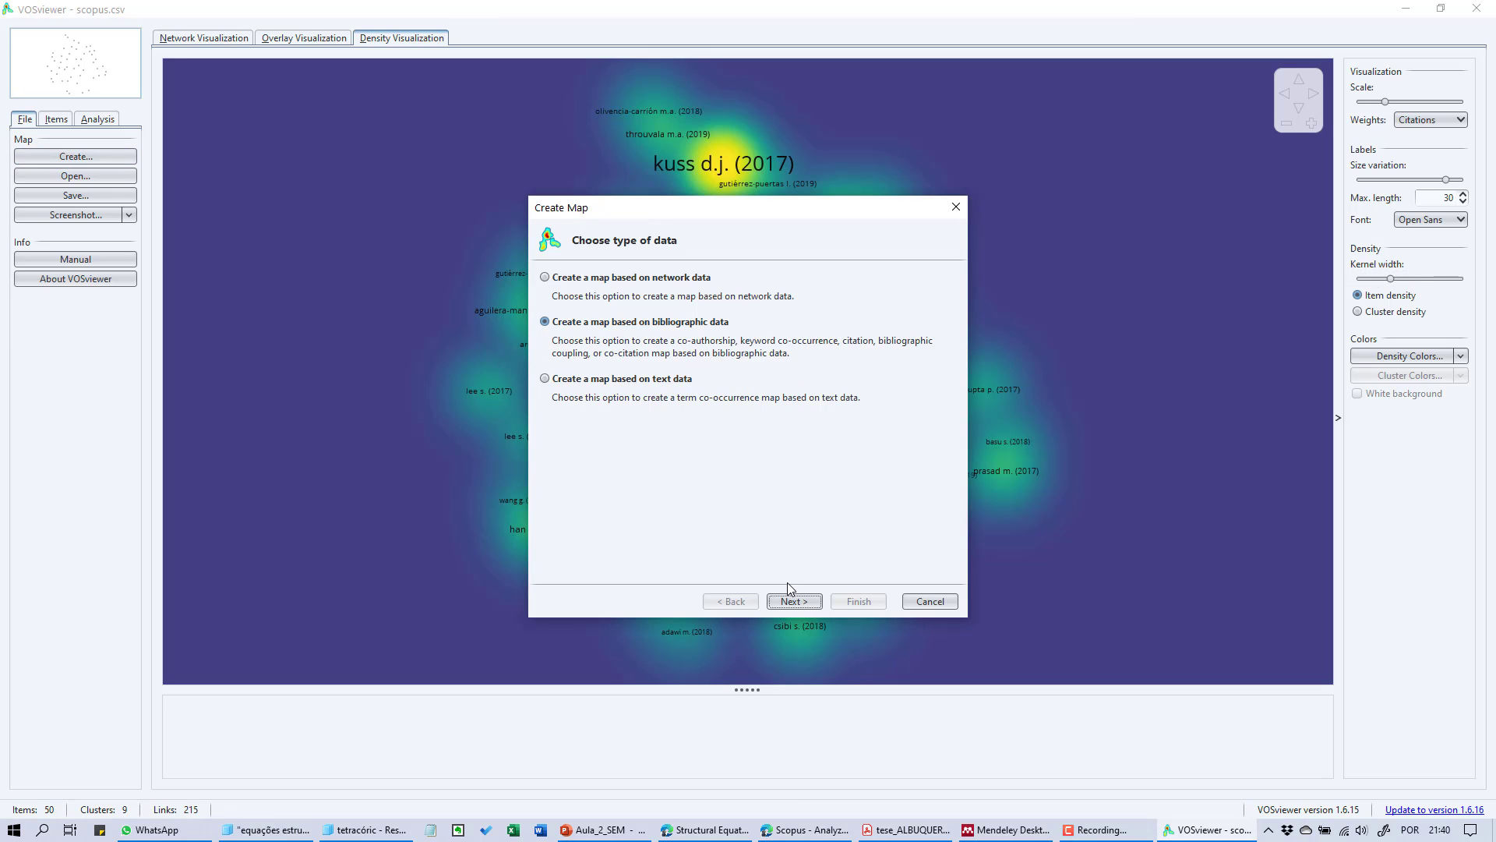
pyautogui.click(785, 602)
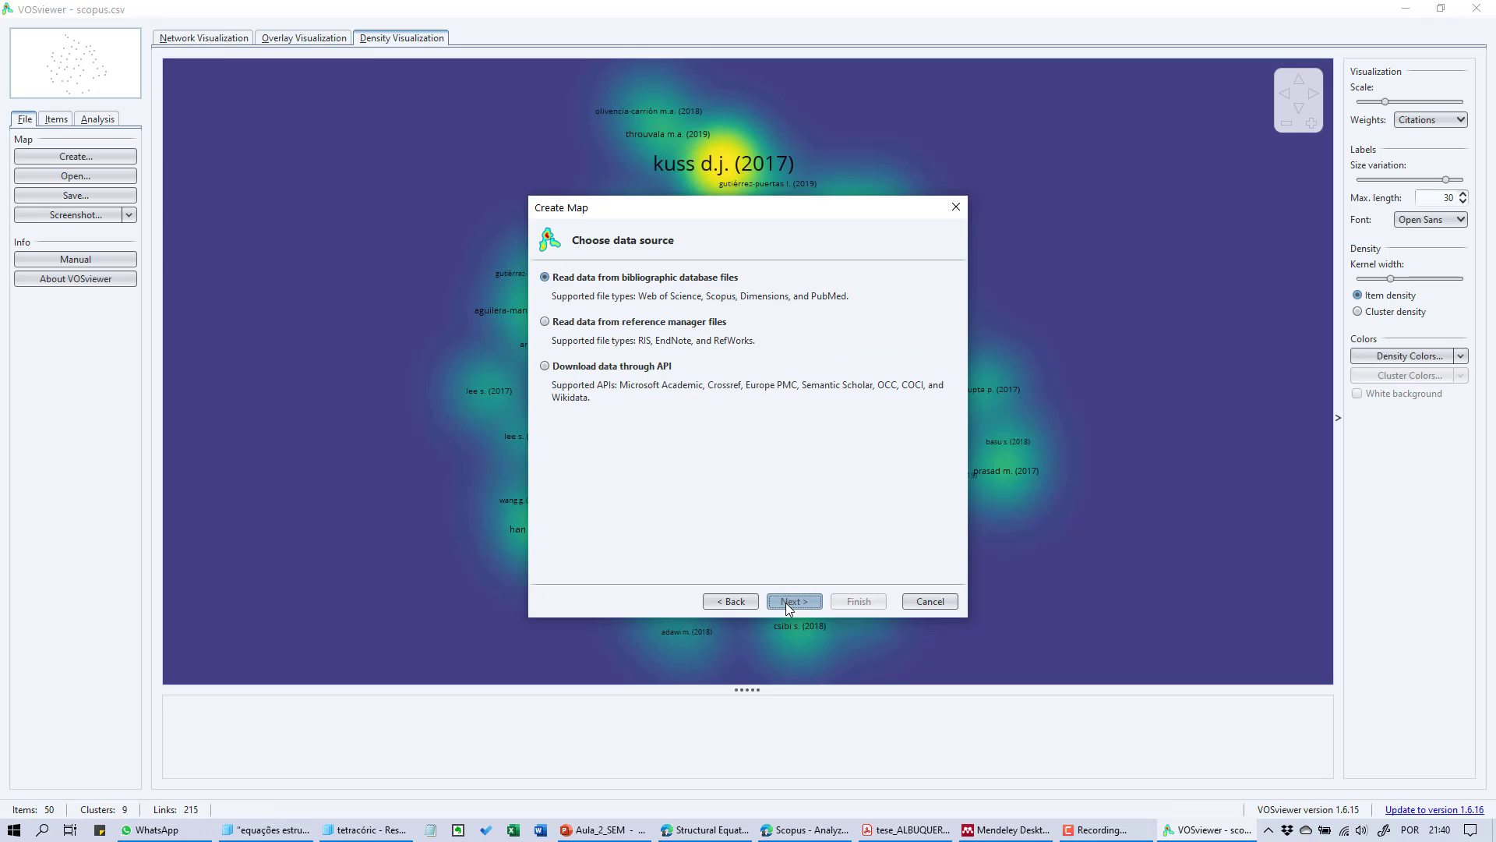
pyautogui.click(785, 602)
pyautogui.click(786, 602)
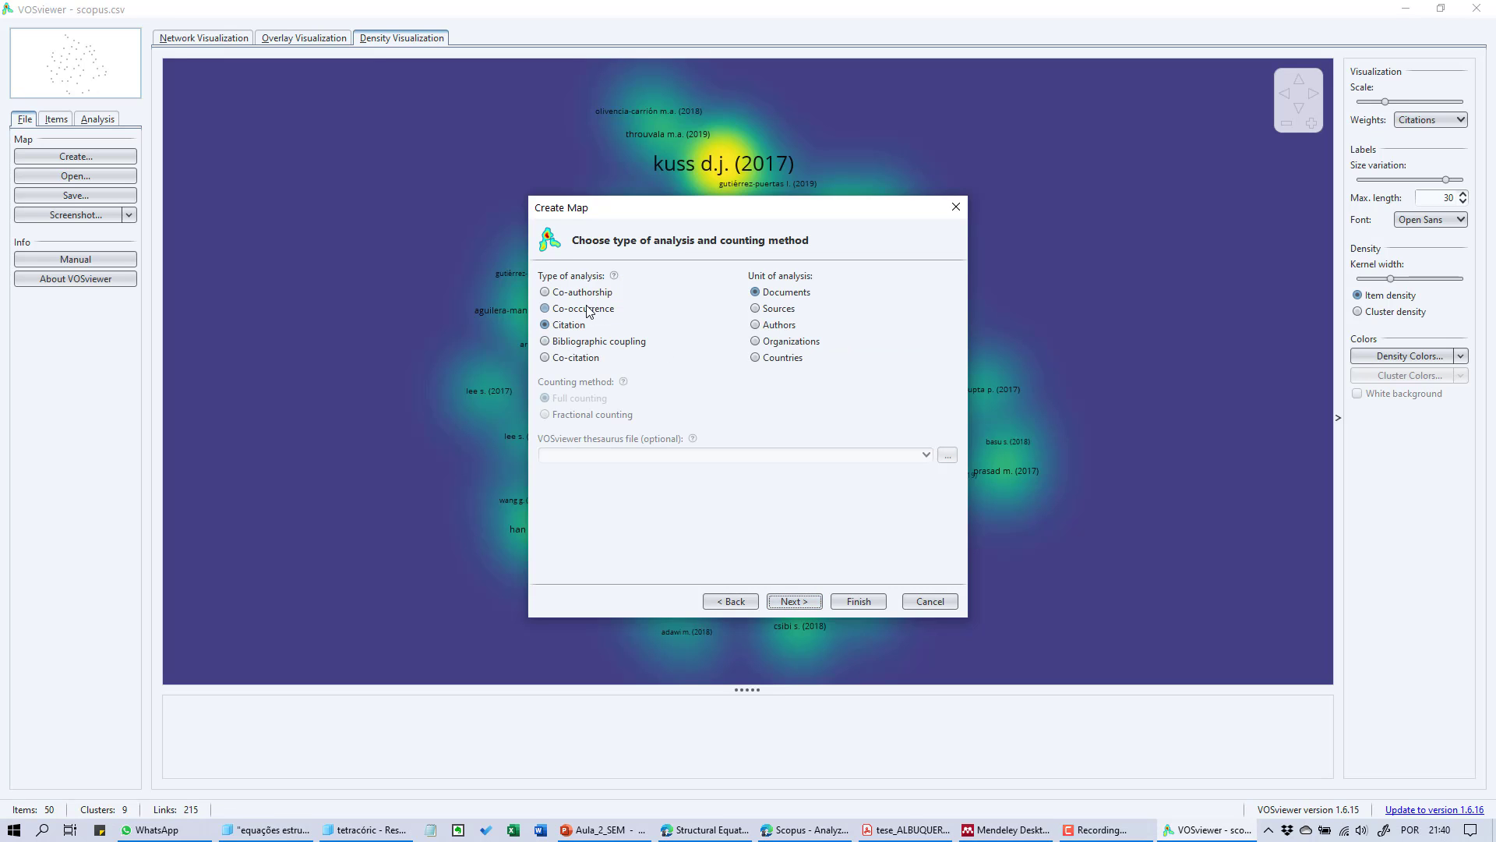
pyautogui.click(757, 310)
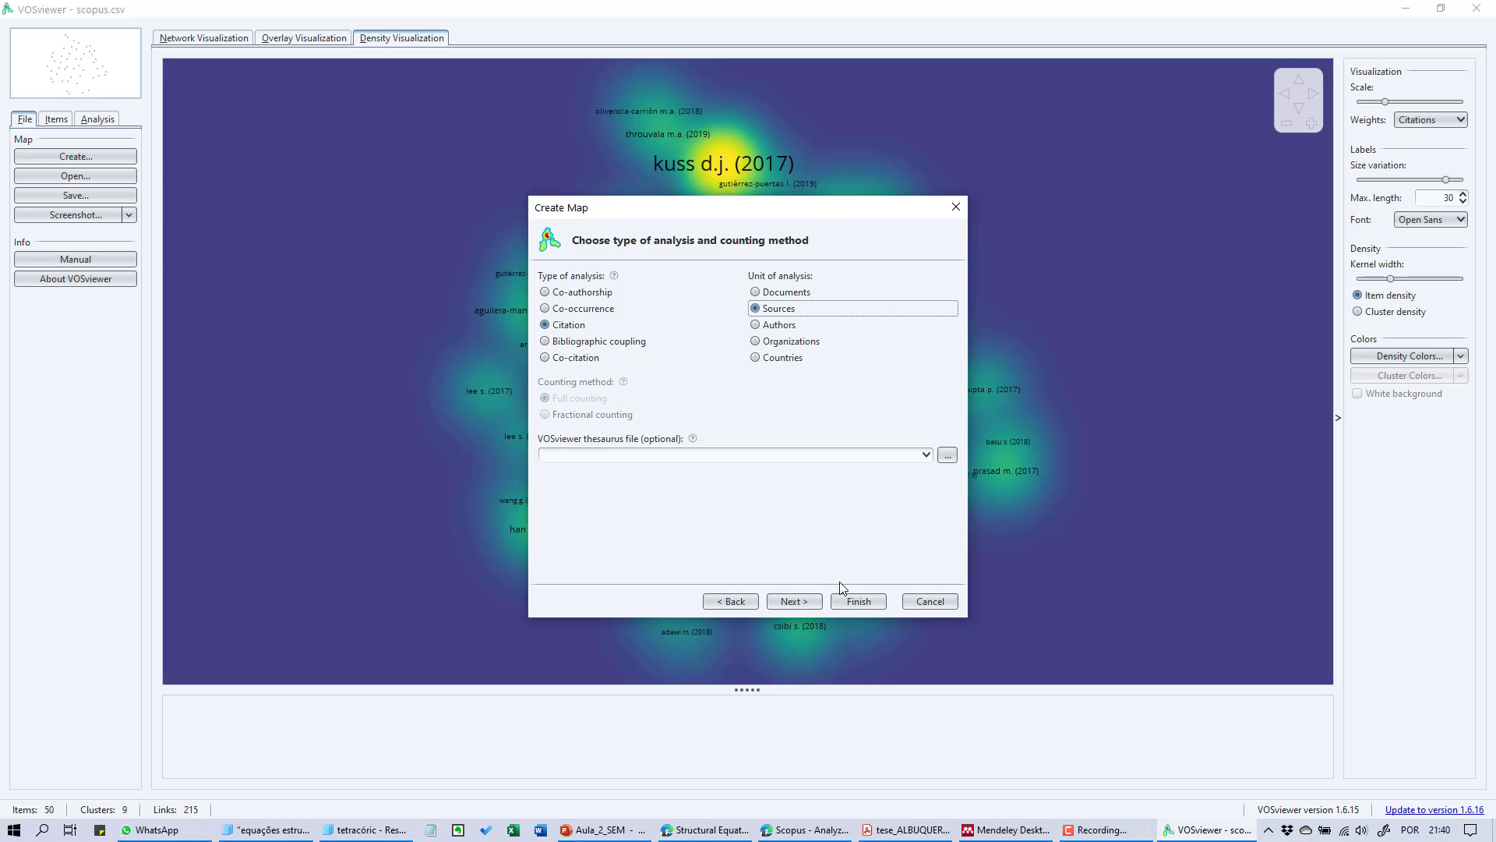
pyautogui.click(853, 605)
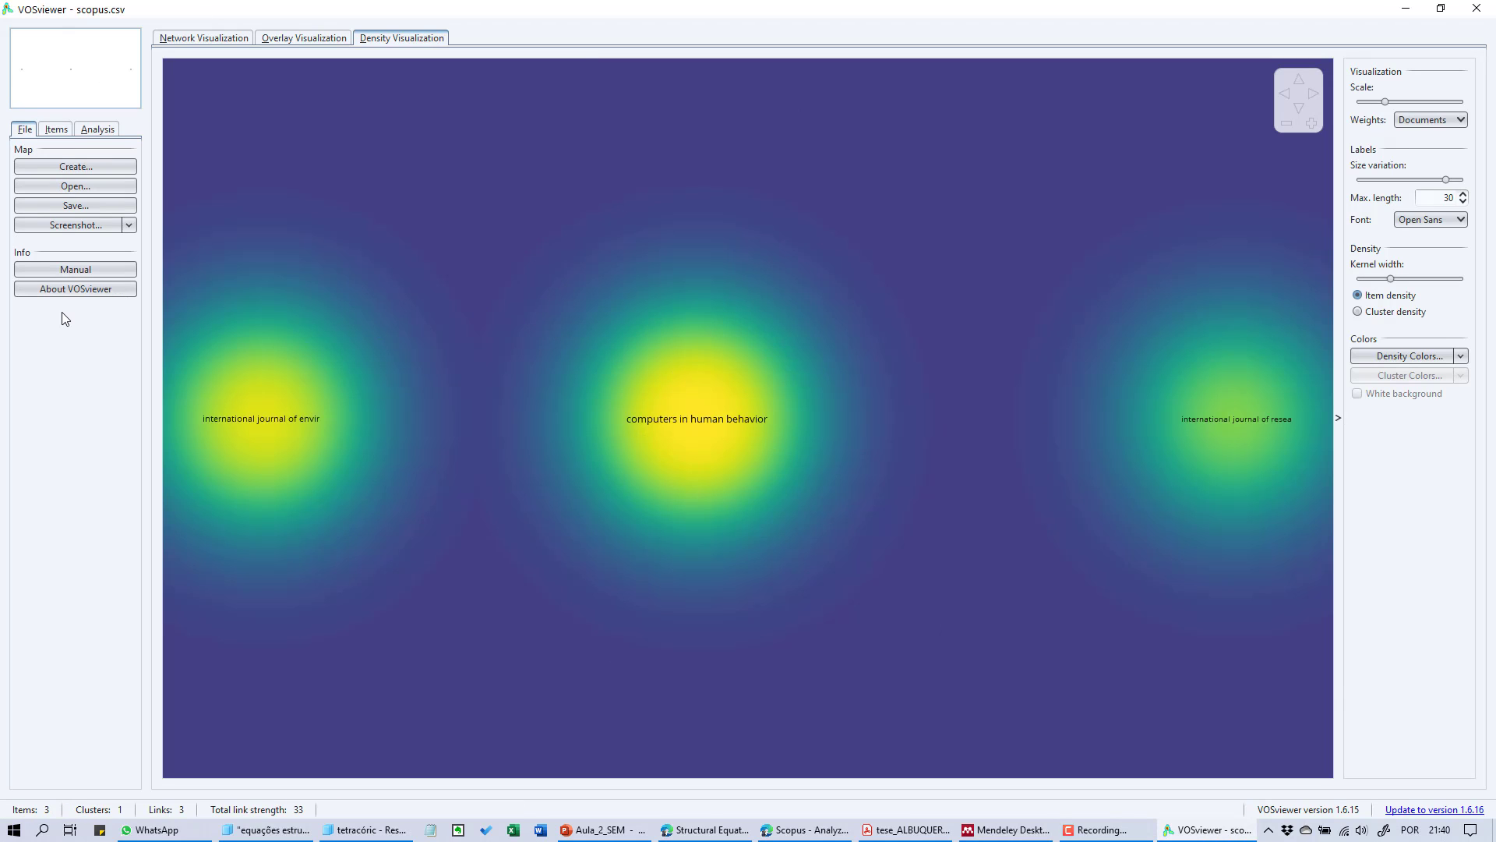
# Recreate the source citation map from the Scopus file with a minimum number of documents per source below 4
pyautogui.click(71, 167)
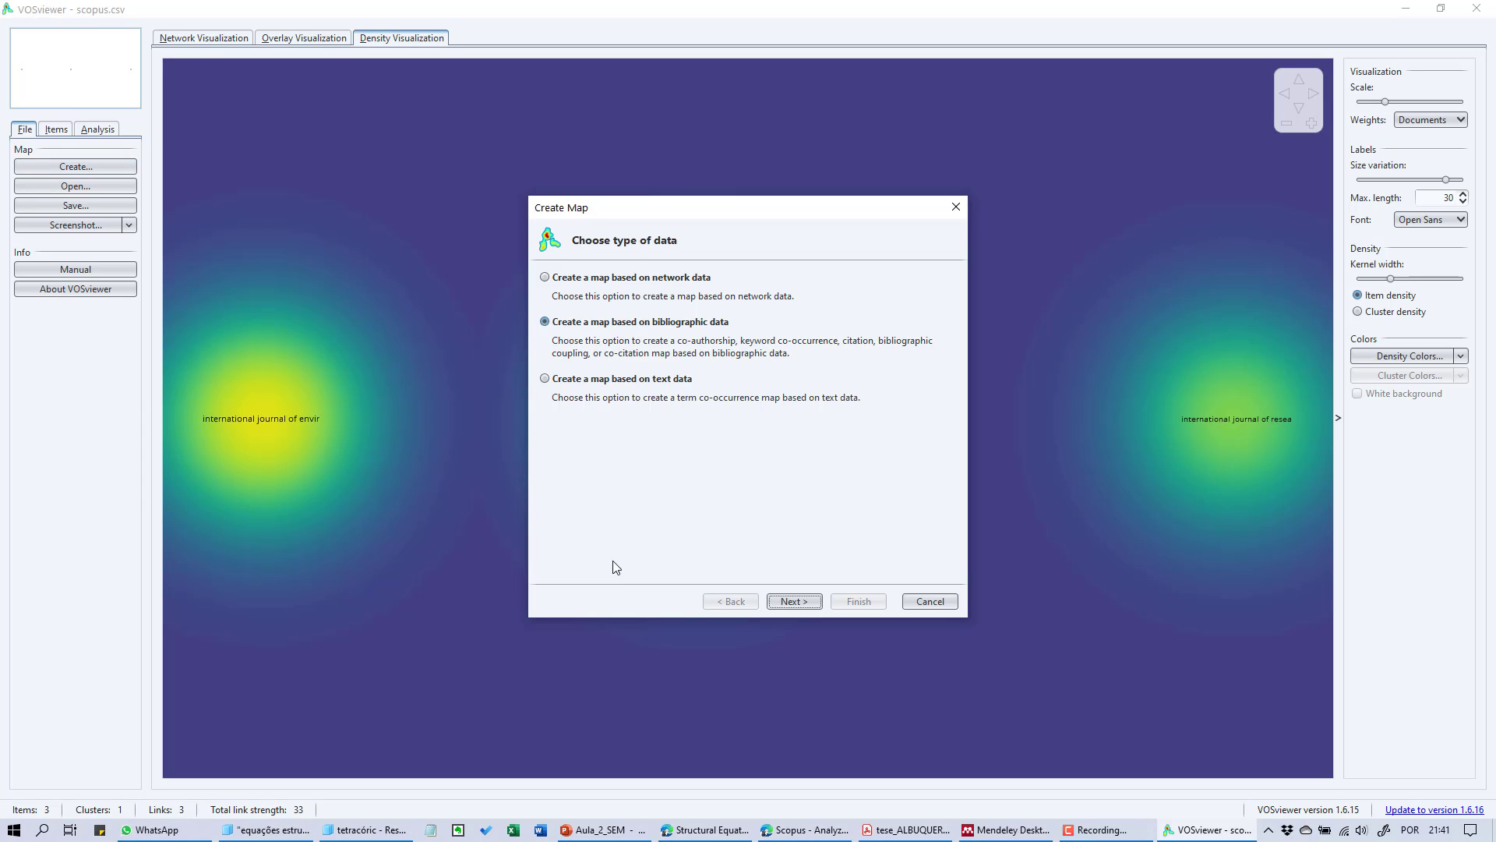
pyautogui.click(792, 602)
pyautogui.click(792, 602)
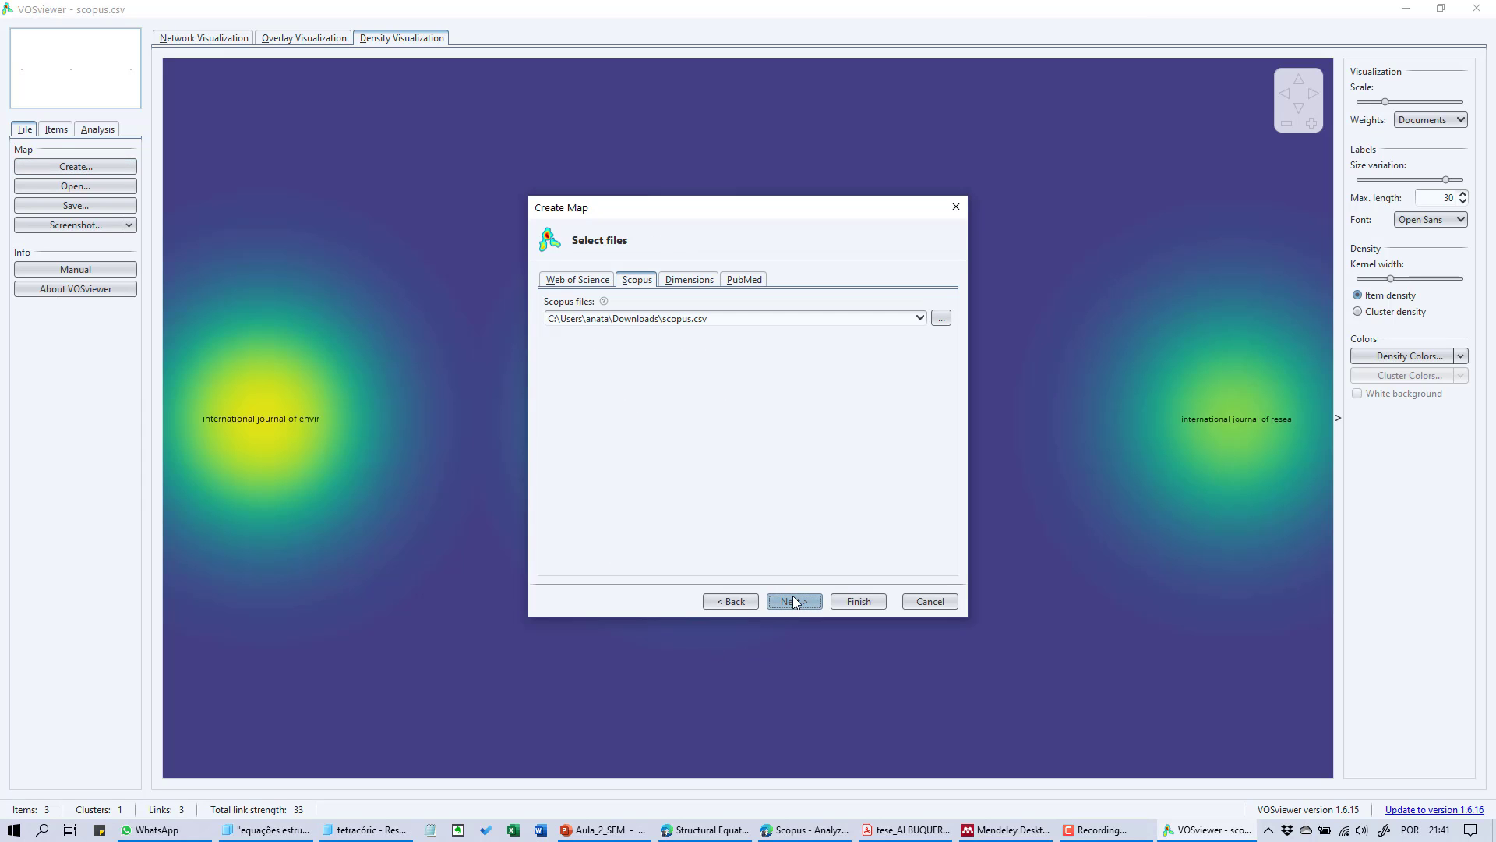
pyautogui.click(794, 602)
pyautogui.click(793, 602)
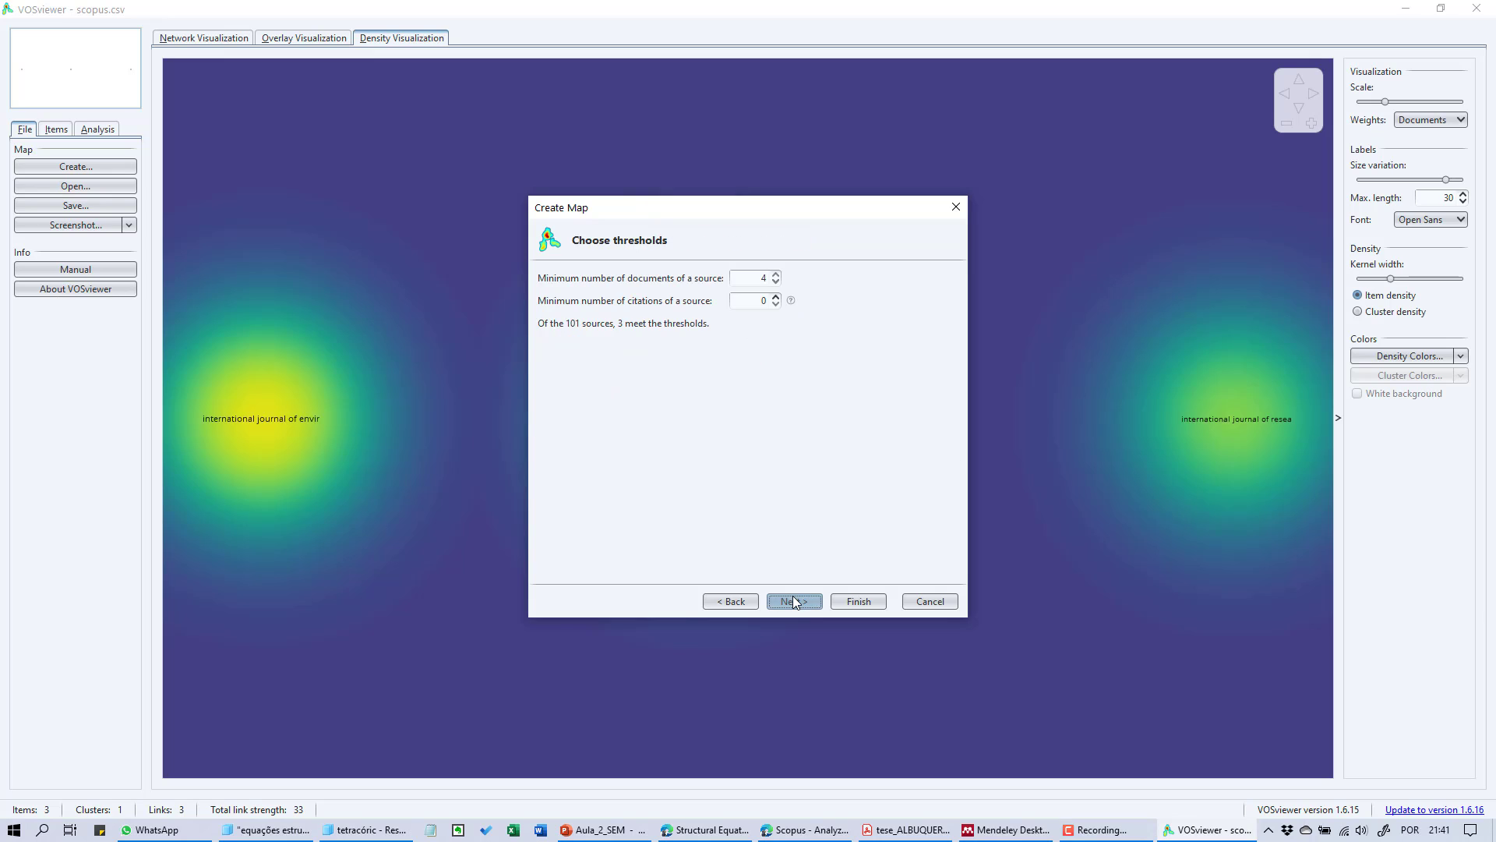
pyautogui.click(775, 282)
pyautogui.click(848, 601)
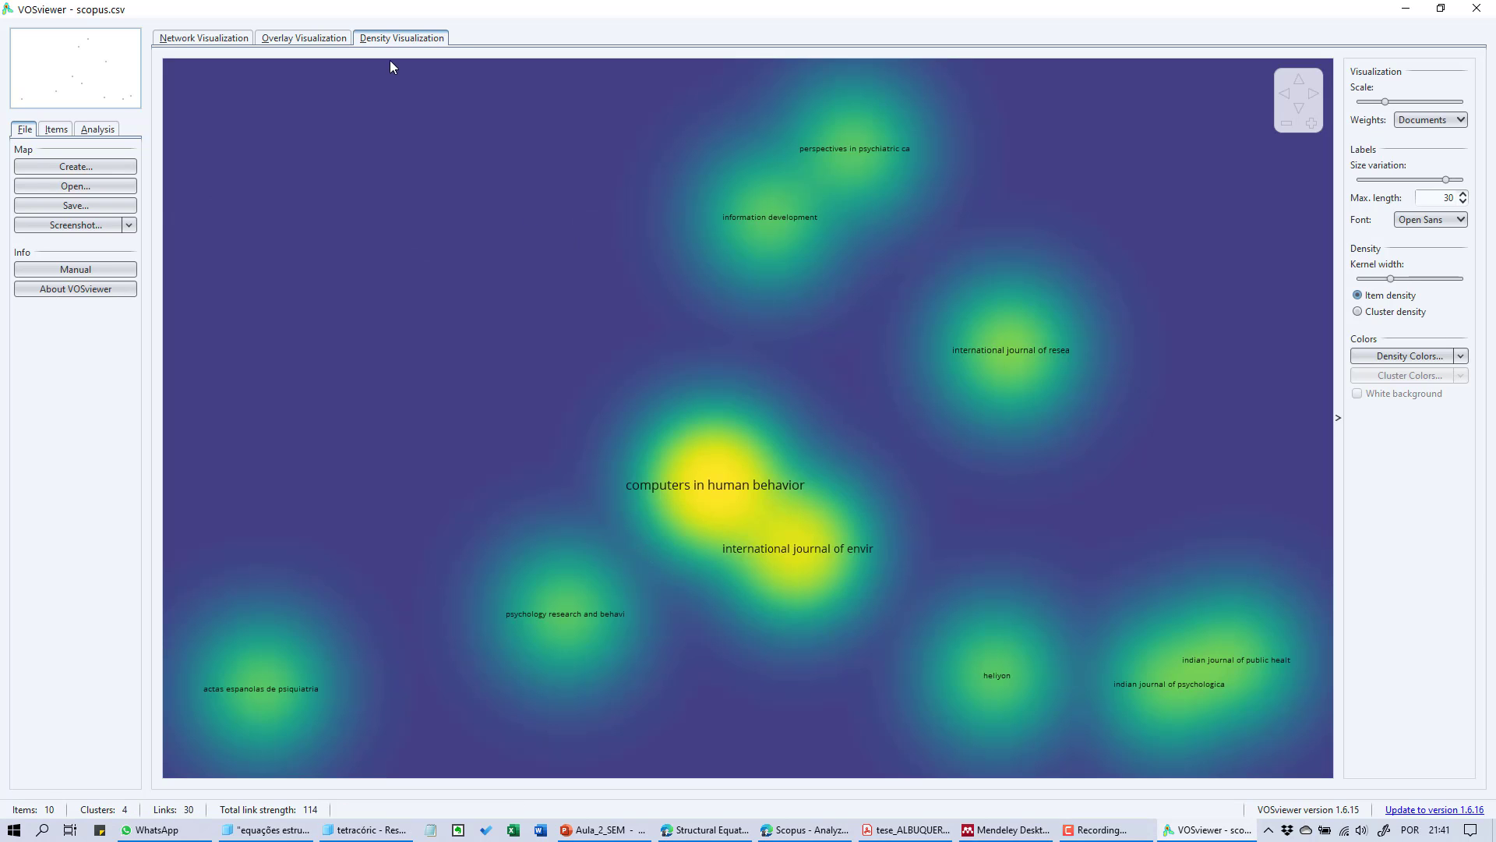
# Show the source map as a network visualization, list its journals by cluster, and collapse Cluster 1
pyautogui.click(228, 39)
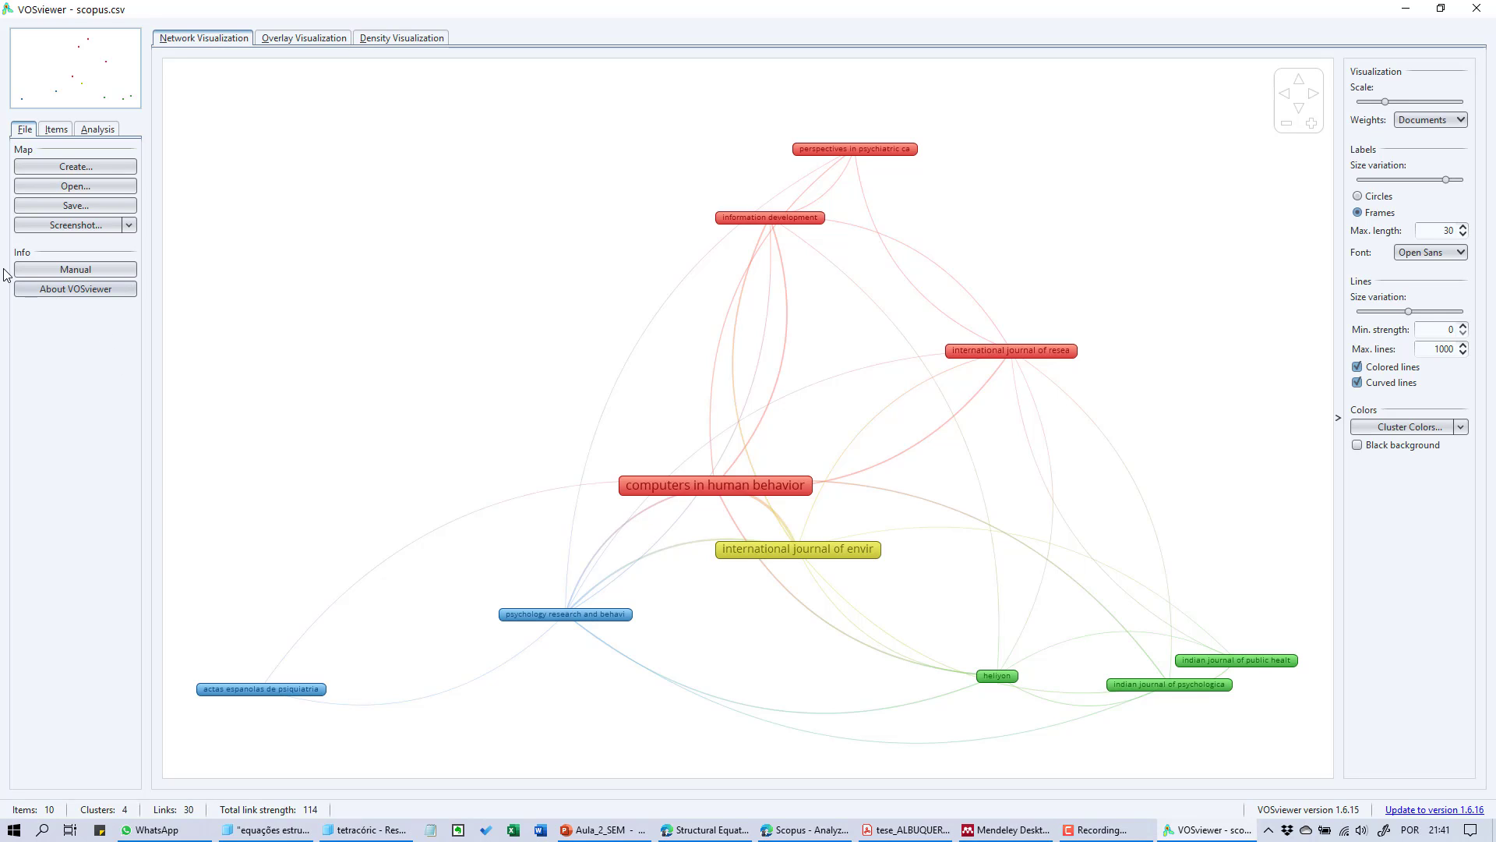
pyautogui.click(54, 131)
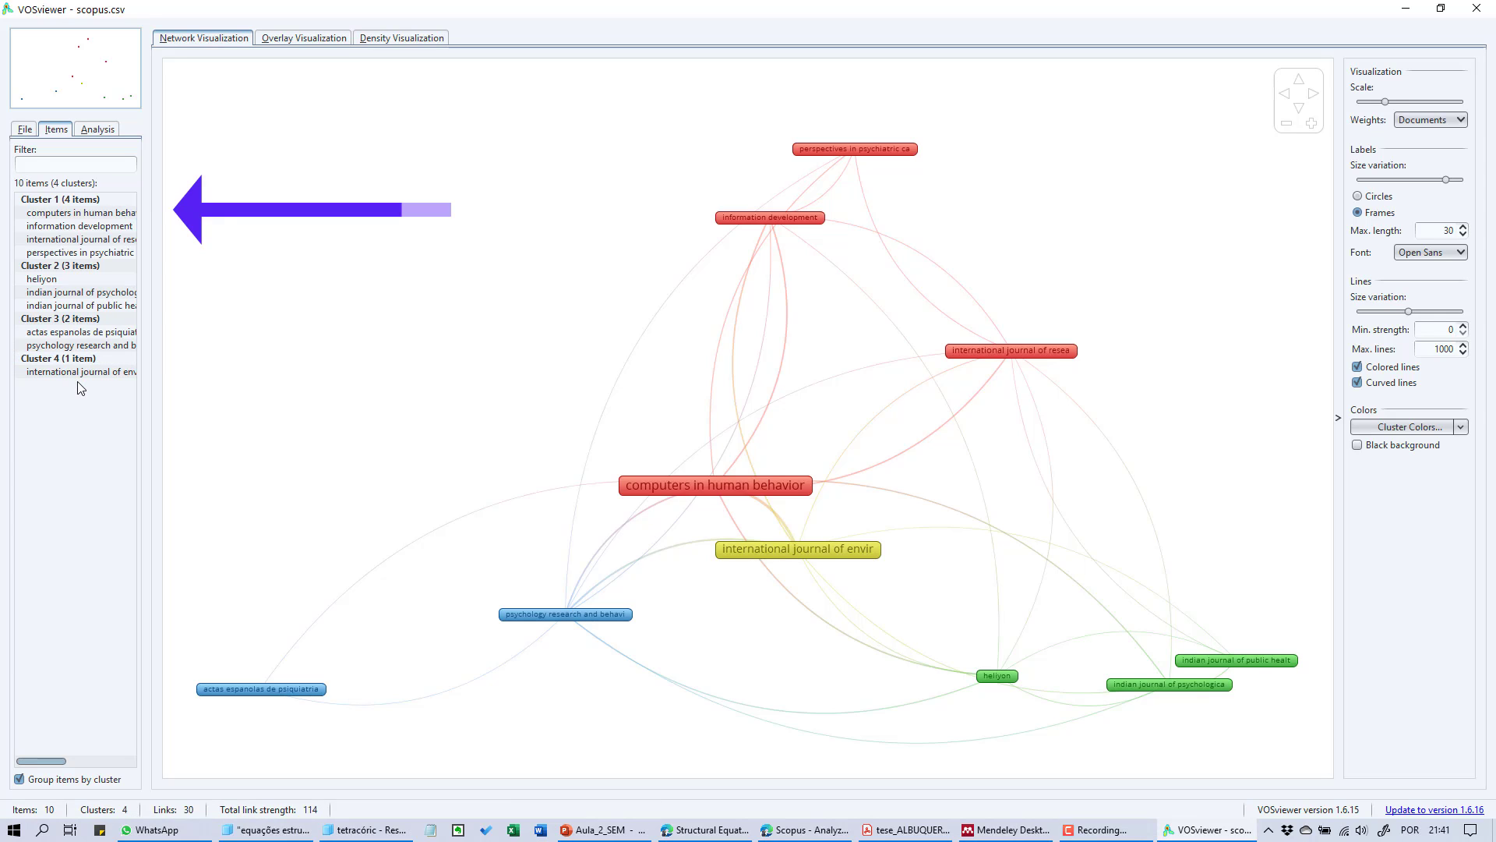
pyautogui.doubleClick(85, 205)
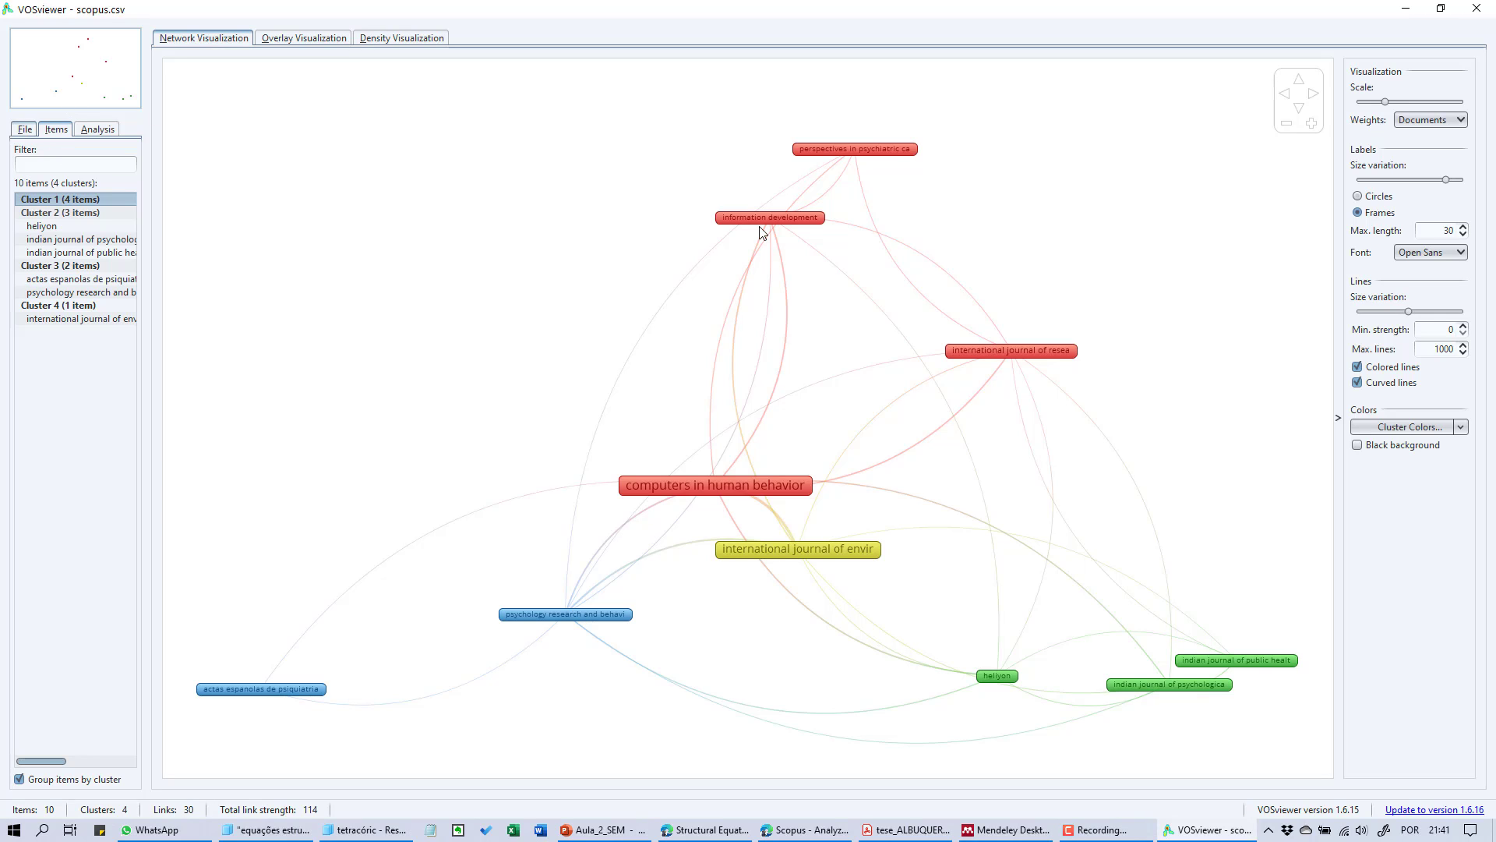
# Start another bibliographic map from scopus.csv, choosing citation analysis with documents as the unit of analysis
pyautogui.click(24, 129)
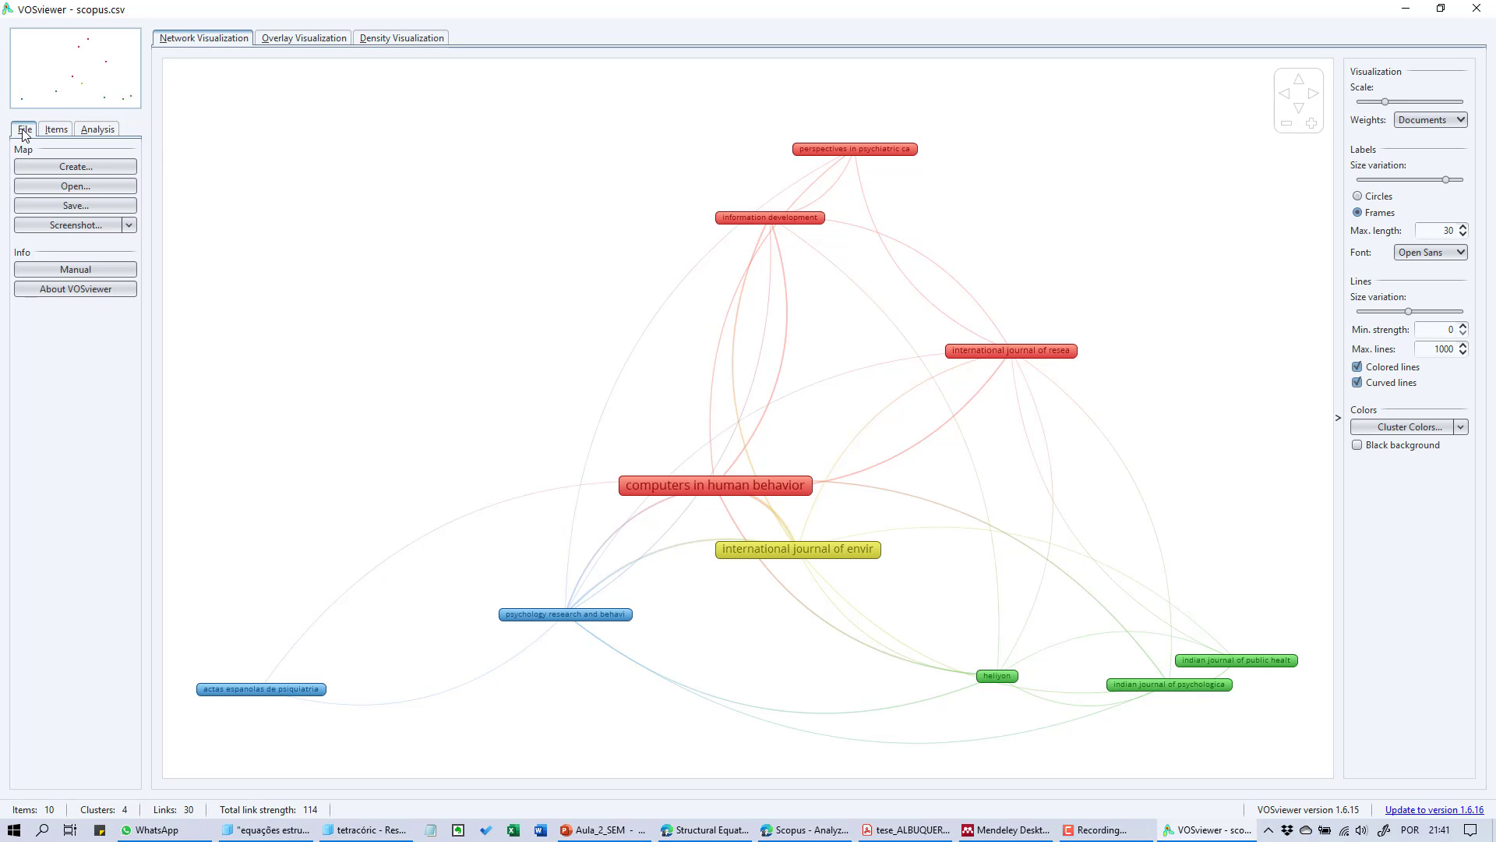
pyautogui.click(76, 166)
pyautogui.click(794, 601)
pyautogui.click(794, 601)
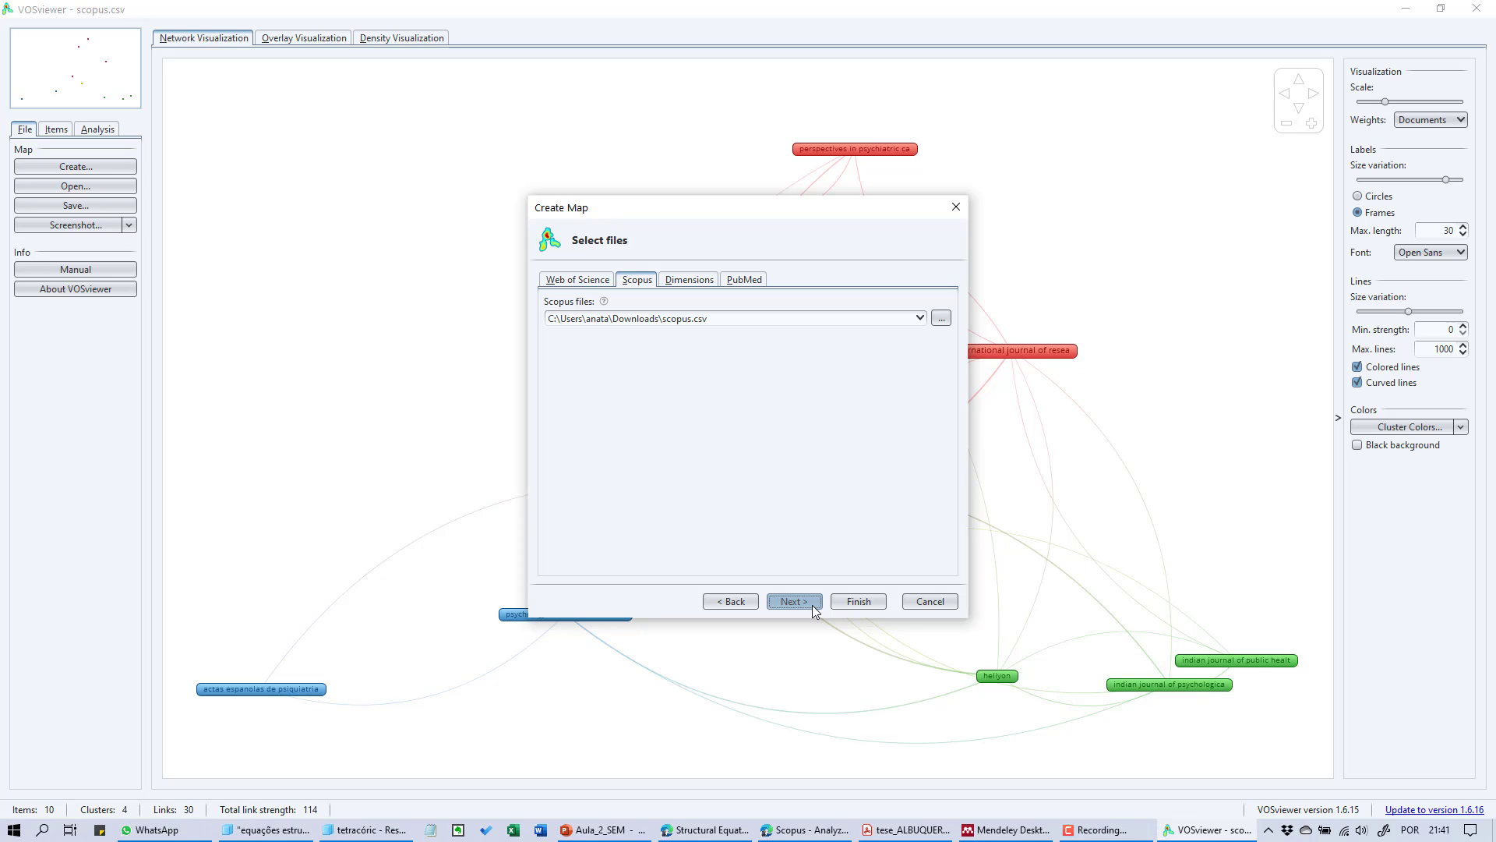
pyautogui.click(794, 601)
pyautogui.click(753, 309)
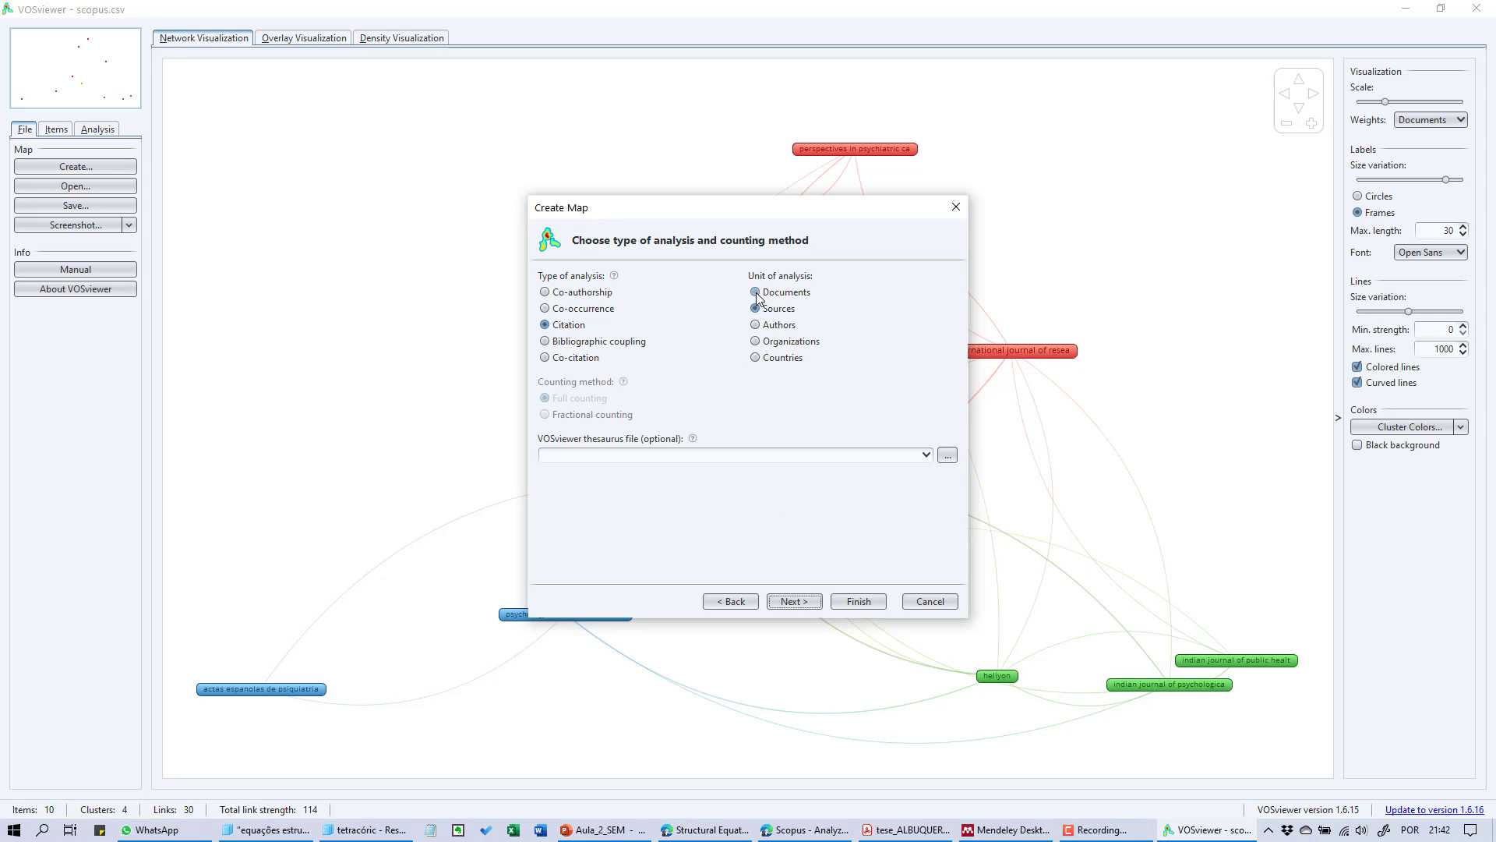
pyautogui.click(756, 293)
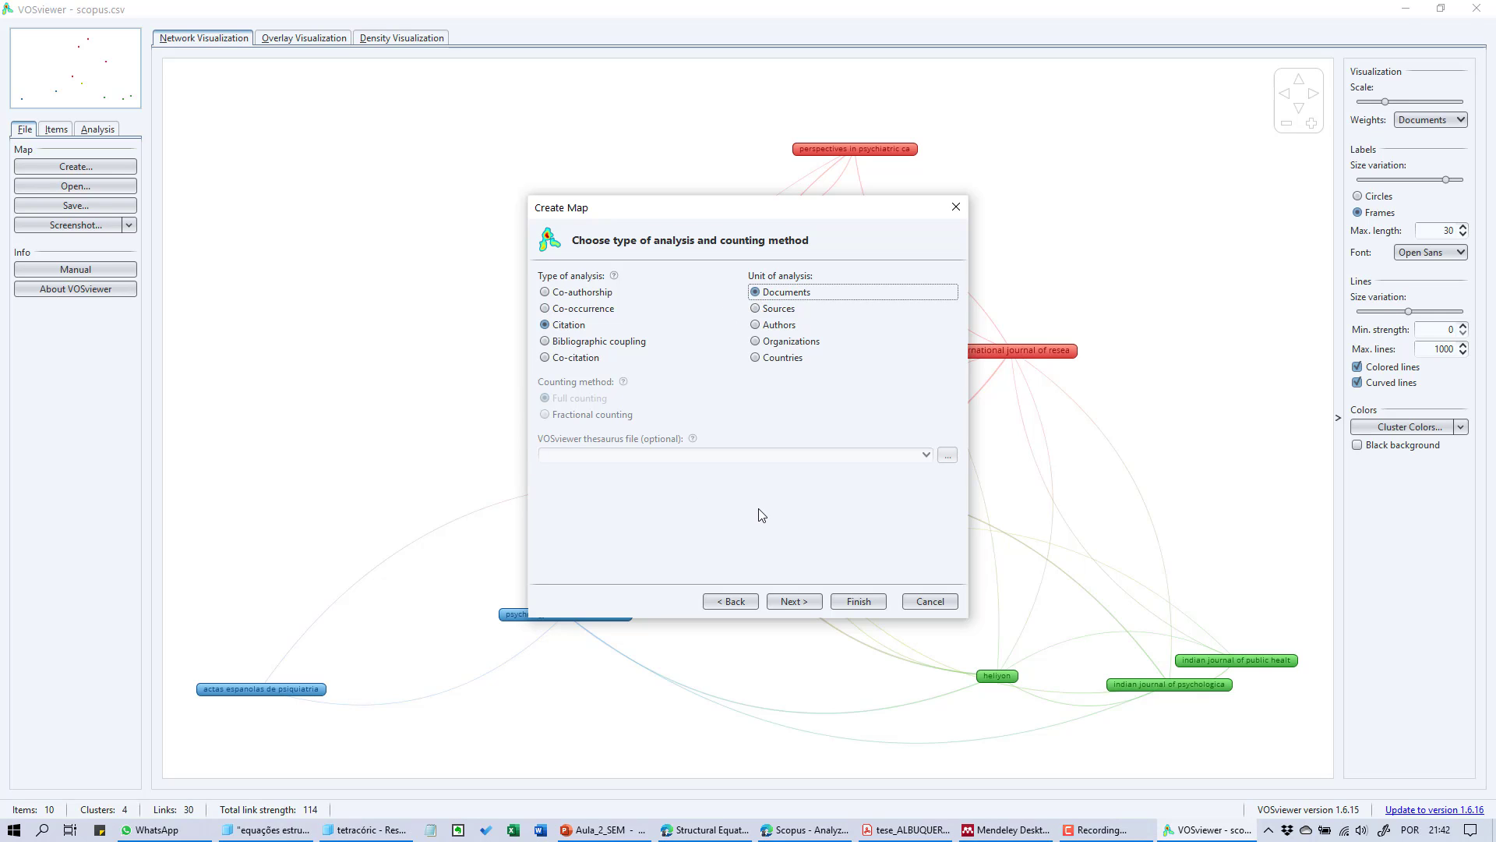
# Raise the minimum number of citations per document above 6 and generate the new document citation network
pyautogui.click(794, 601)
pyautogui.click(790, 279)
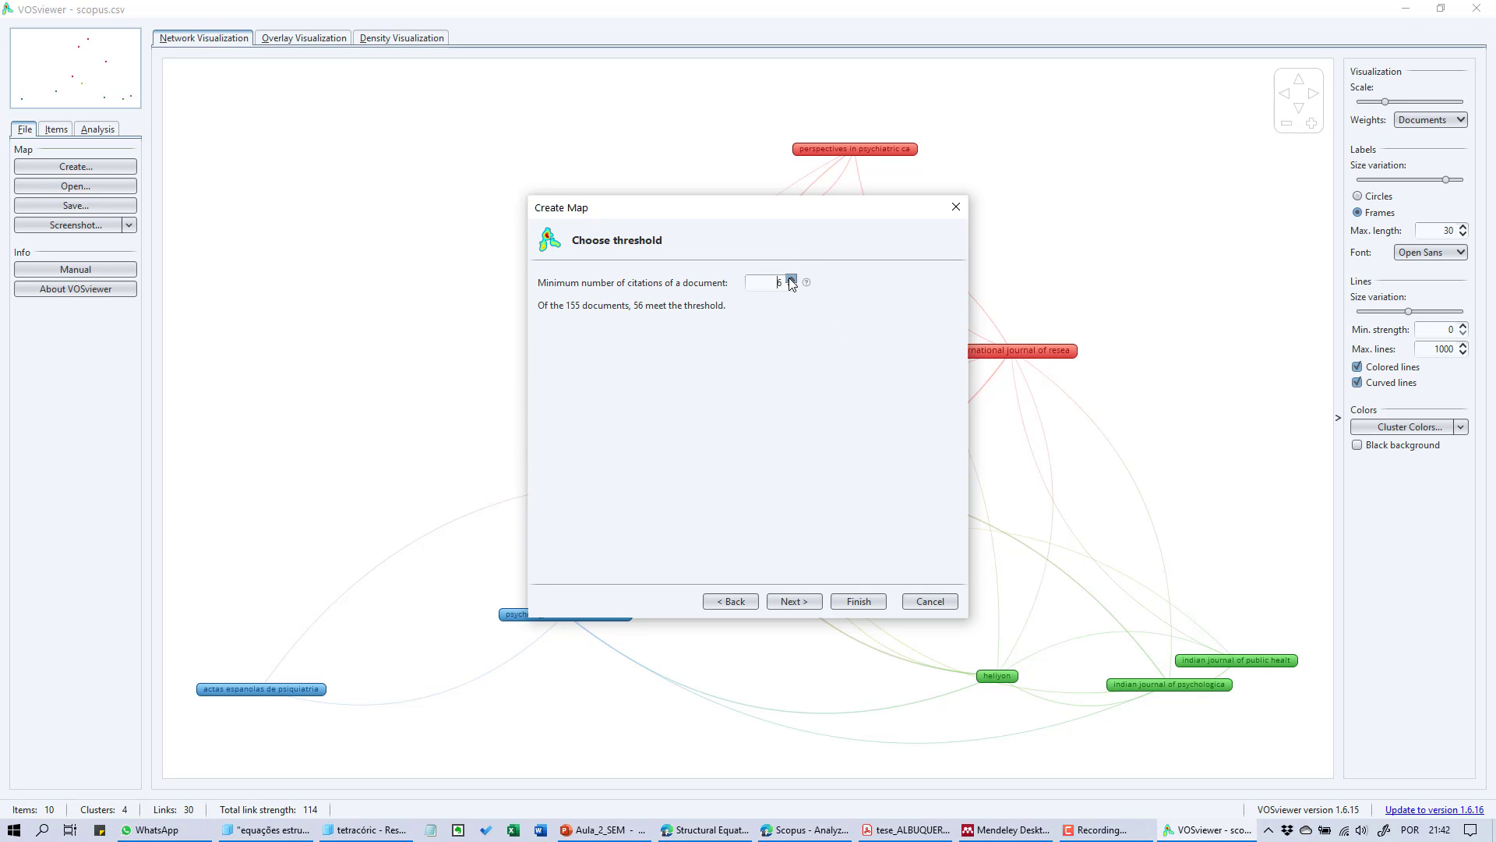
pyautogui.click(794, 601)
pyautogui.click(858, 600)
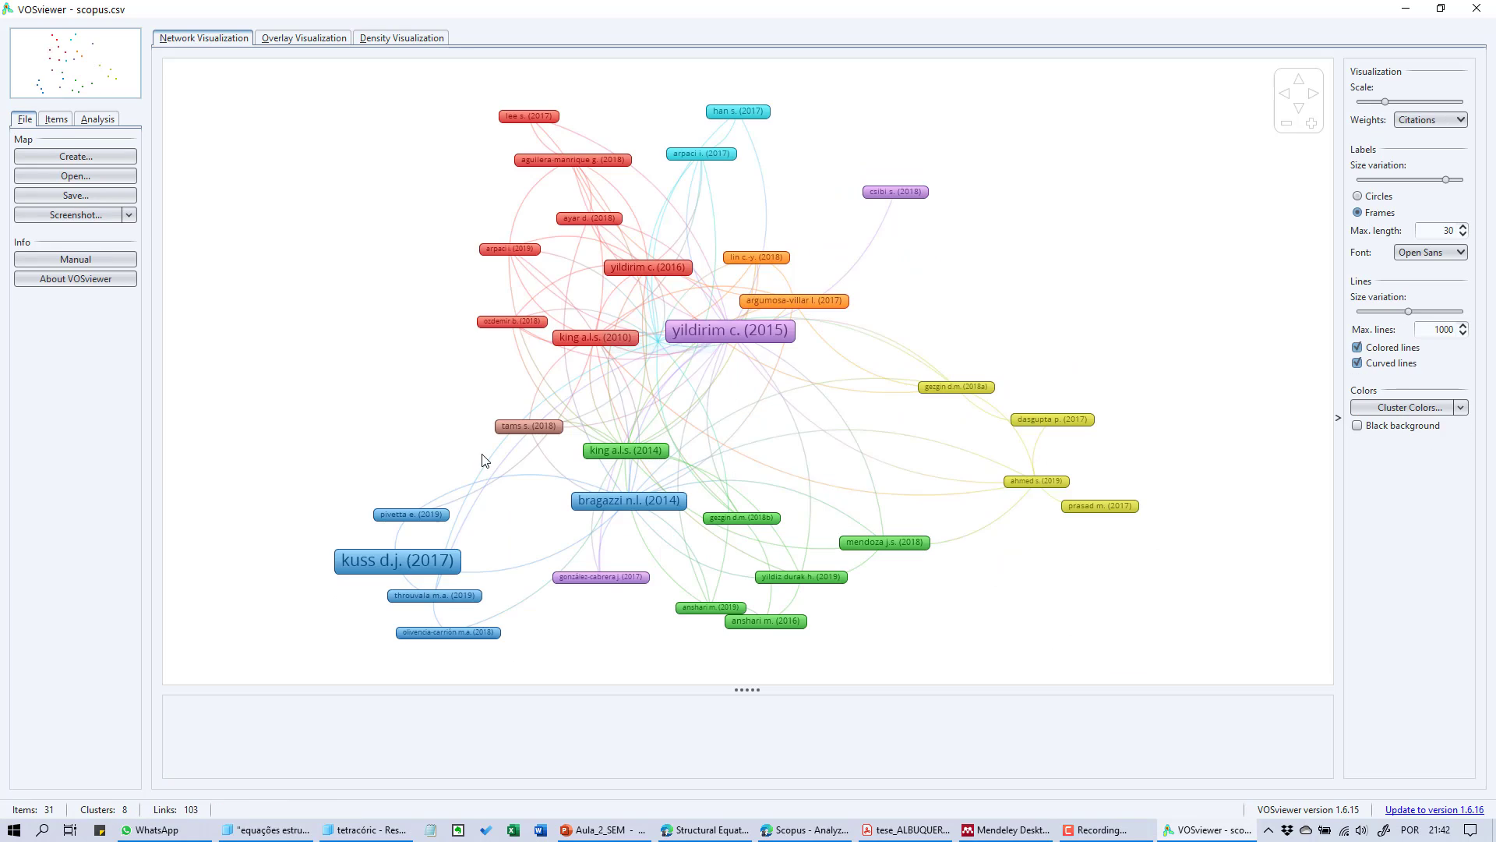
# Open the article "Social Networking Sites and Addiction: Ten Lessons Learned" from its map node, dismiss the cookie notice, and return to VOSviewer
pyautogui.moveTo(733, 337)
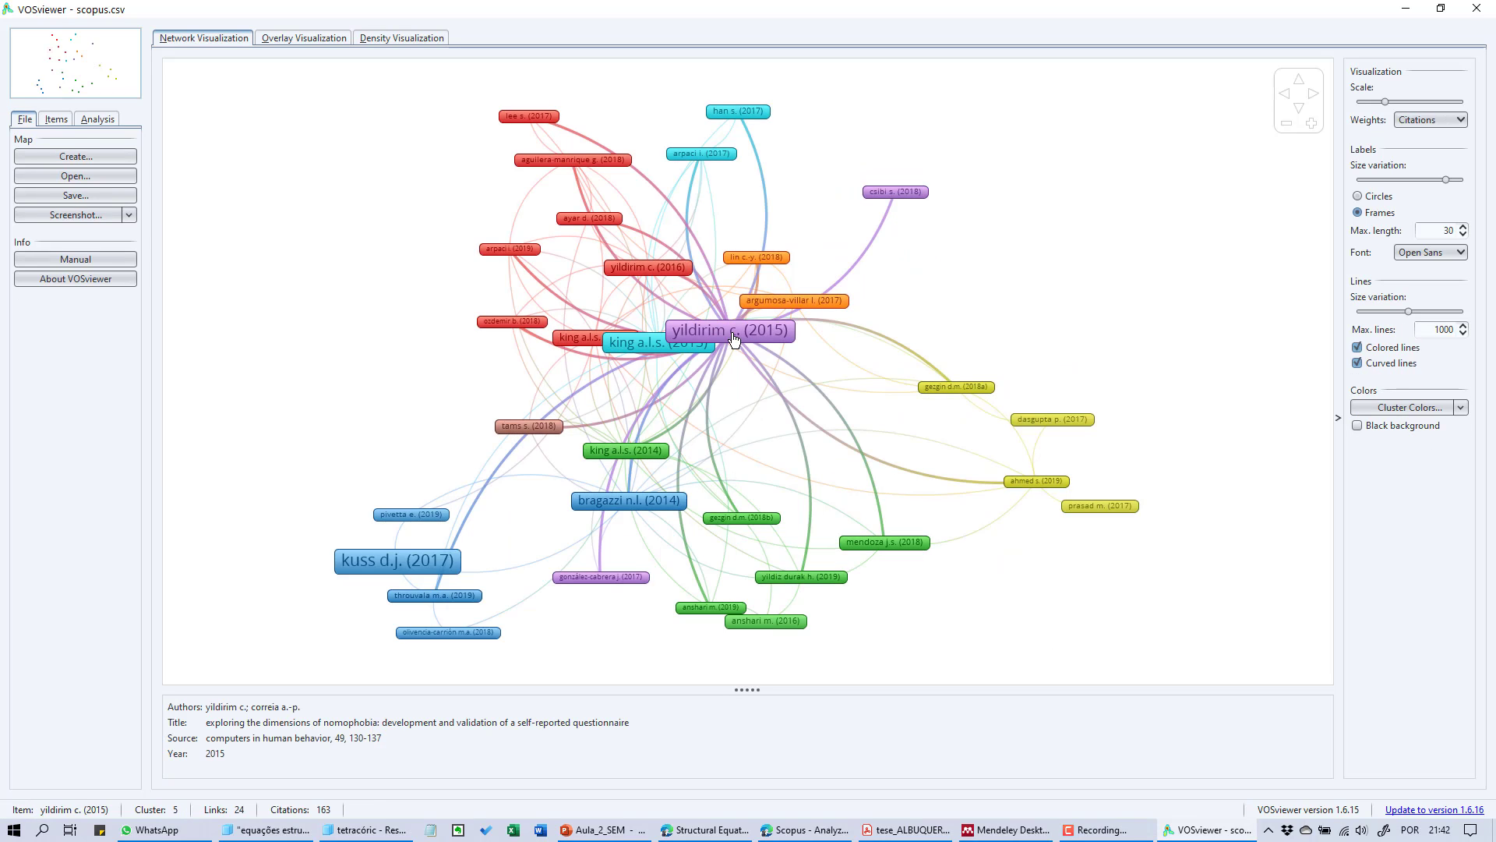
pyautogui.moveTo(408, 572)
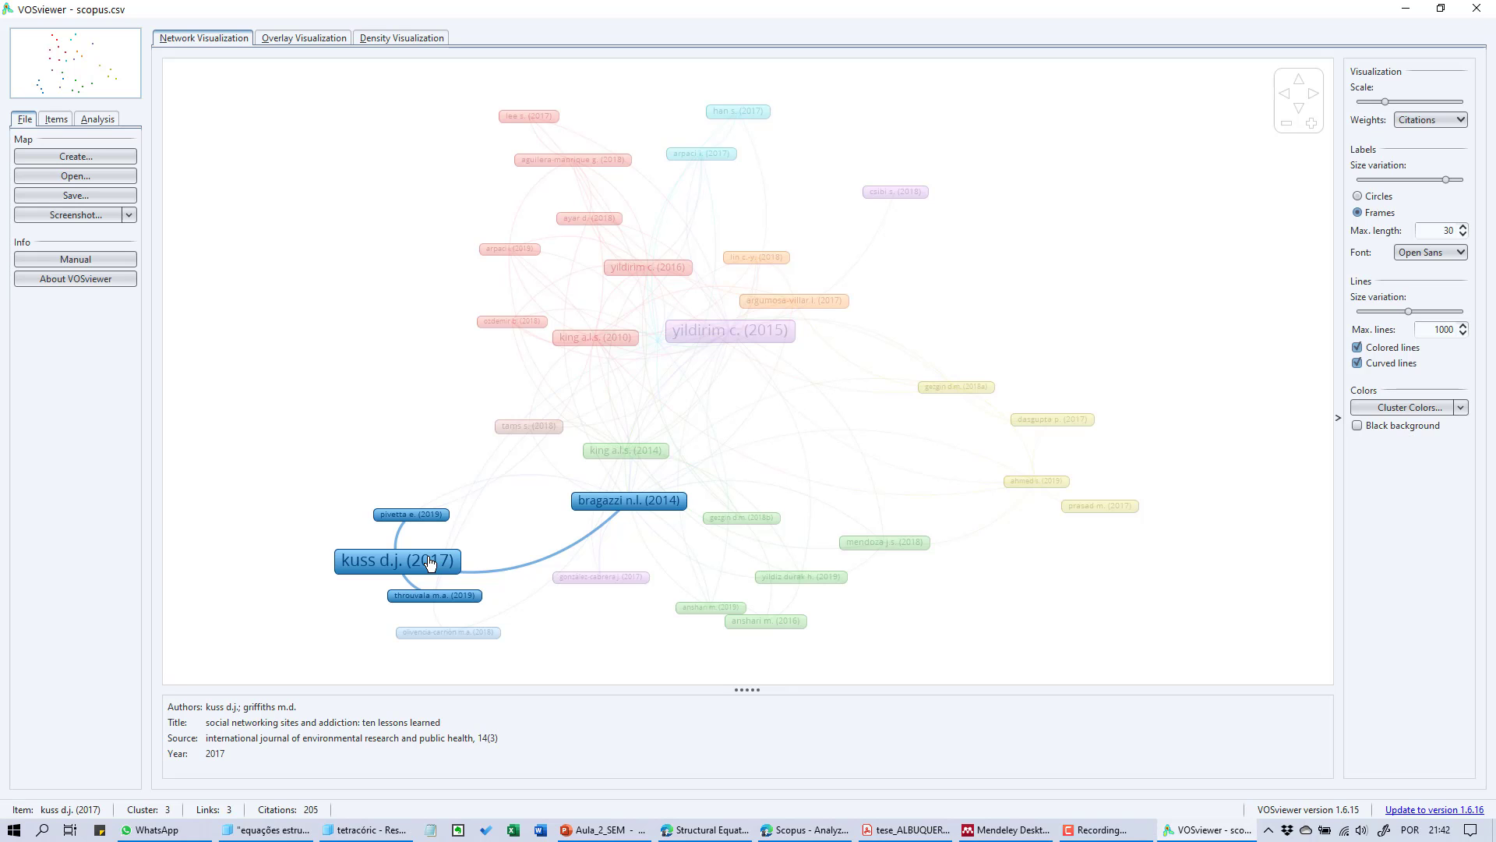
pyautogui.click(431, 563)
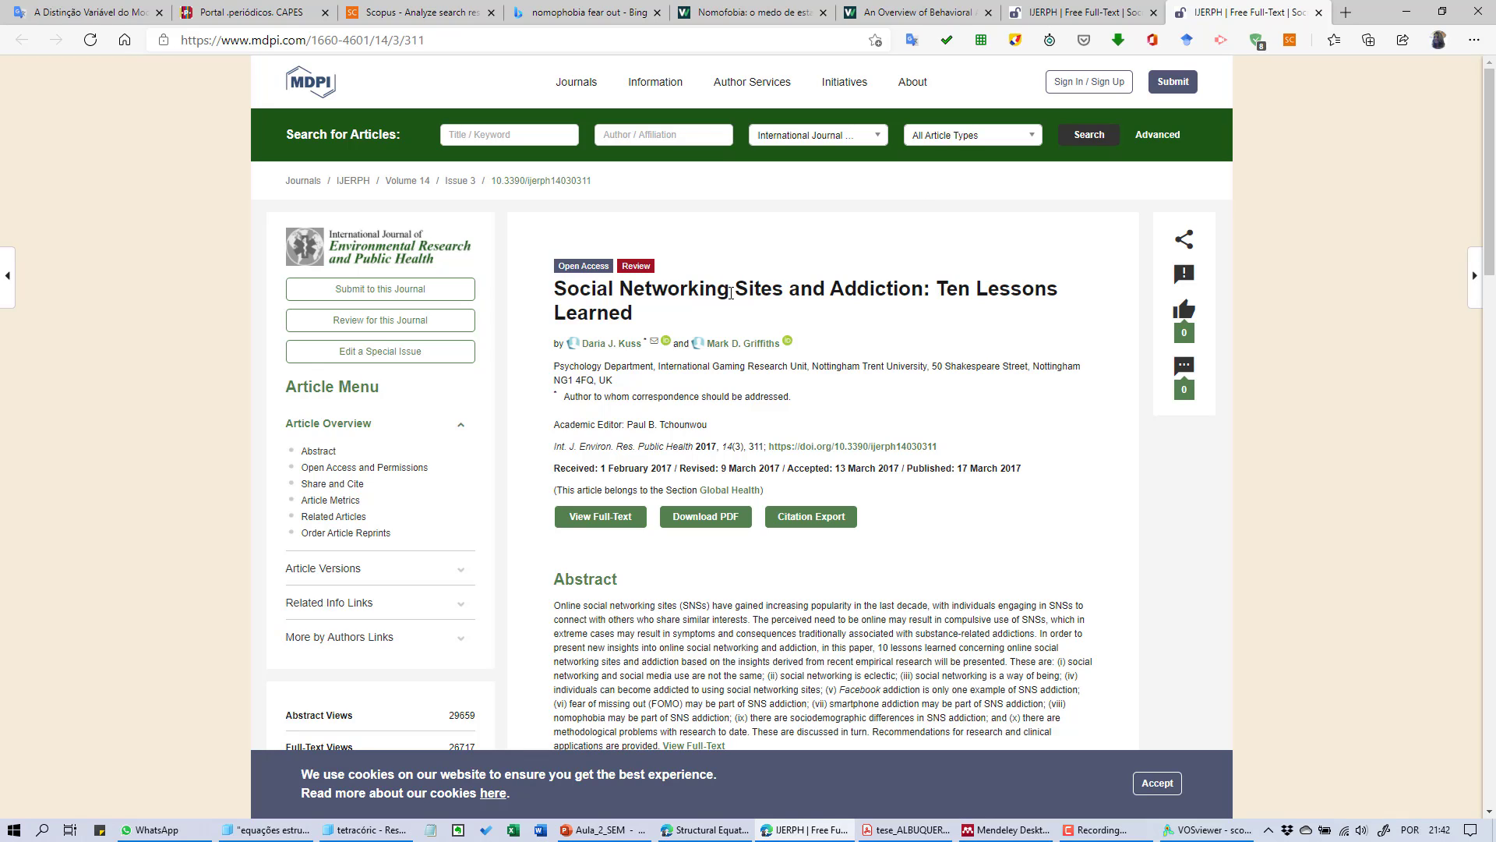
pyautogui.click(1157, 783)
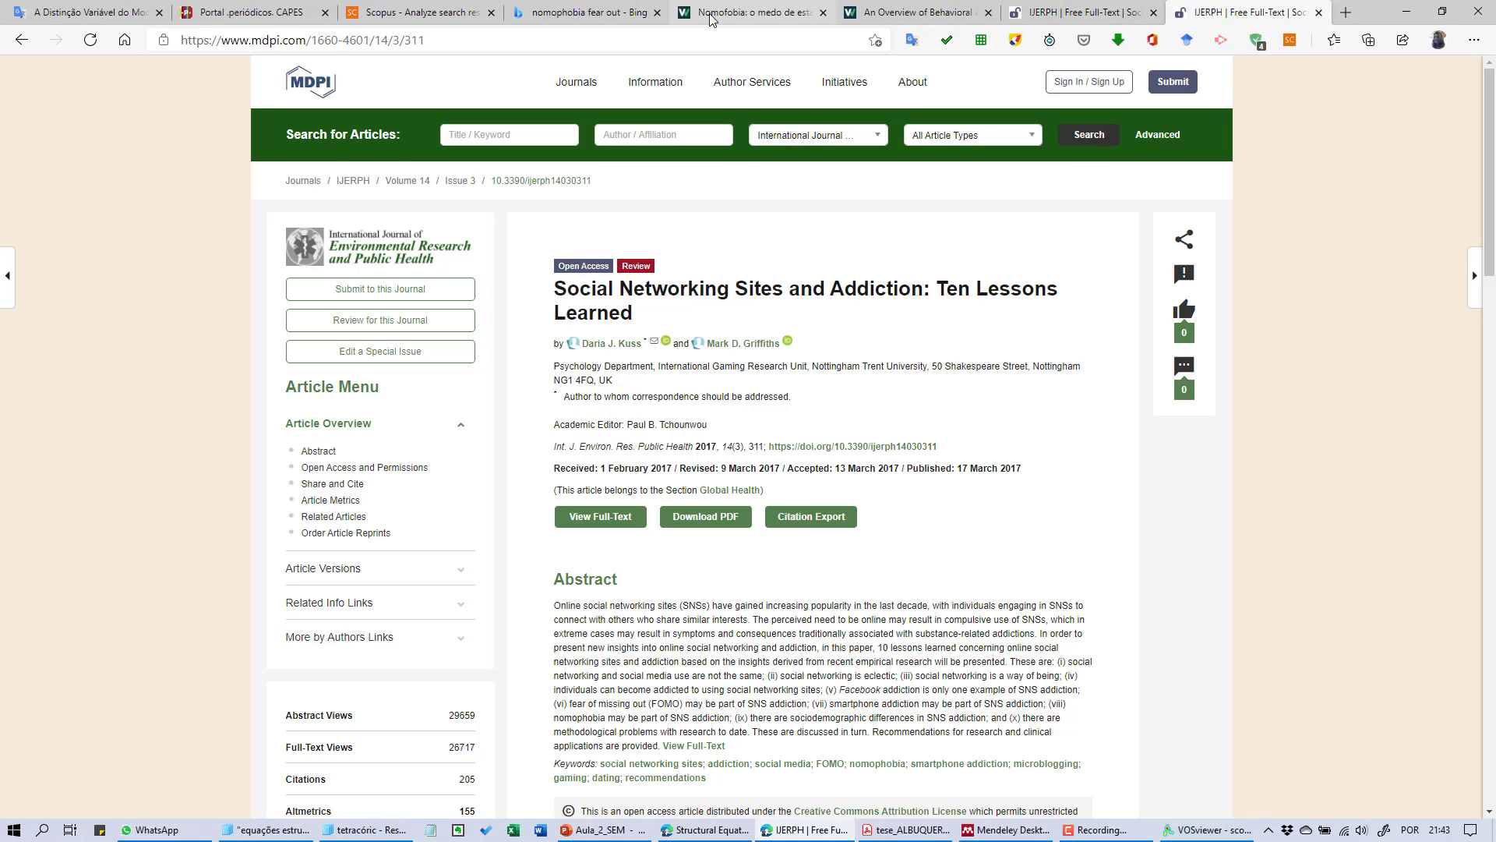
pyautogui.click(377, 21)
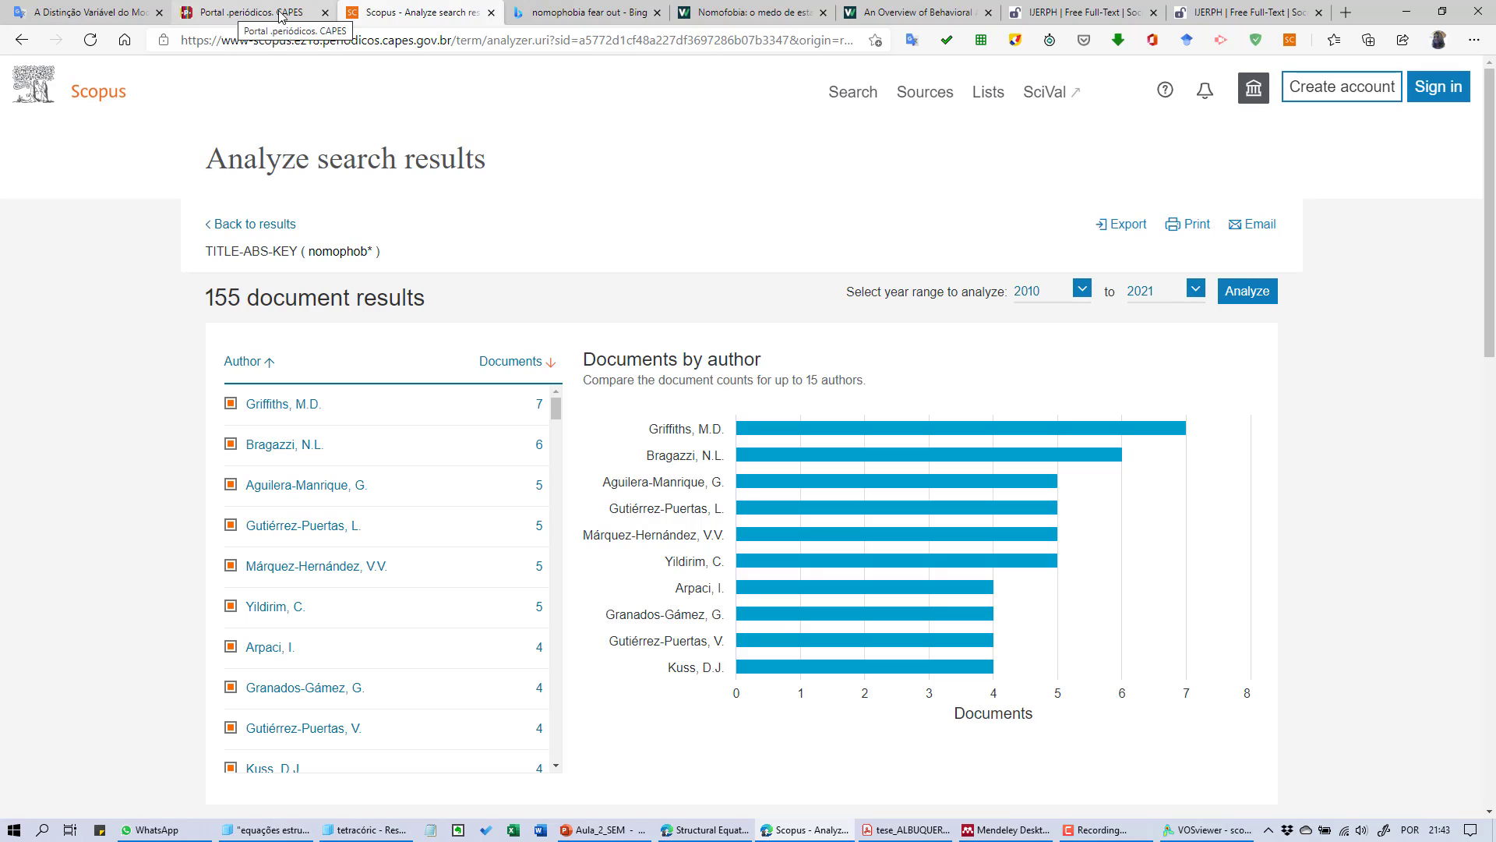
pyautogui.click(1207, 830)
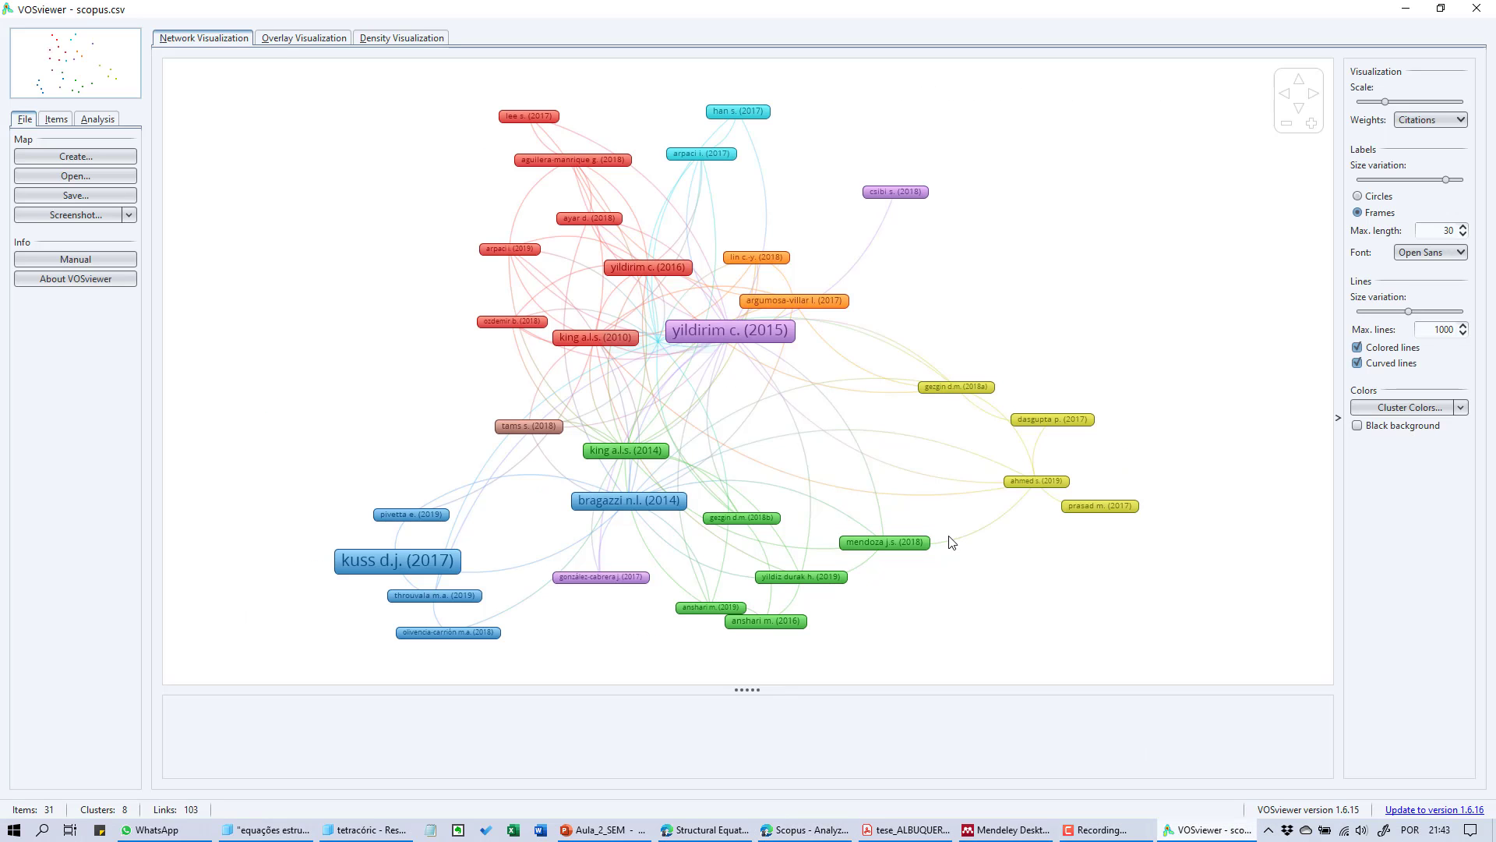
# Start a new map based on text data, with bibliographic database files as the data source
pyautogui.click(73, 159)
pyautogui.click(545, 378)
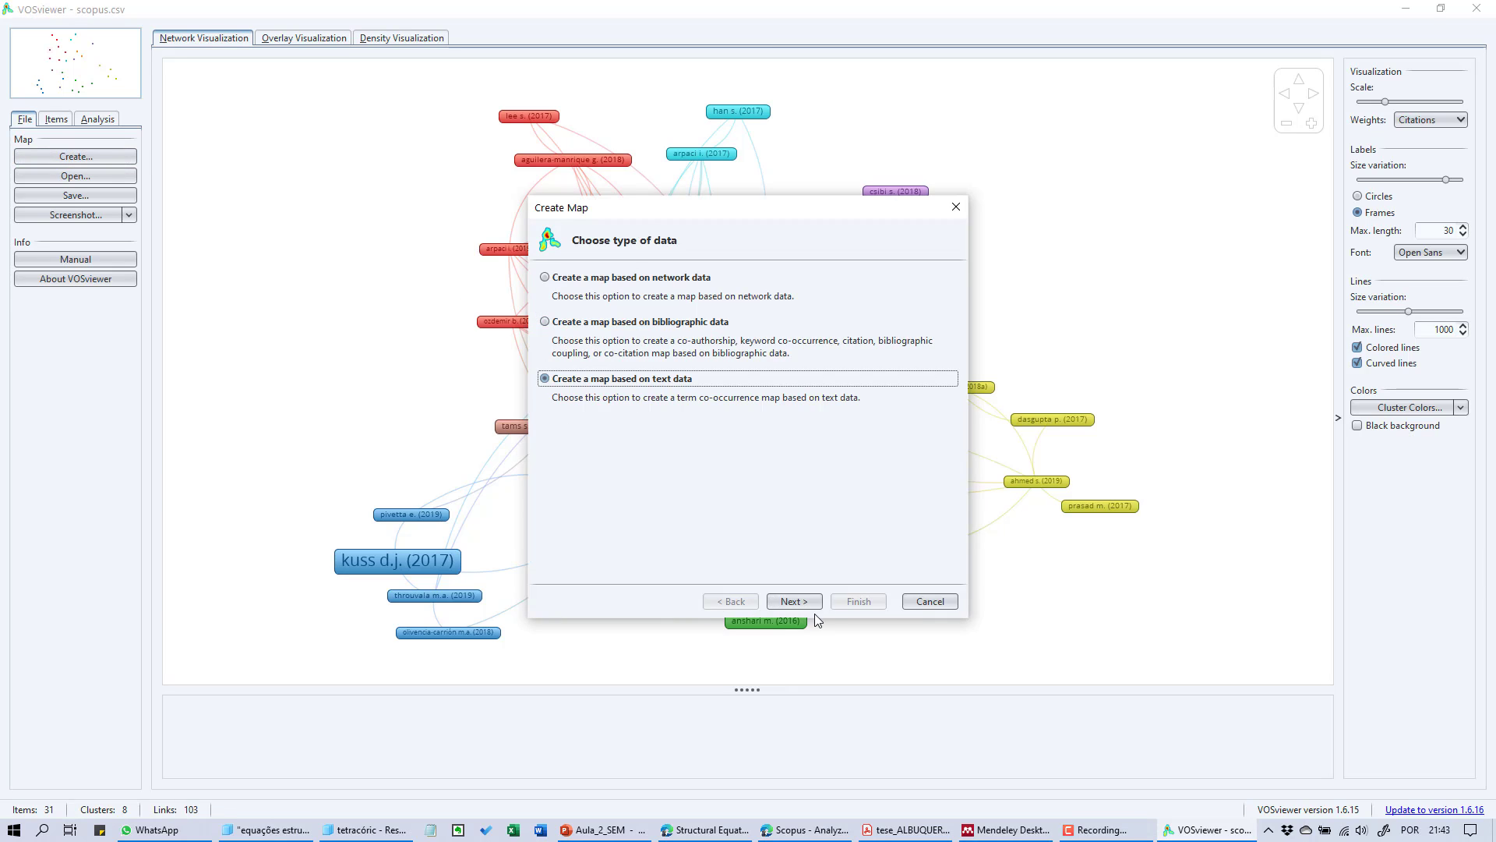
pyautogui.click(803, 602)
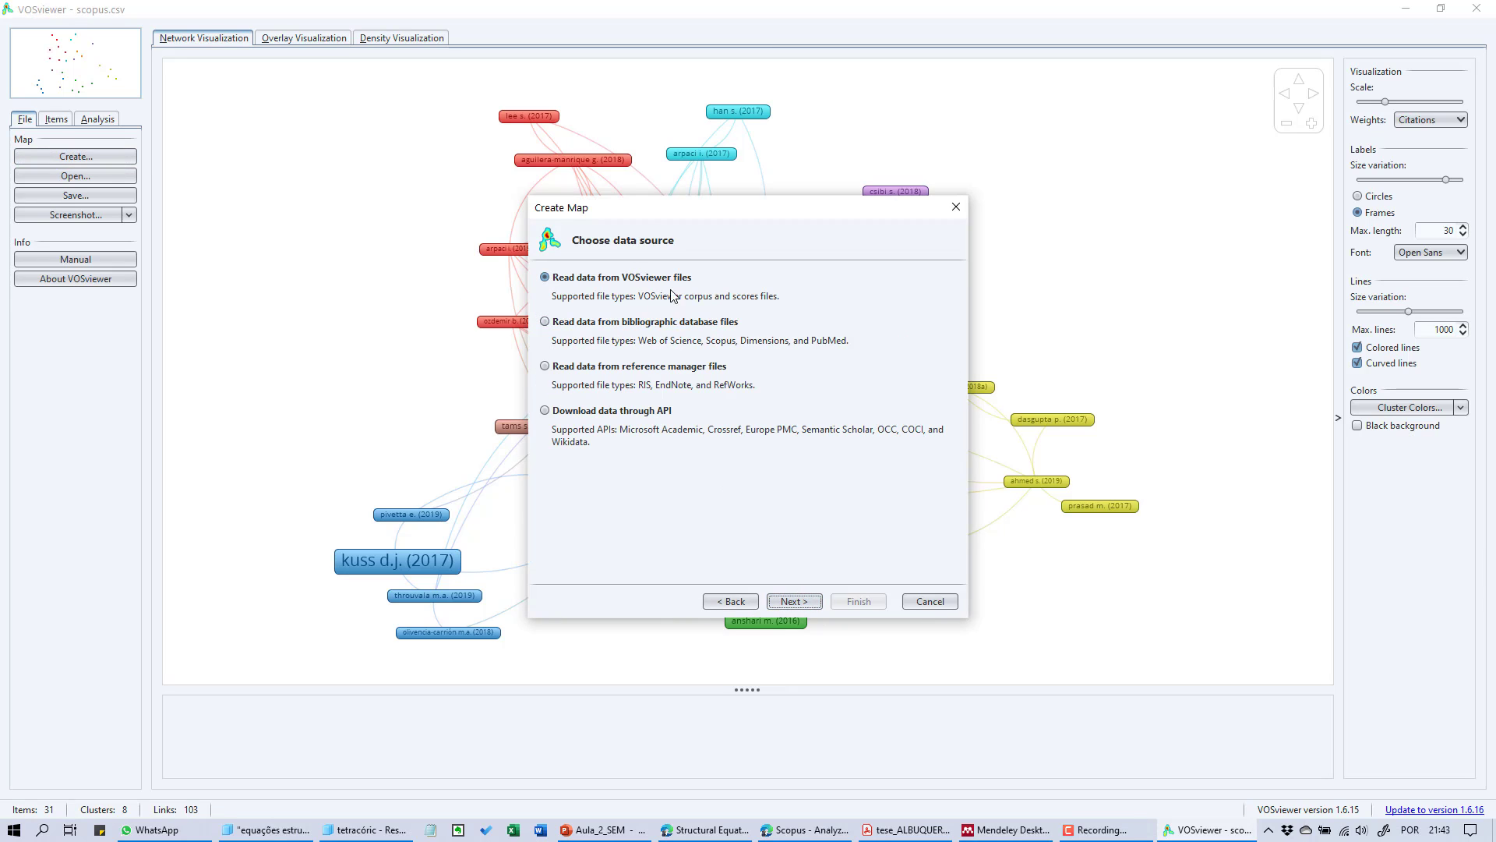
pyautogui.click(670, 322)
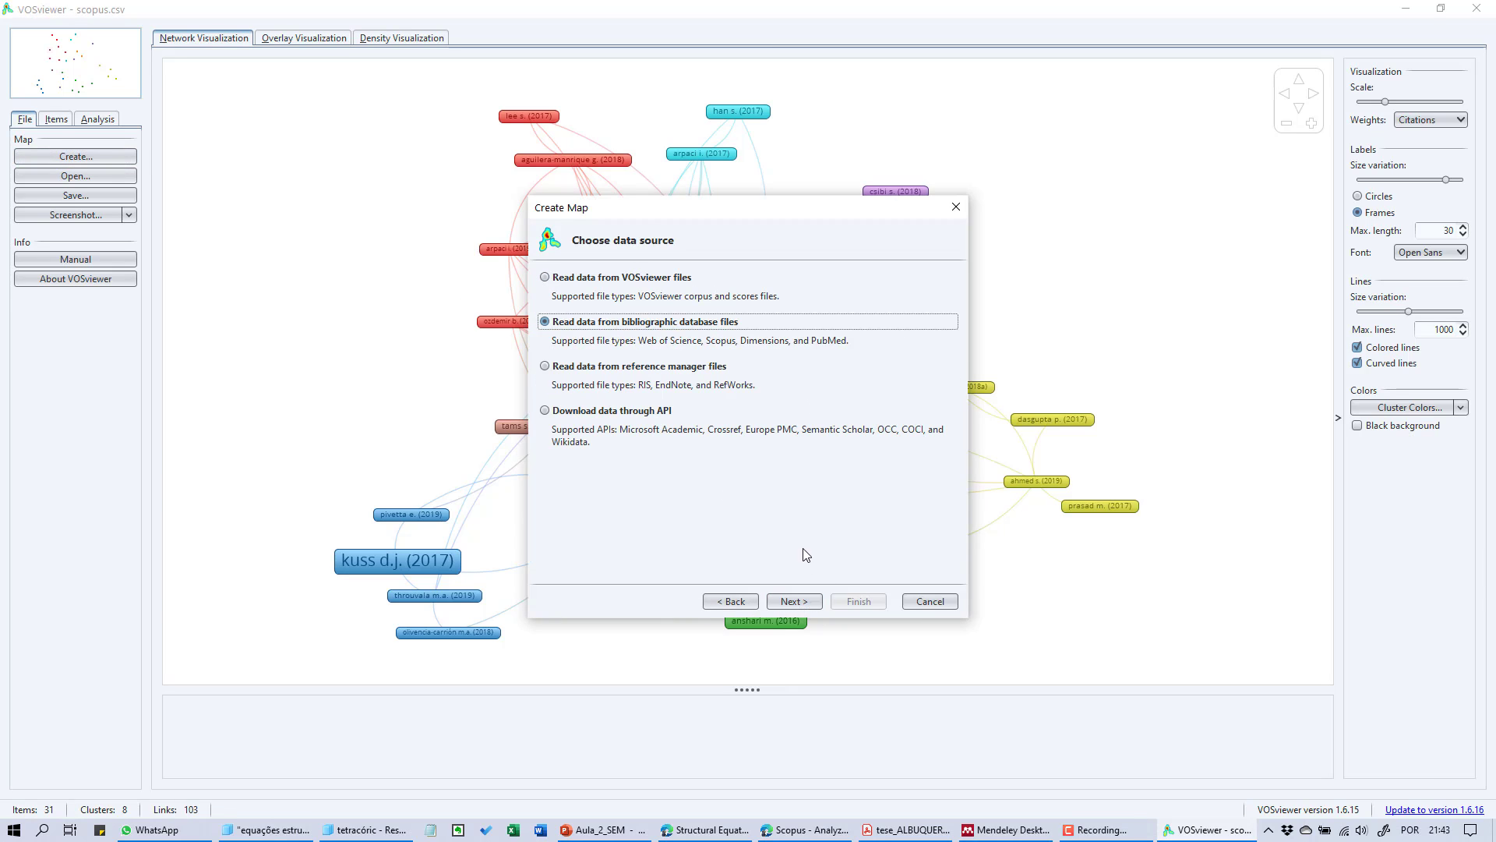
pyautogui.click(797, 602)
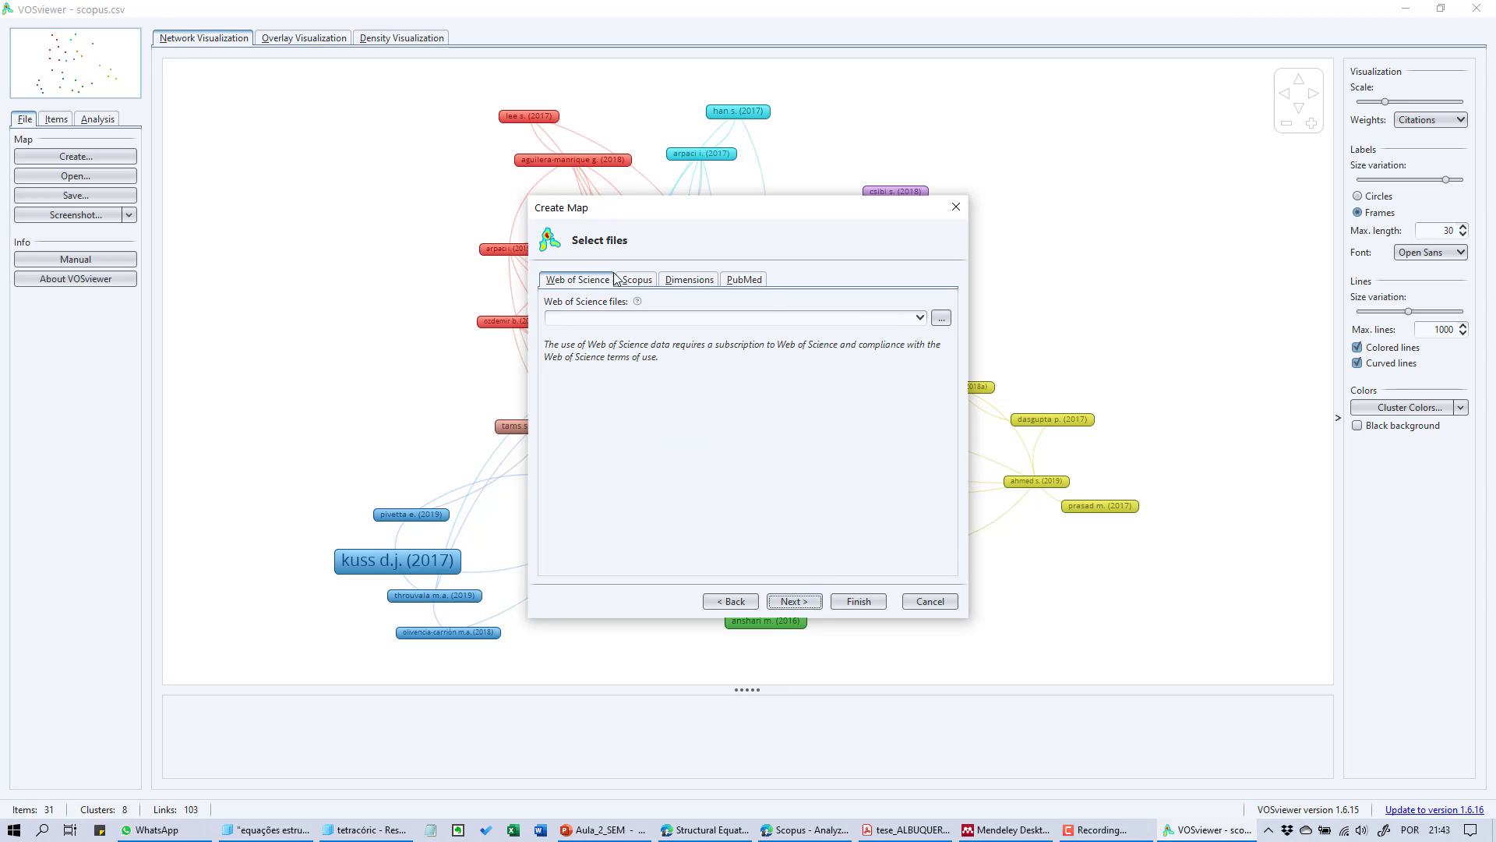
# Load scopus.csv from the Downloads folder as the Scopus file for the text map
pyautogui.click(639, 280)
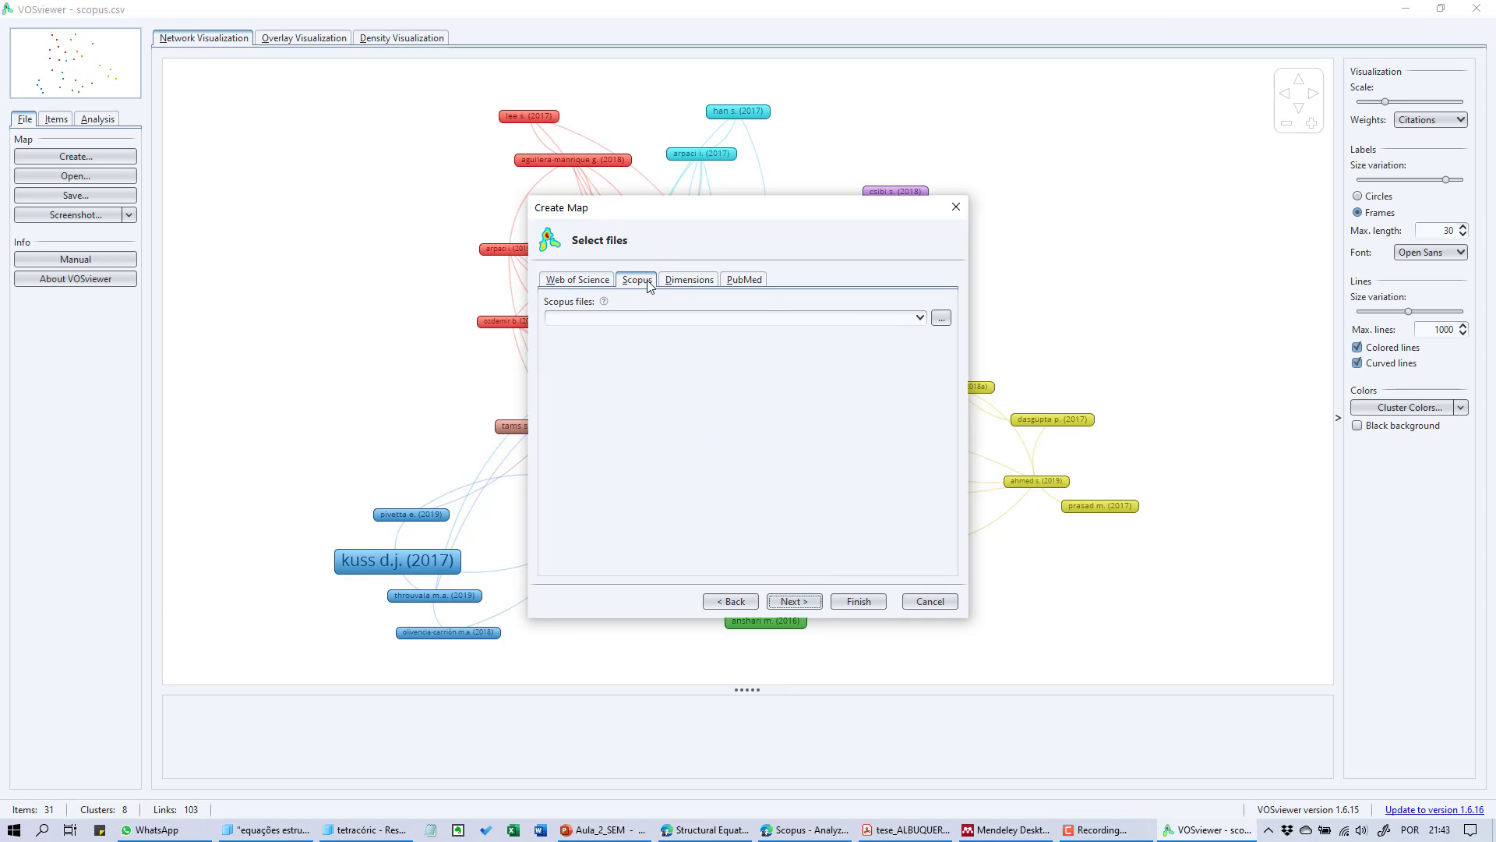
pyautogui.click(941, 319)
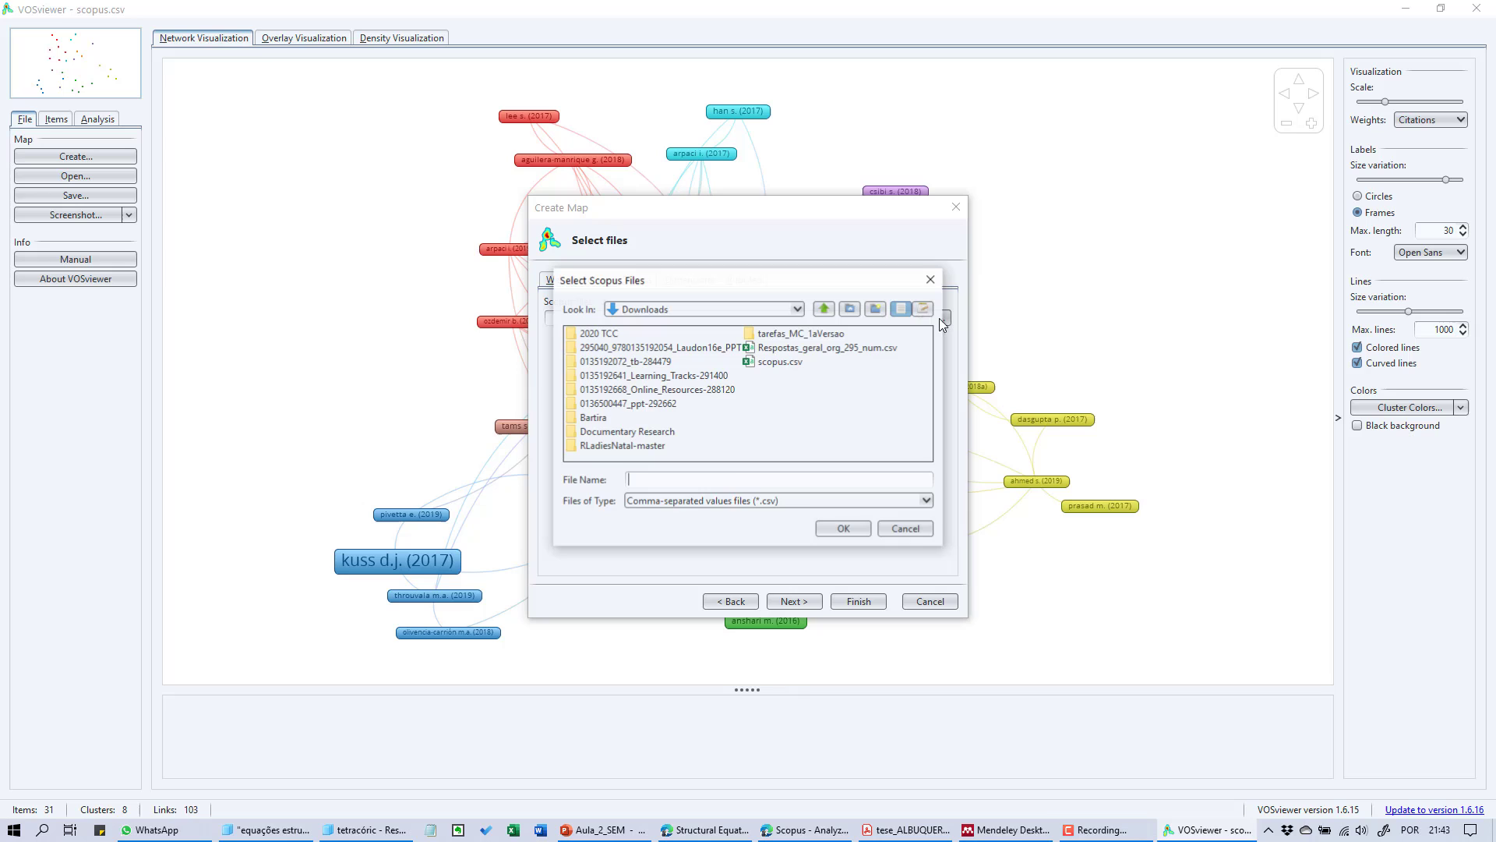
pyautogui.click(777, 362)
pyautogui.click(843, 528)
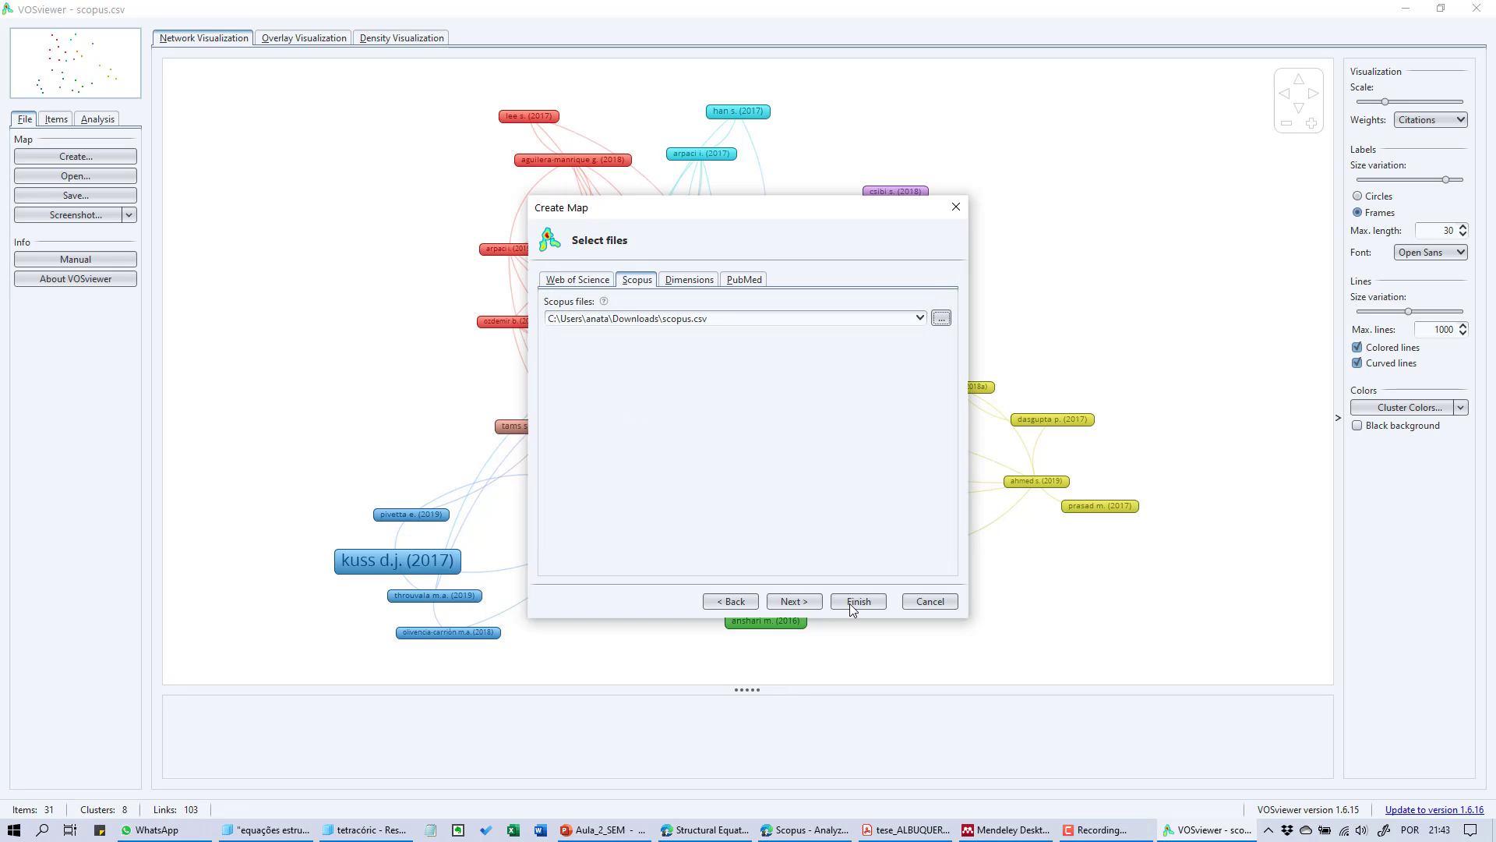
pyautogui.click(804, 600)
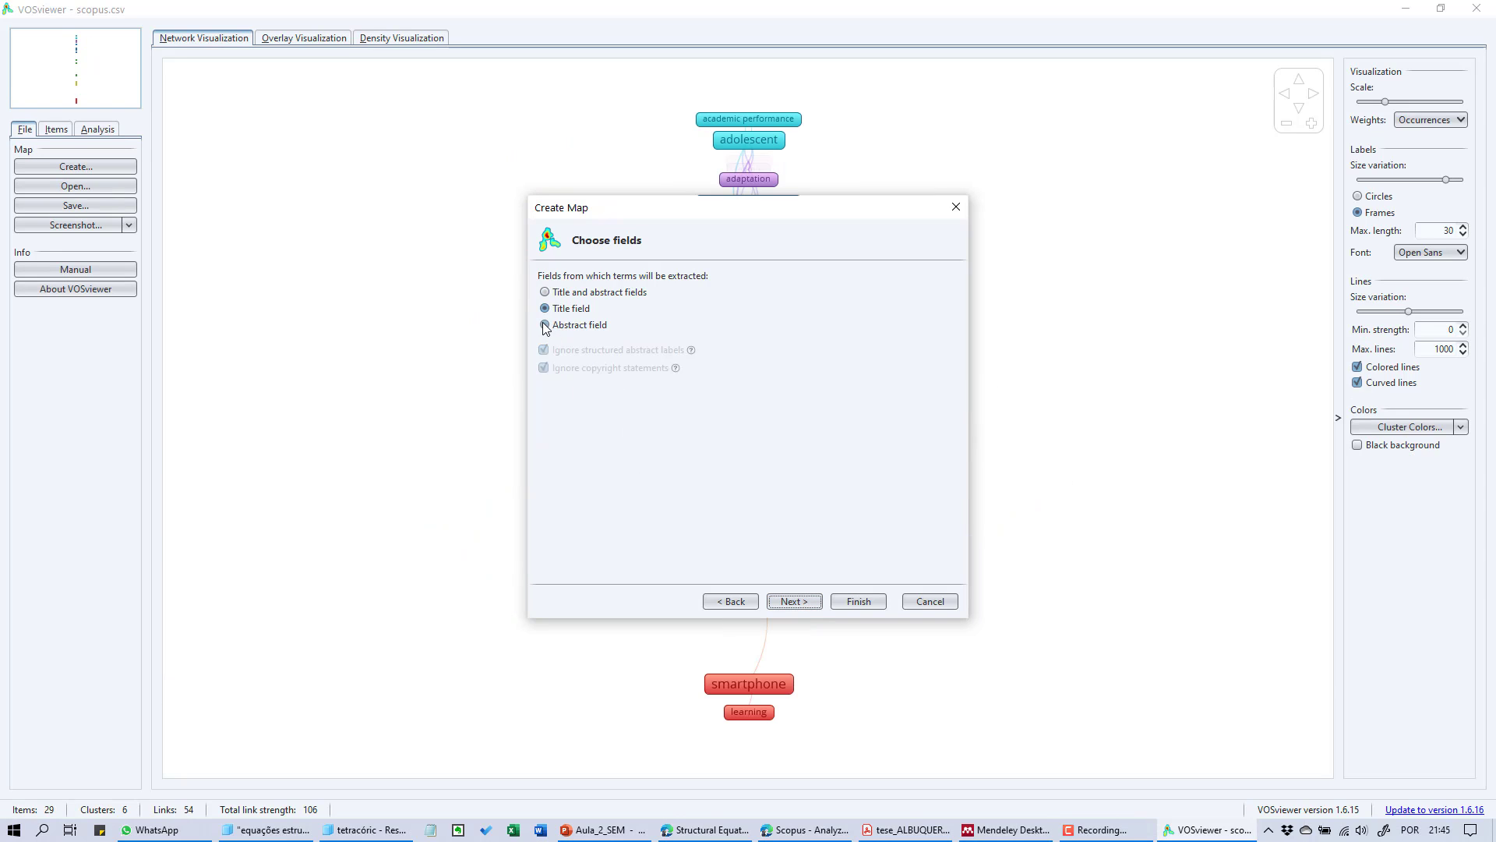
# Extract terms from the abstract field only, ignoring structured abstract labels and copyright statements, and use binary counting
pyautogui.click(544, 325)
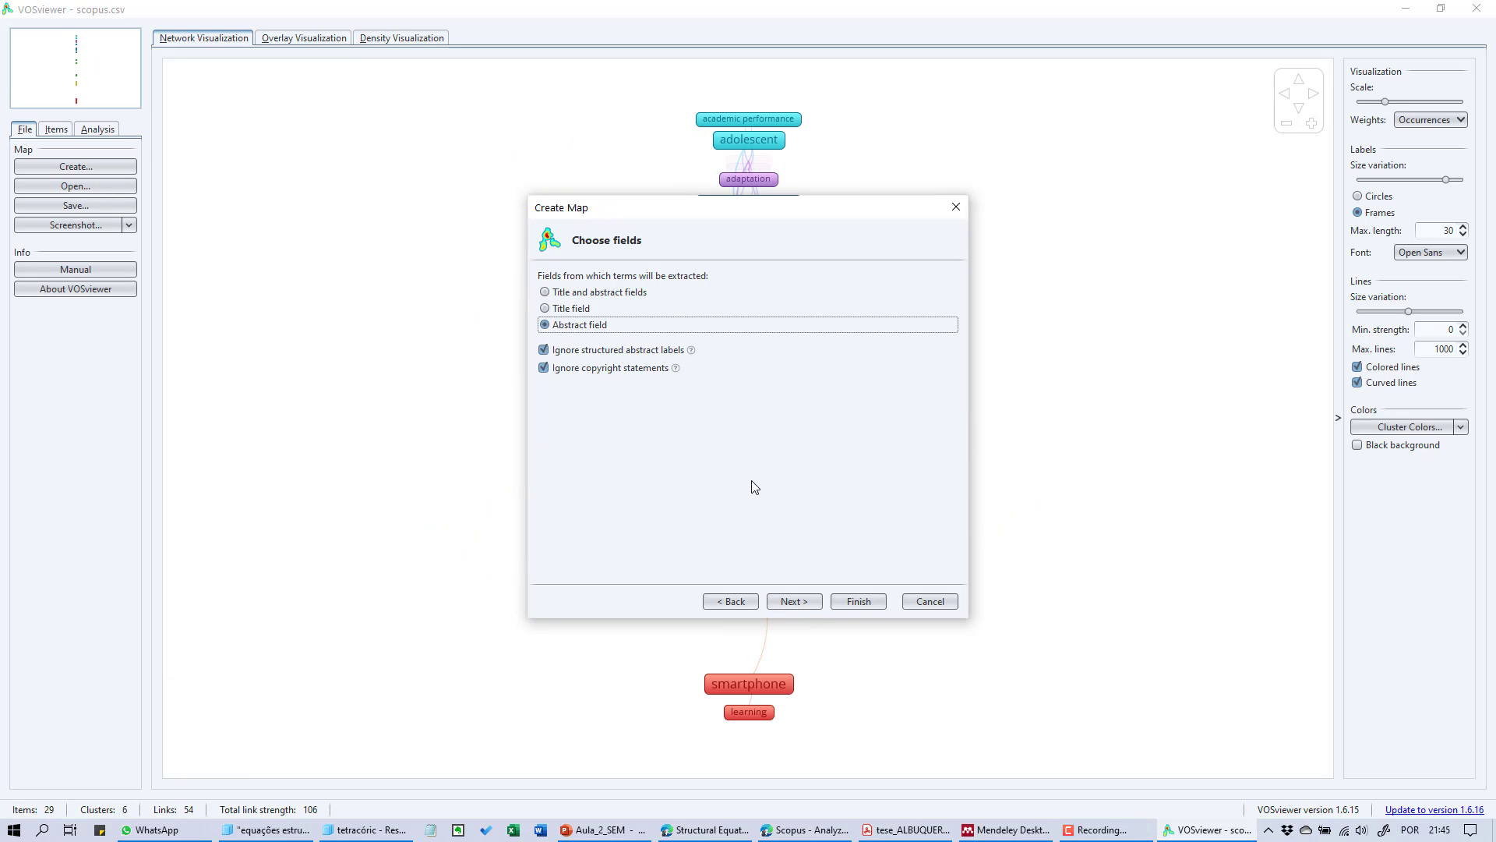
pyautogui.click(803, 602)
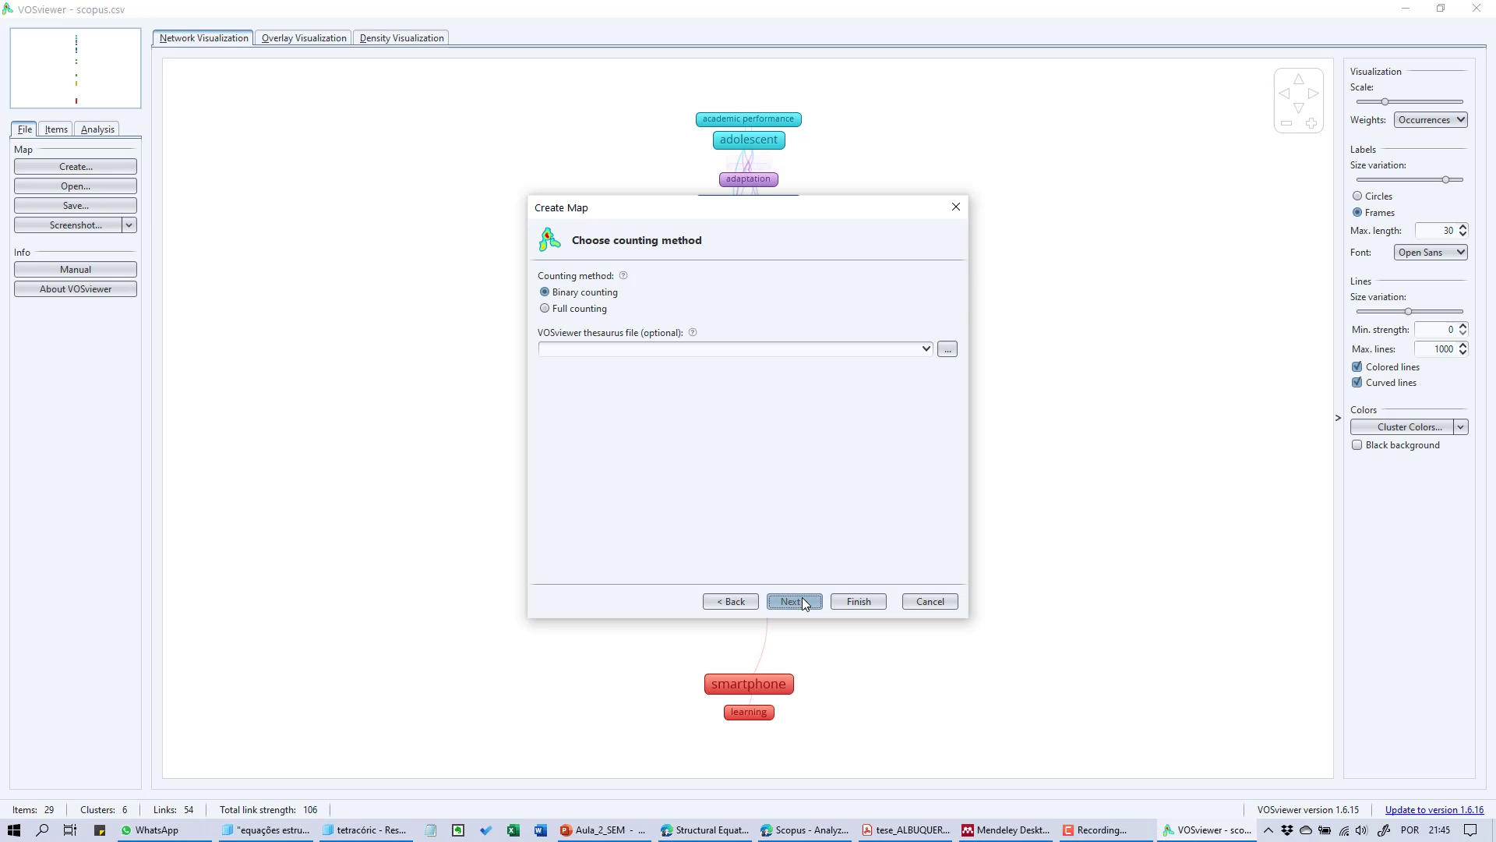
pyautogui.click(802, 601)
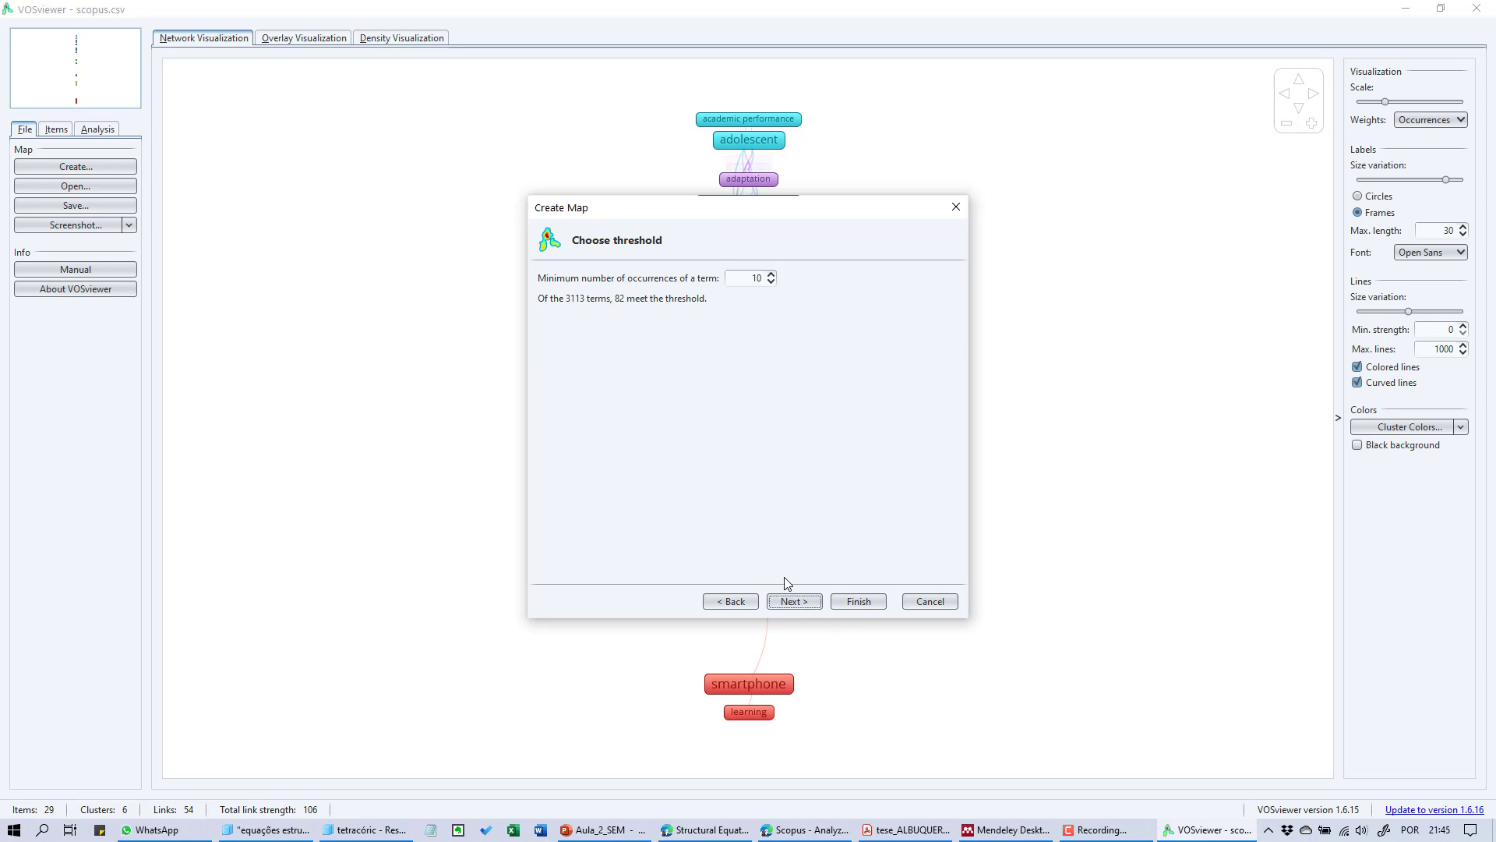
# Generate the abstract term map with a minimum number of occurrences per term below 10, and list its terms by cluster
pyautogui.click(771, 282)
pyautogui.click(770, 283)
pyautogui.click(771, 283)
pyautogui.click(857, 602)
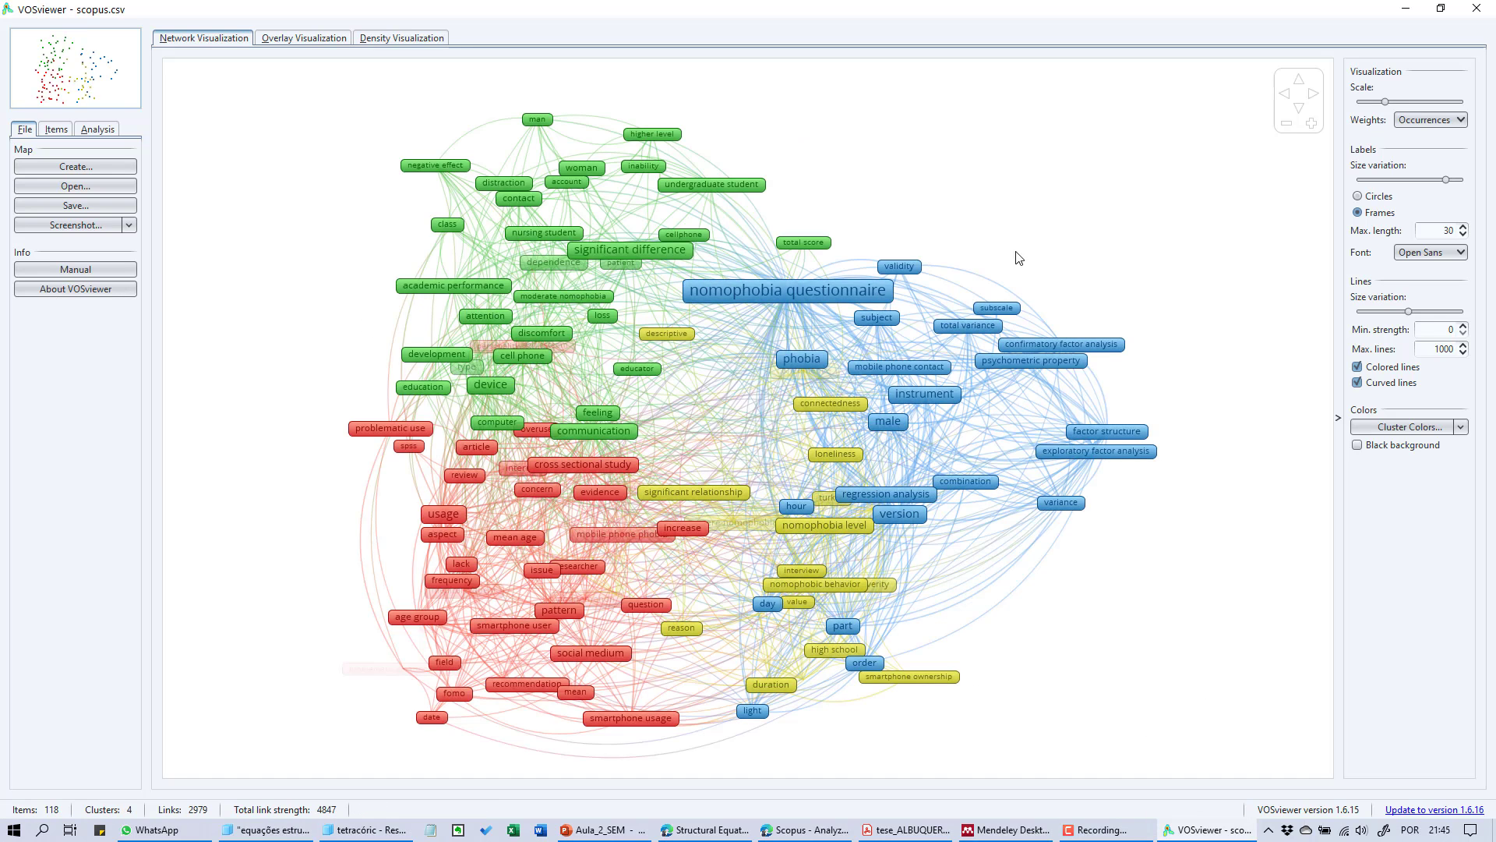
pyautogui.click(56, 129)
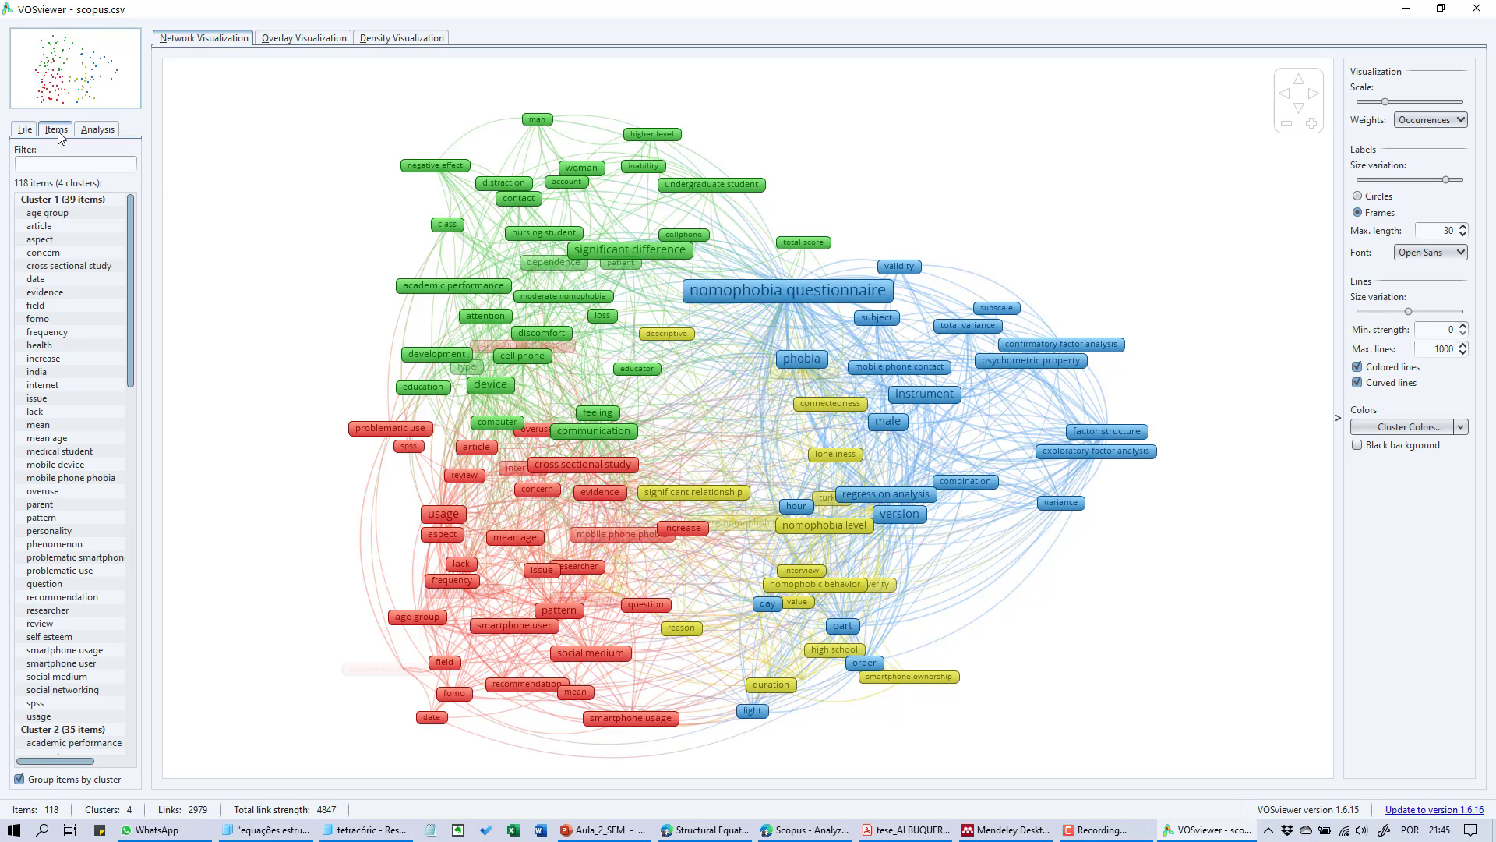